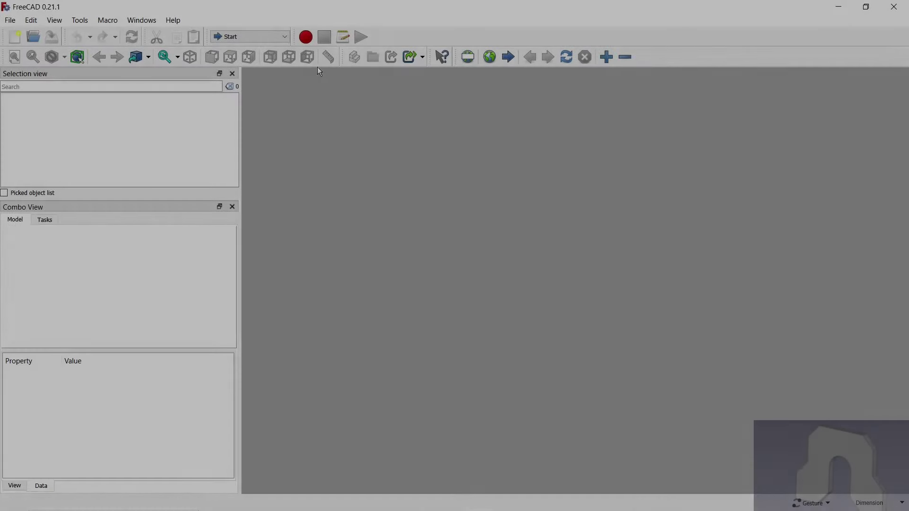
# In Part Design, create a new document with a body and an empty XY-plane sketch
pyautogui.click(284, 37)
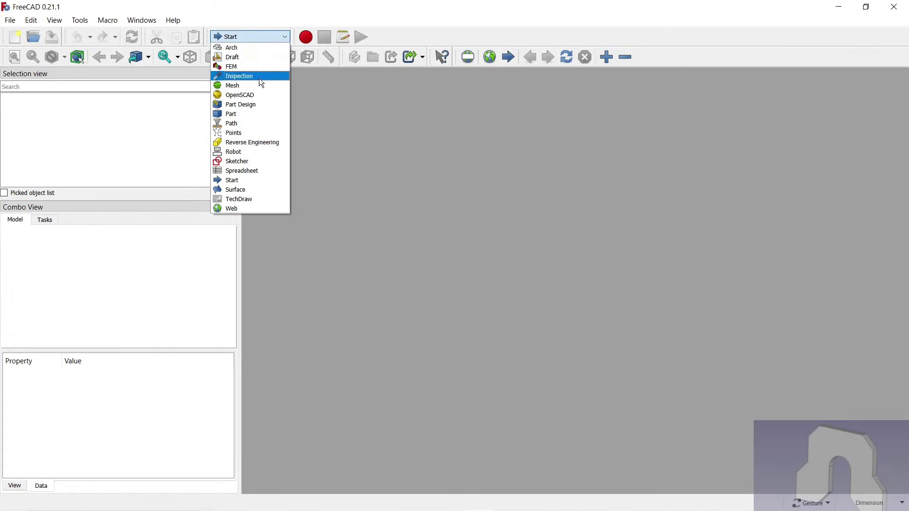
pyautogui.click(255, 104)
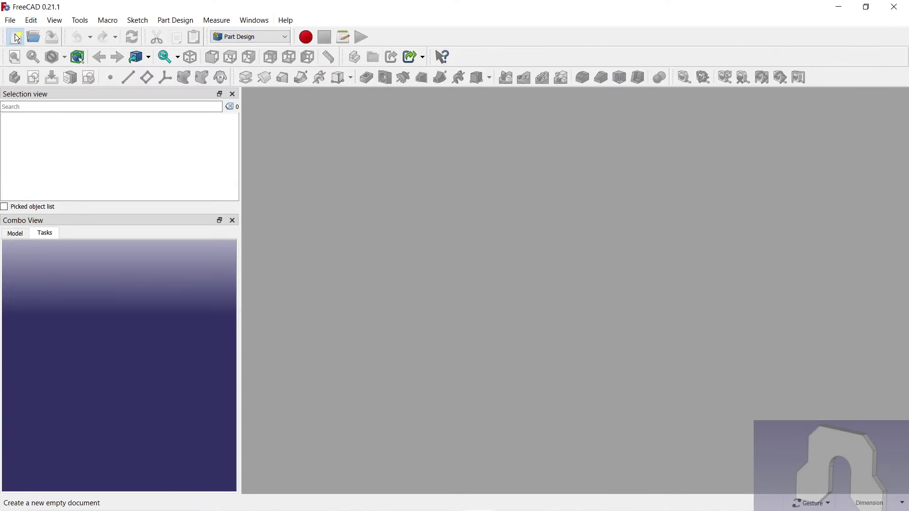
pyautogui.click(14, 37)
pyautogui.click(47, 271)
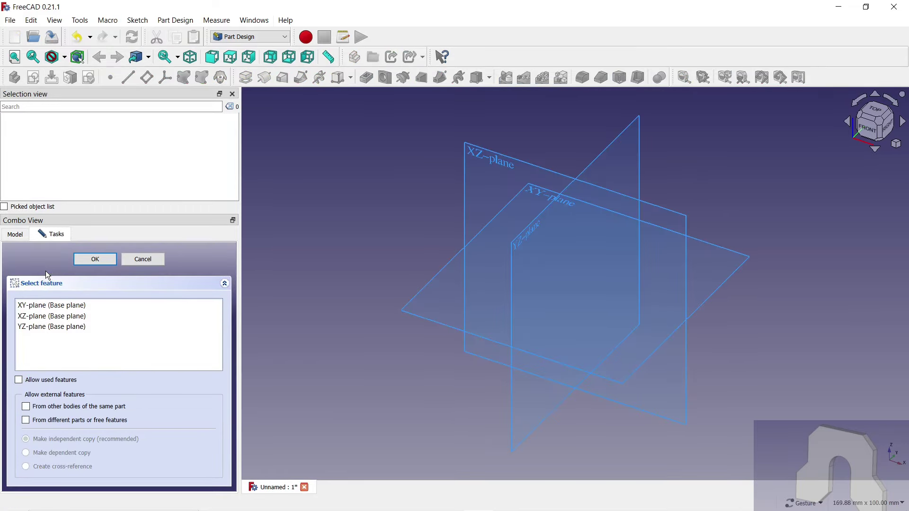
pyautogui.click(86, 259)
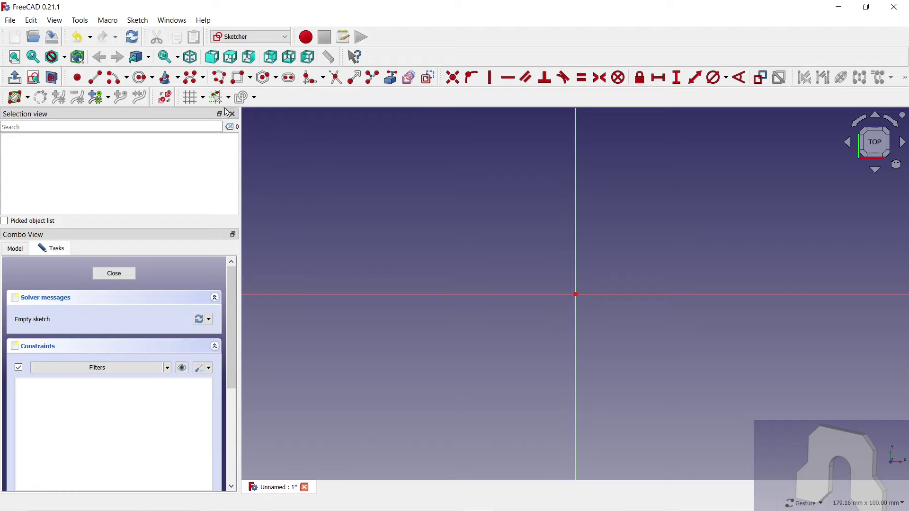
# Show the grid and start a polyline with a bottom horizontal segment rising vertically
pyautogui.click(193, 98)
pyautogui.scroll(-1, 334, 284)
pyautogui.scroll(-2, 334, 284)
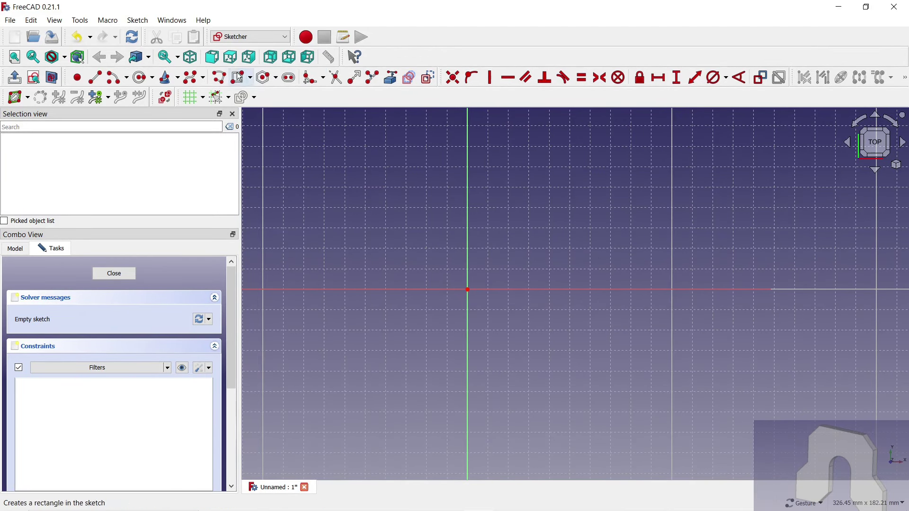
pyautogui.click(219, 77)
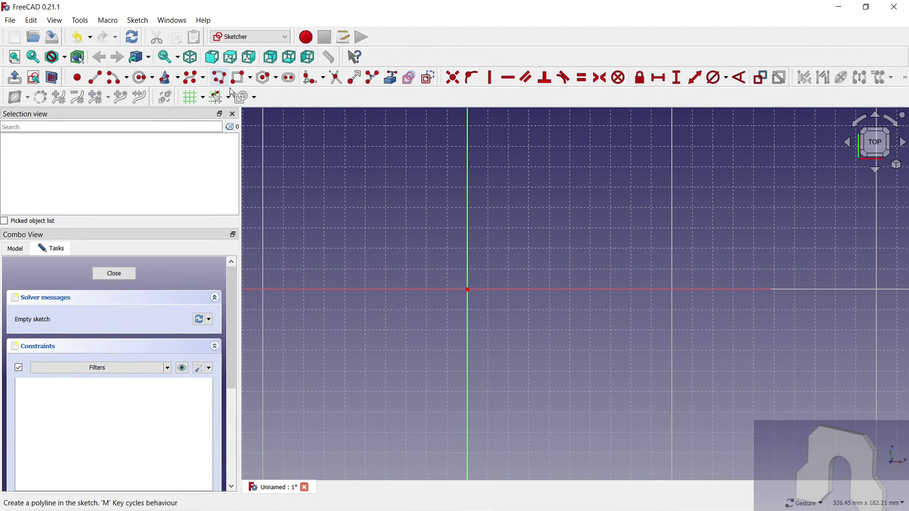
pyautogui.click(510, 269)
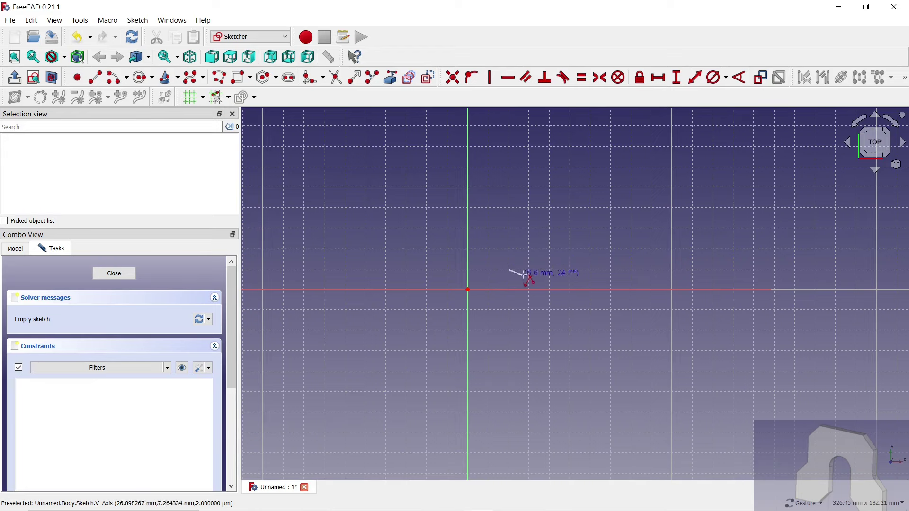
pyautogui.click(571, 270)
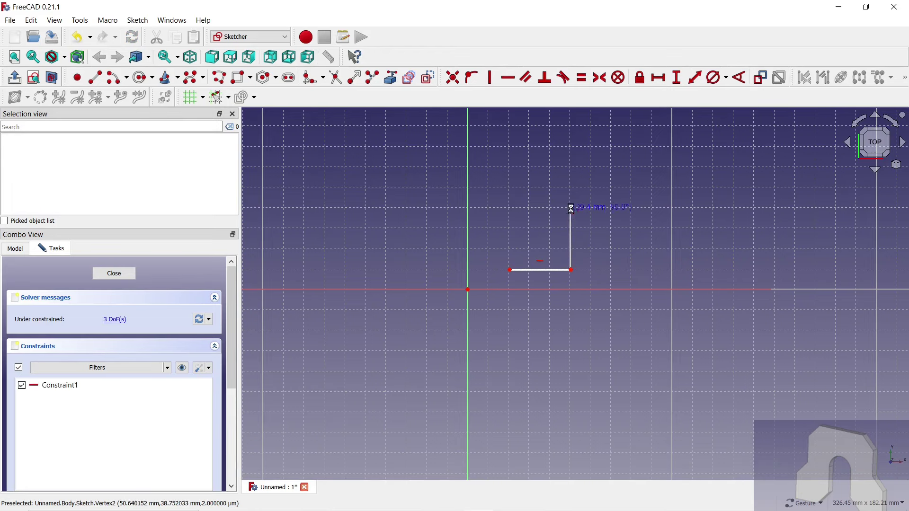
pyautogui.click(571, 209)
# Continue the polyline with a semicircular notch, angled shoulder and wide top, closing the outline
pyautogui.scroll(2, 572, 212)
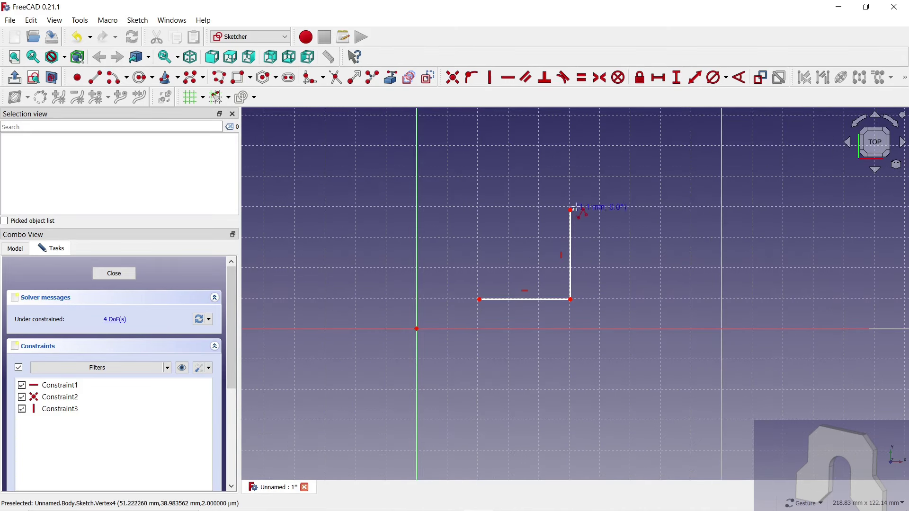
pyautogui.press('m')
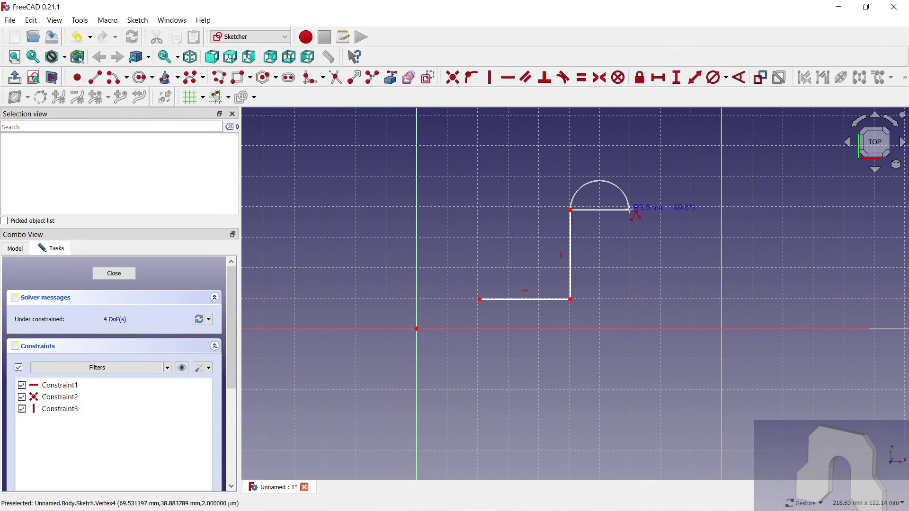
pyautogui.click(631, 211)
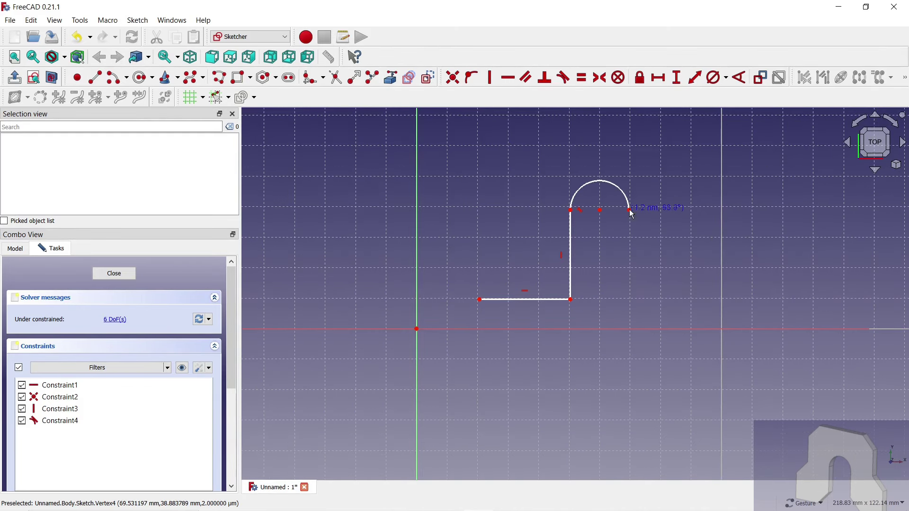
pyautogui.click(630, 300)
pyautogui.click(720, 300)
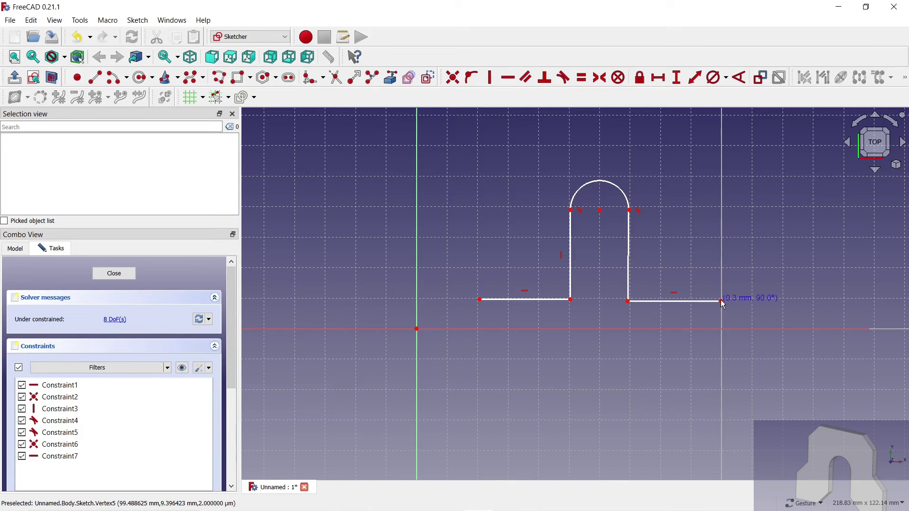
pyautogui.click(722, 240)
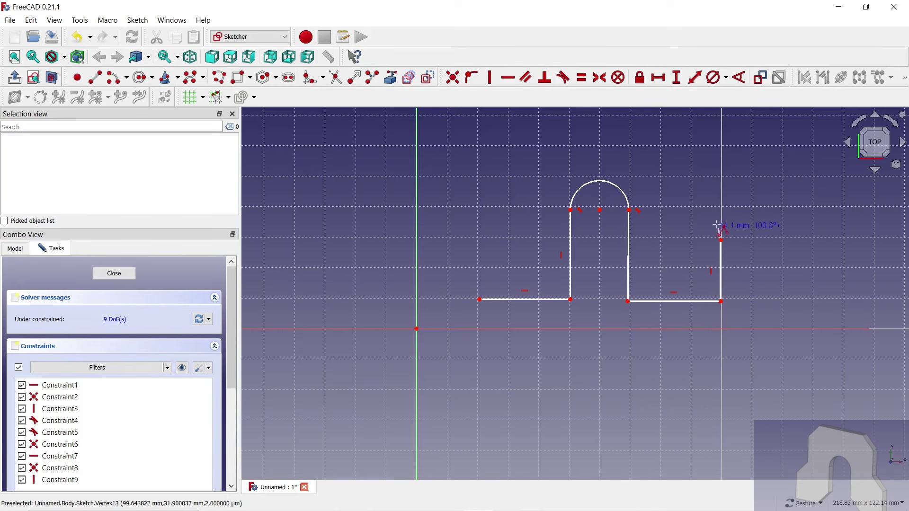
pyautogui.click(695, 208)
pyautogui.scroll(-2, 695, 214)
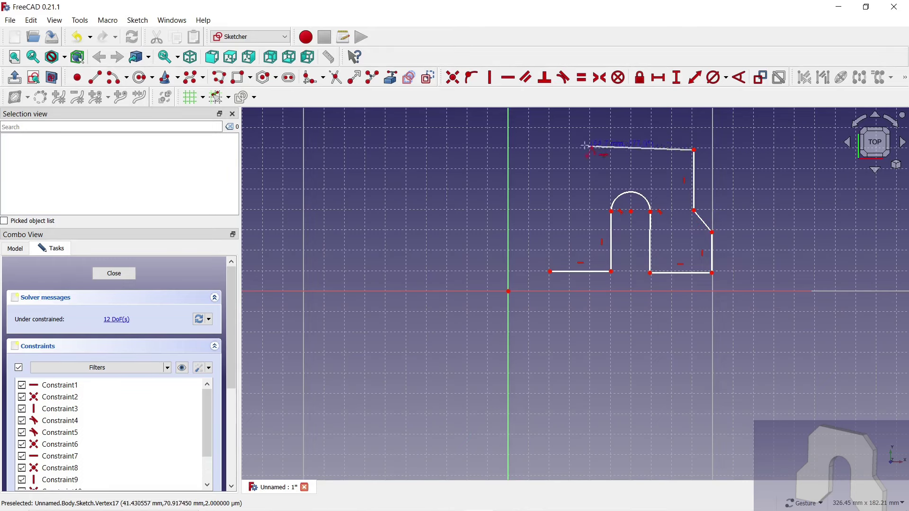
pyautogui.click(570, 149)
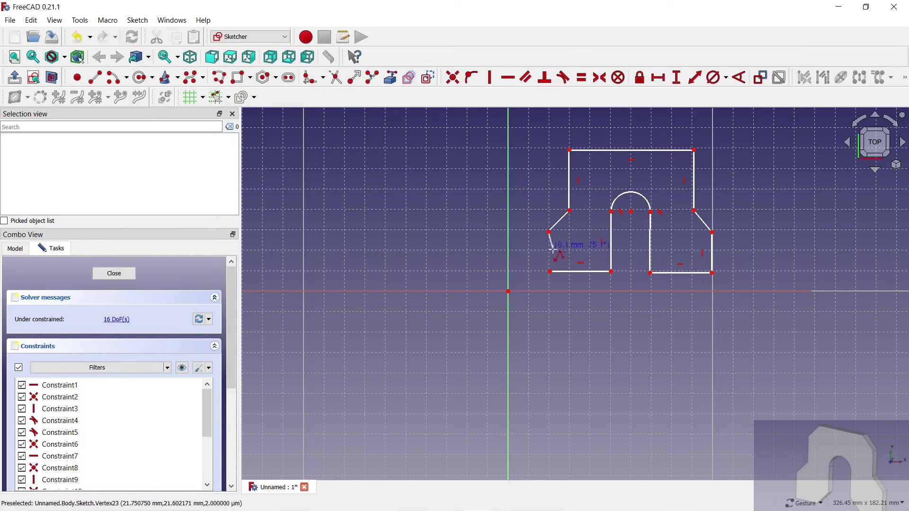
pyautogui.click(550, 271)
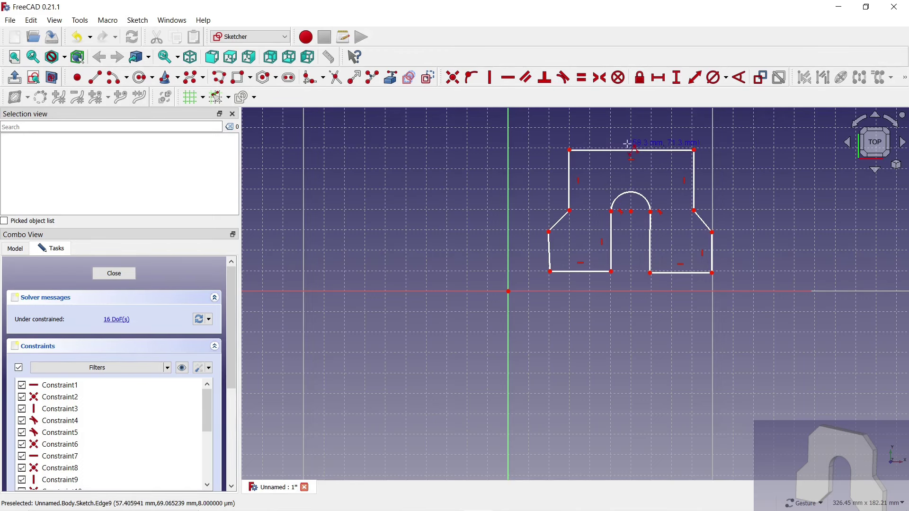
pyautogui.scroll(3, 692, 126)
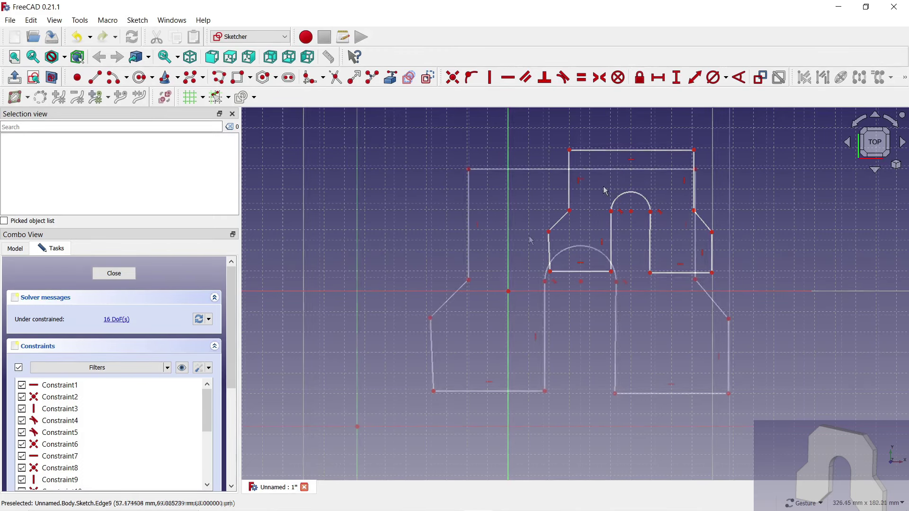
# Dimension the top edge width at 60 mm and the bottom width at 80 mm
pyautogui.click(658, 77)
pyautogui.click(633, 169)
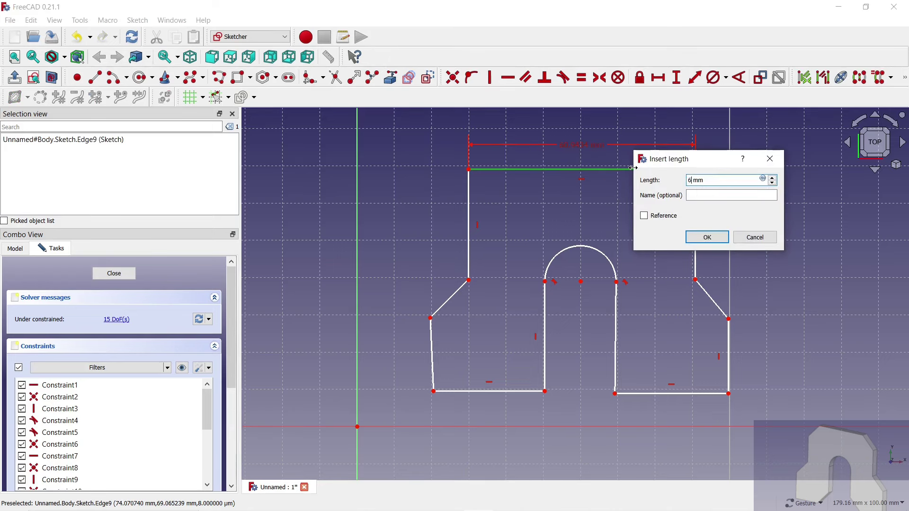
pyautogui.press('Return')
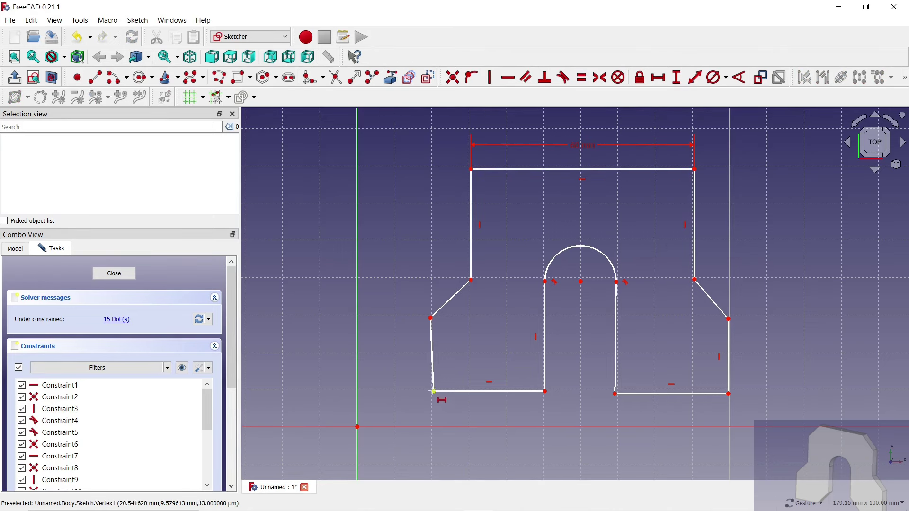
pyautogui.click(729, 394)
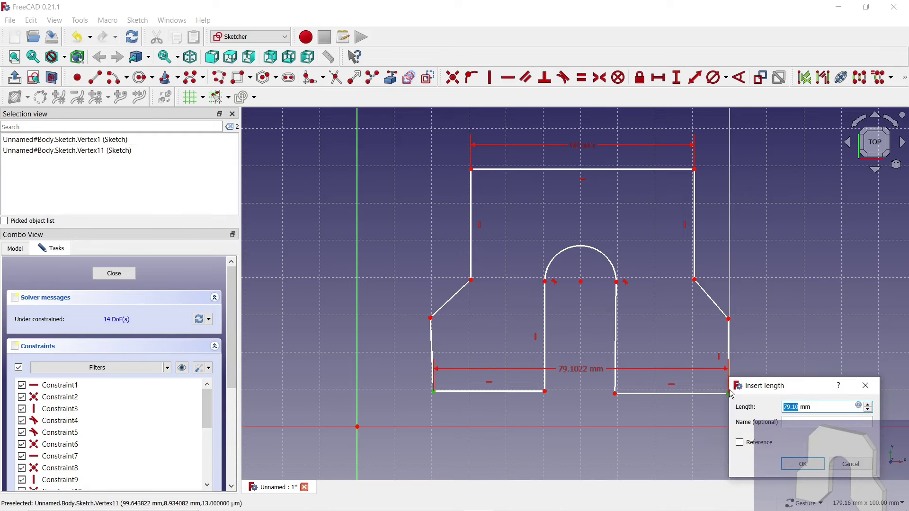
pyautogui.write('80')
pyautogui.press('Return')
pyautogui.moveTo(580, 369); pyautogui.dragTo(579, 456)
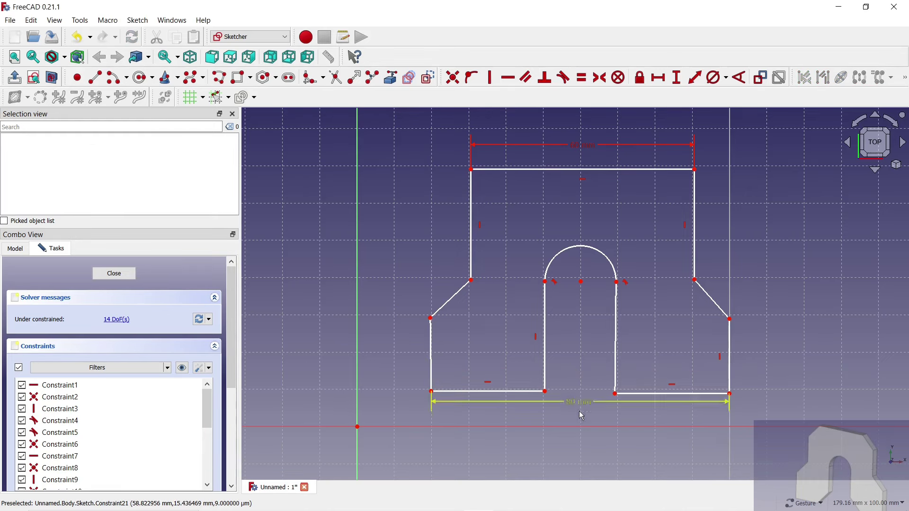
# Make the outer left and inner right edges vertical, and set a 10 mm shoulder offset
pyautogui.click(432, 355)
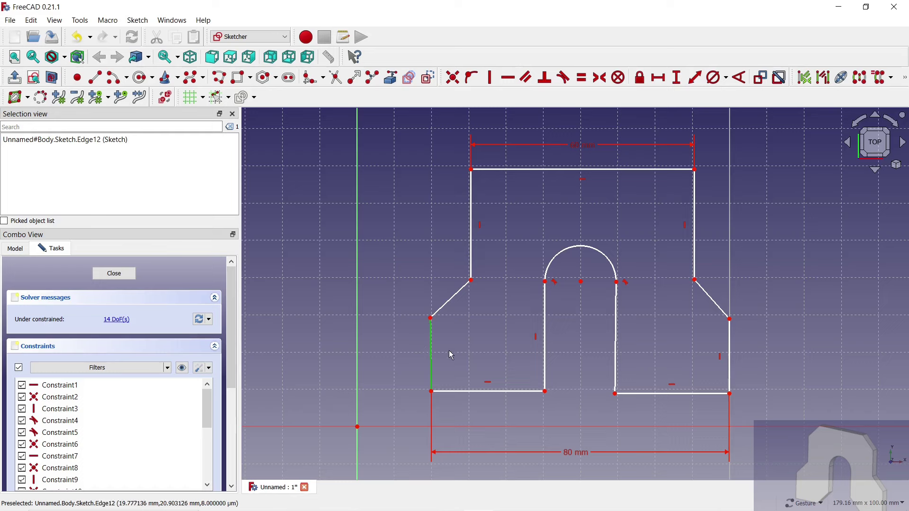
pyautogui.click(615, 347)
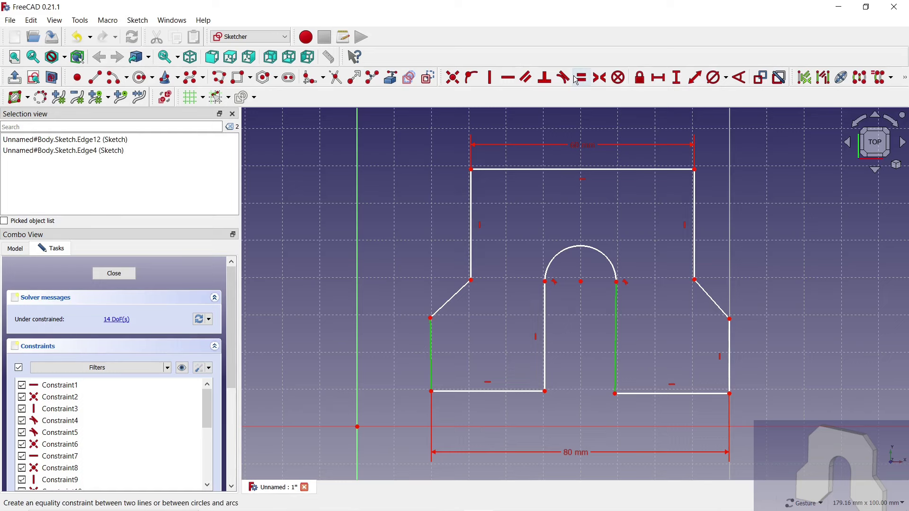
pyautogui.click(491, 77)
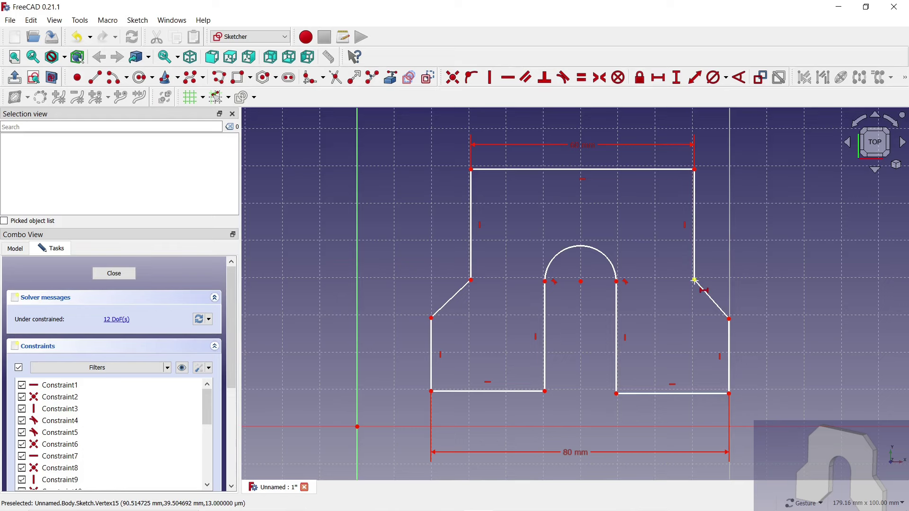
pyautogui.click(694, 280)
pyautogui.click(729, 318)
pyautogui.hotkey('shift', 'h')
pyautogui.write('10')
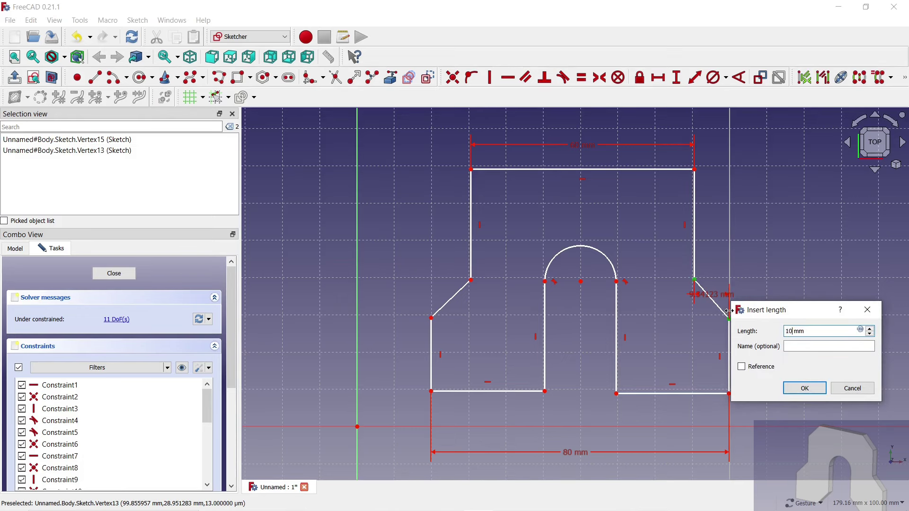
pyautogui.press('Return')
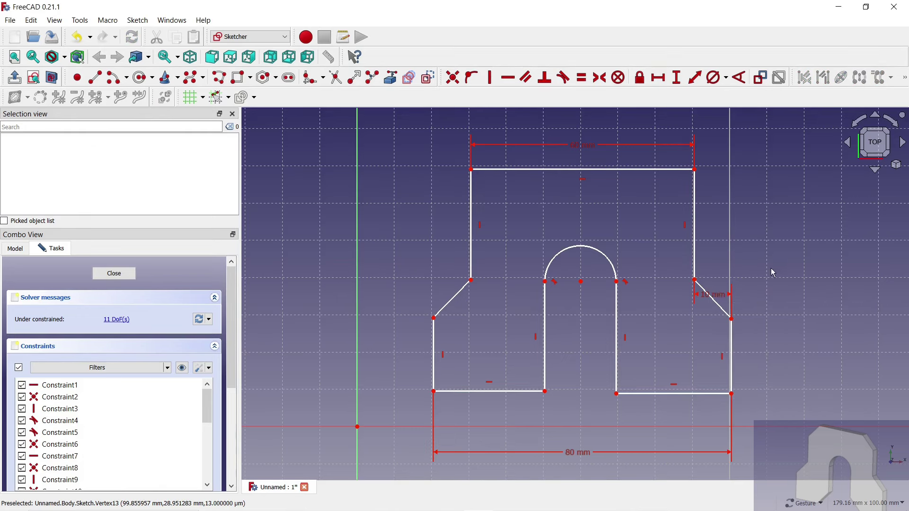
pyautogui.moveTo(714, 295); pyautogui.dragTo(725, 148)
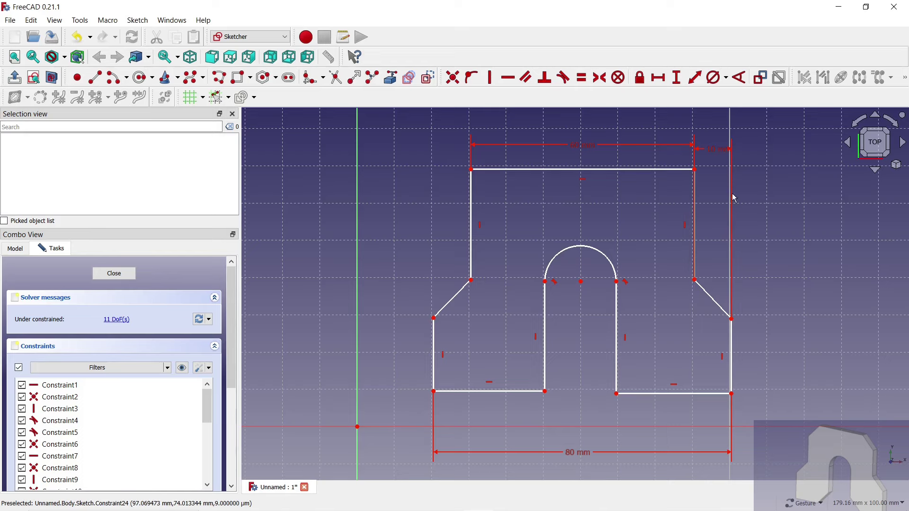
# Fix the right slanted shoulder edge at 135° to the right side edge
pyautogui.click(740, 78)
pyautogui.click(720, 306)
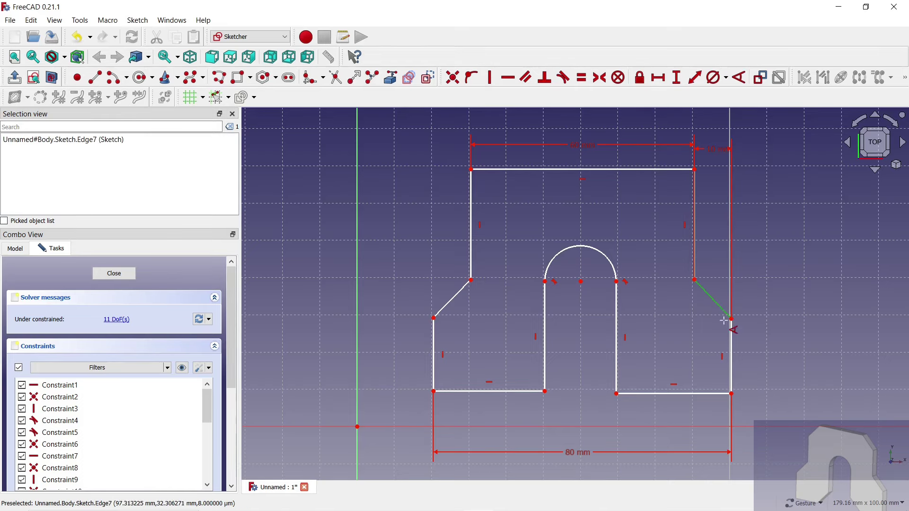
pyautogui.click(733, 342)
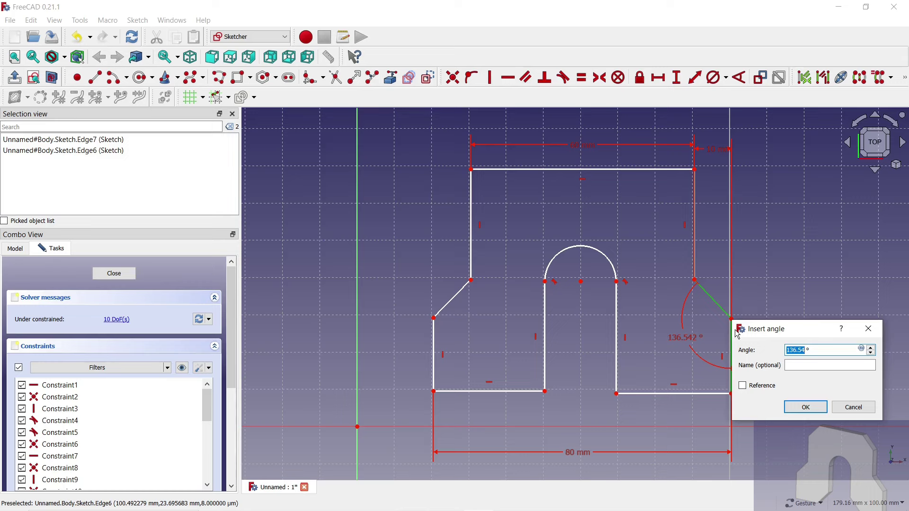
pyautogui.press('Return')
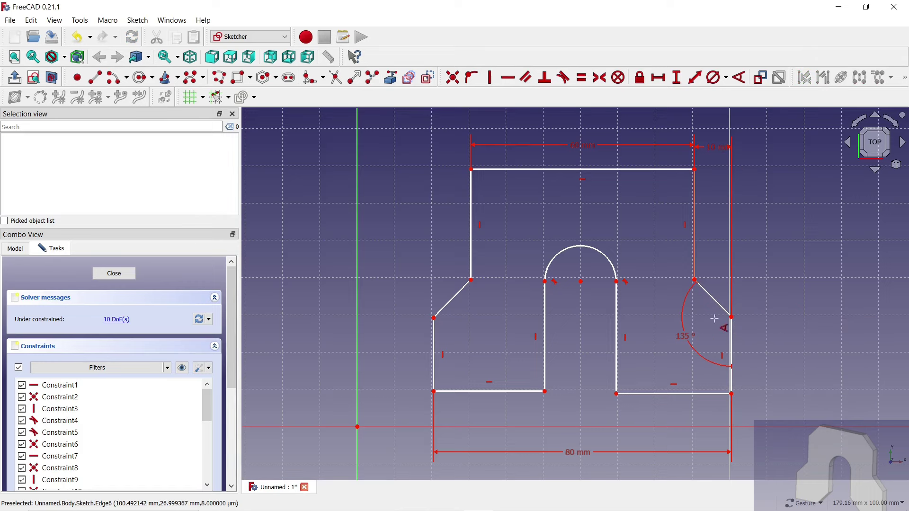
# Make the slanted edges, upper vertical edges and short vertical edges equal in pairs
pyautogui.click(713, 299)
pyautogui.click(459, 294)
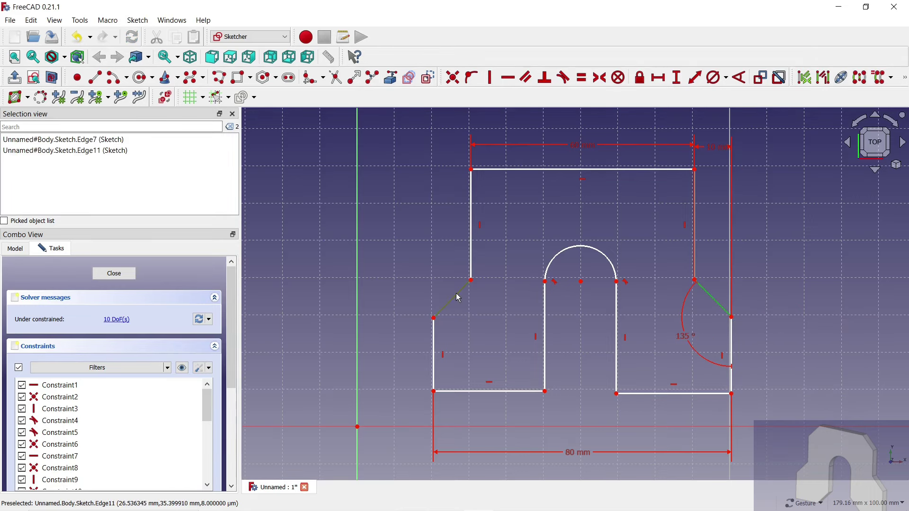
pyautogui.click(582, 77)
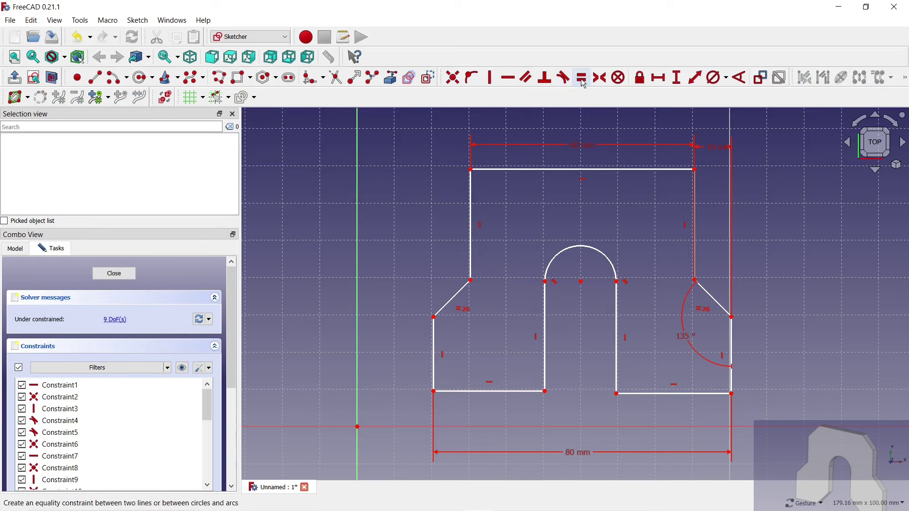
pyautogui.click(471, 240)
pyautogui.click(695, 211)
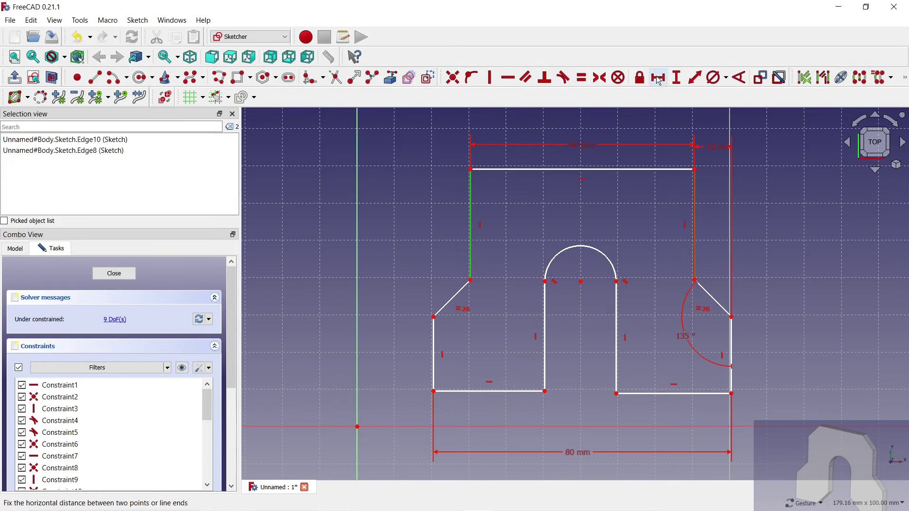
pyautogui.click(583, 78)
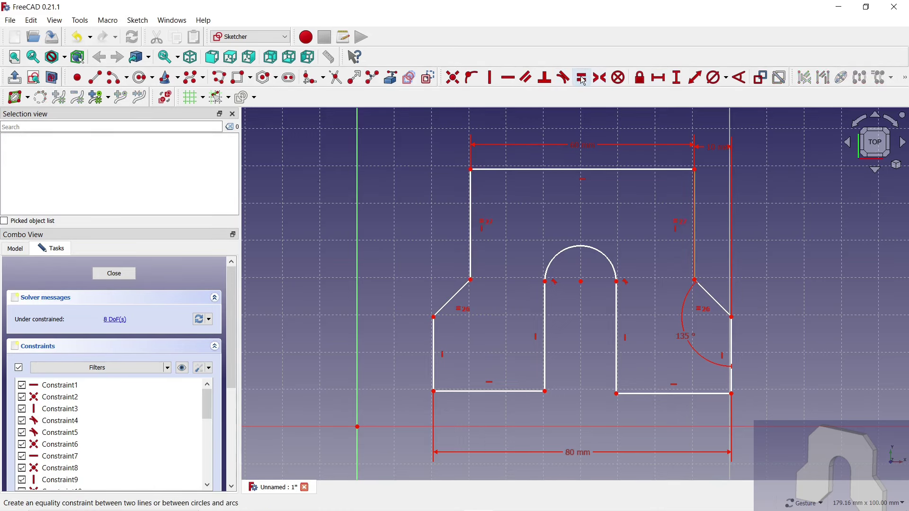
pyautogui.click(732, 345)
pyautogui.click(435, 340)
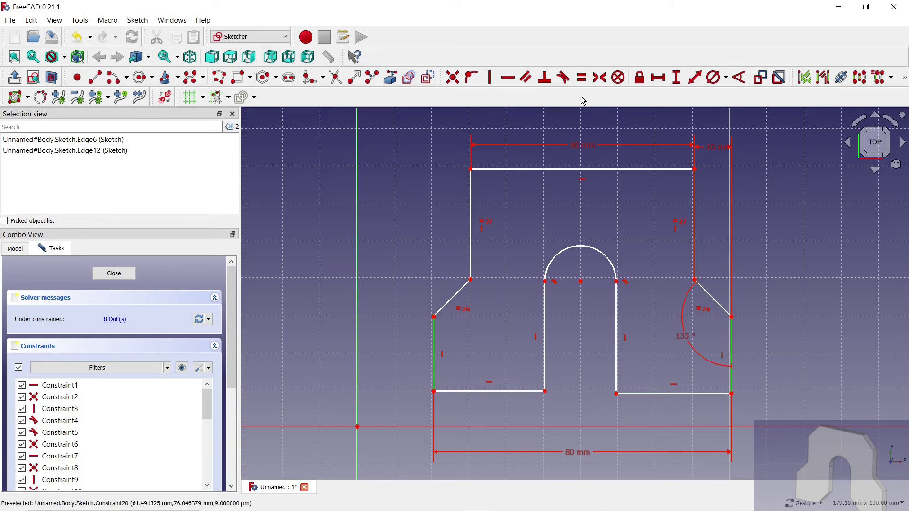
pyautogui.click(582, 78)
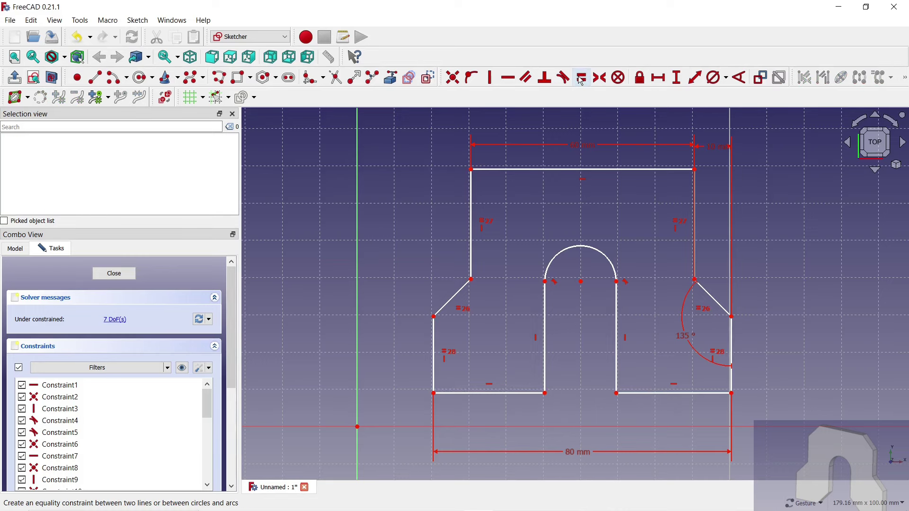
# Give the notch arc a 20 mm diameter and tidy the profile points
pyautogui.click(715, 78)
pyautogui.click(609, 256)
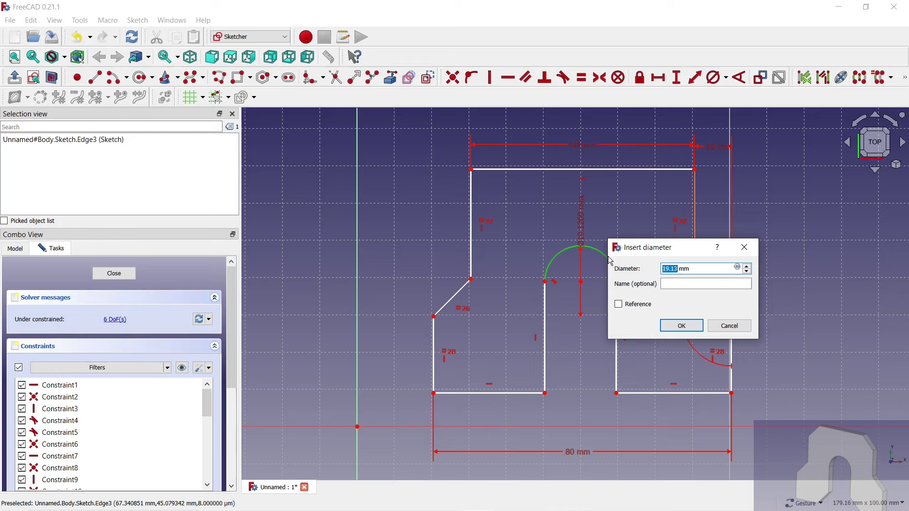
pyautogui.write('20')
pyautogui.press('Return')
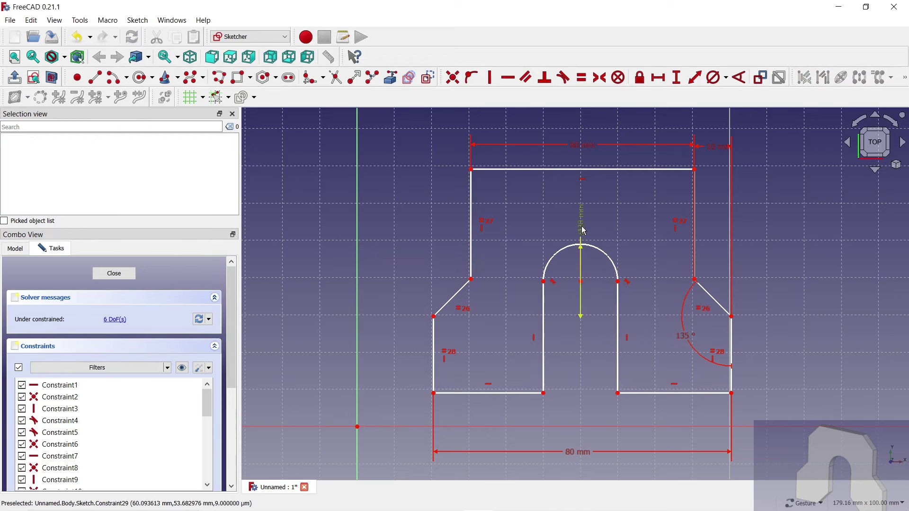
pyautogui.moveTo(581, 222); pyautogui.dragTo(617, 231)
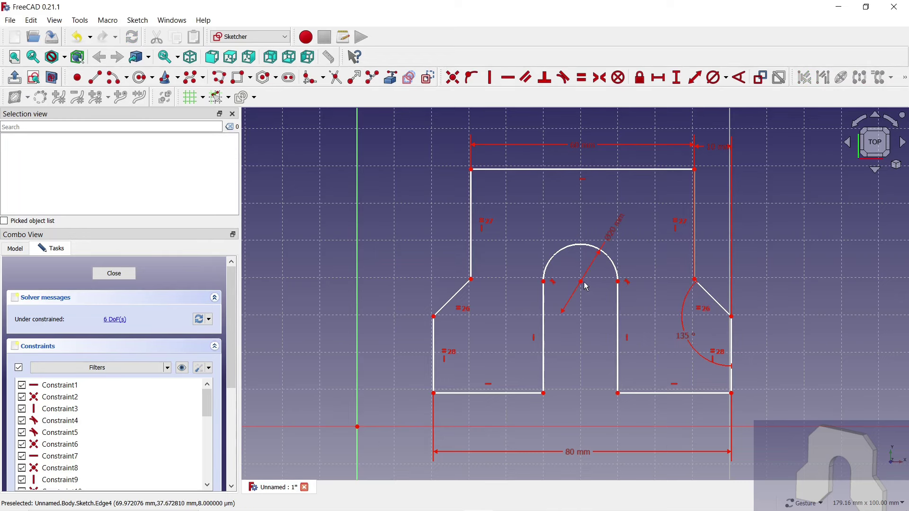
pyautogui.moveTo(583, 283); pyautogui.dragTo(576, 282)
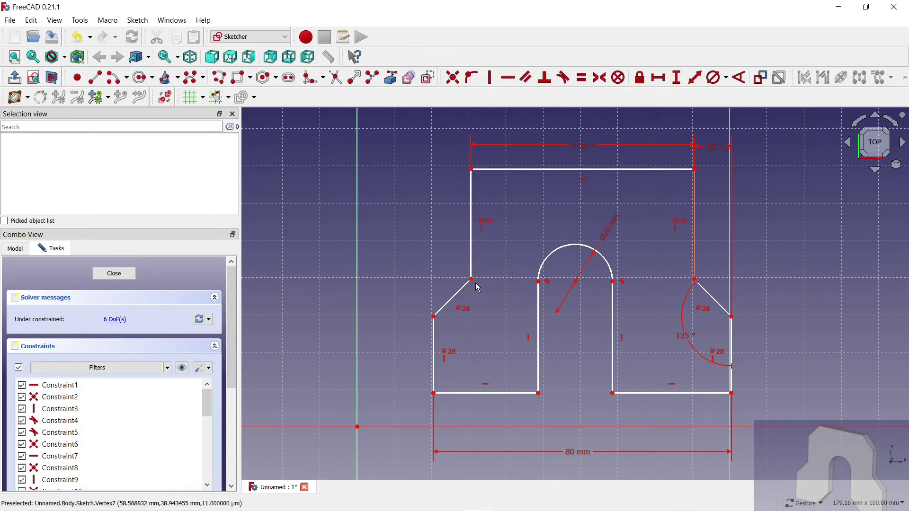
pyautogui.moveTo(472, 280); pyautogui.dragTo(473, 292)
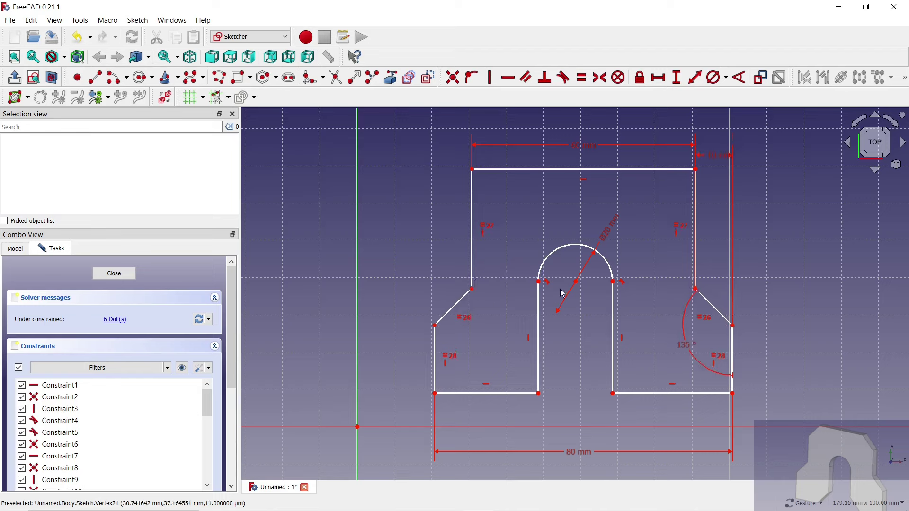
# Set a 30 mm vertical distance from the arc centre to the slot's bottom corner
pyautogui.click(677, 77)
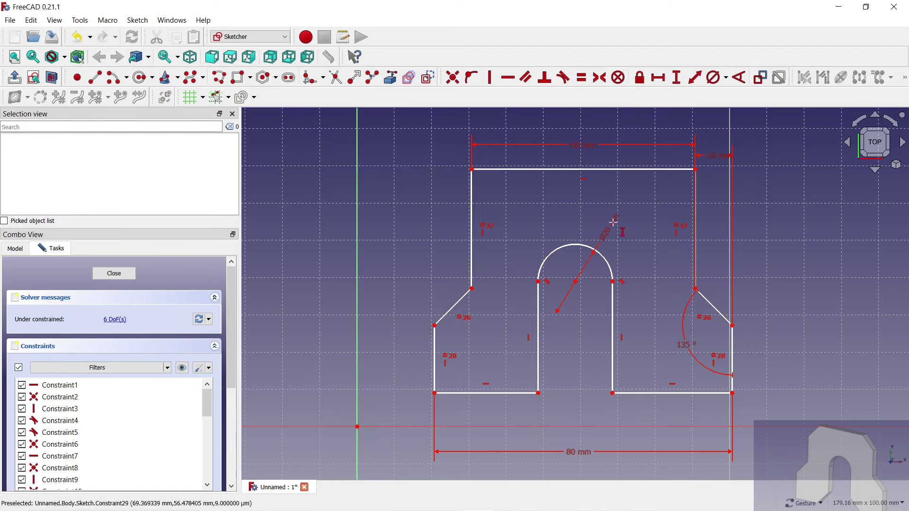
pyautogui.click(575, 281)
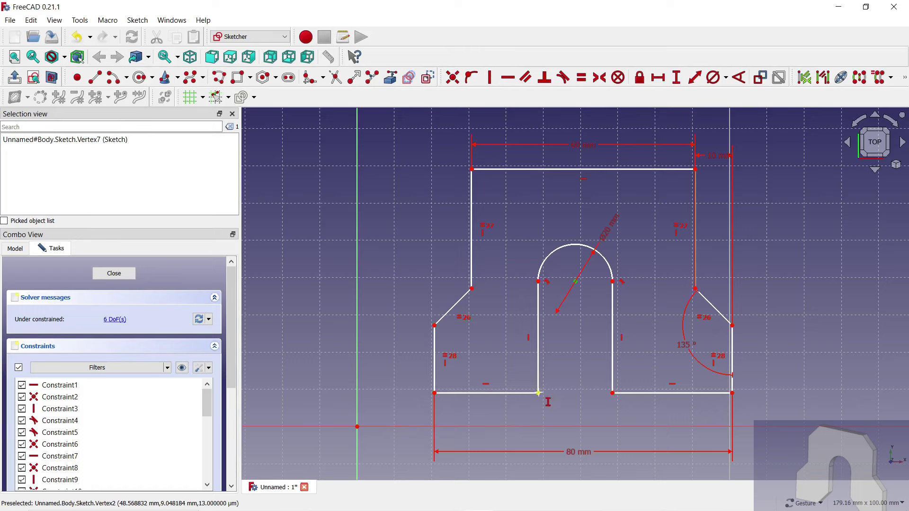
pyautogui.click(539, 393)
pyautogui.press('Return')
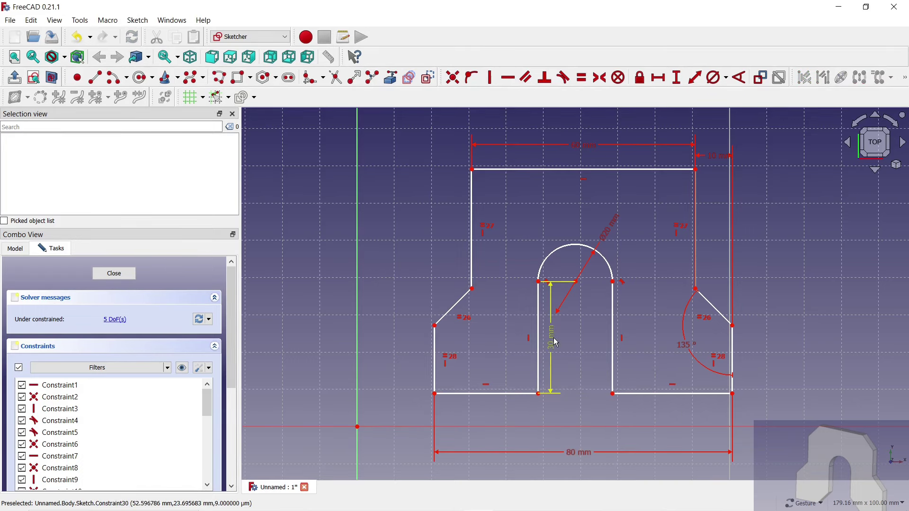
pyautogui.moveTo(552, 341); pyautogui.dragTo(398, 341)
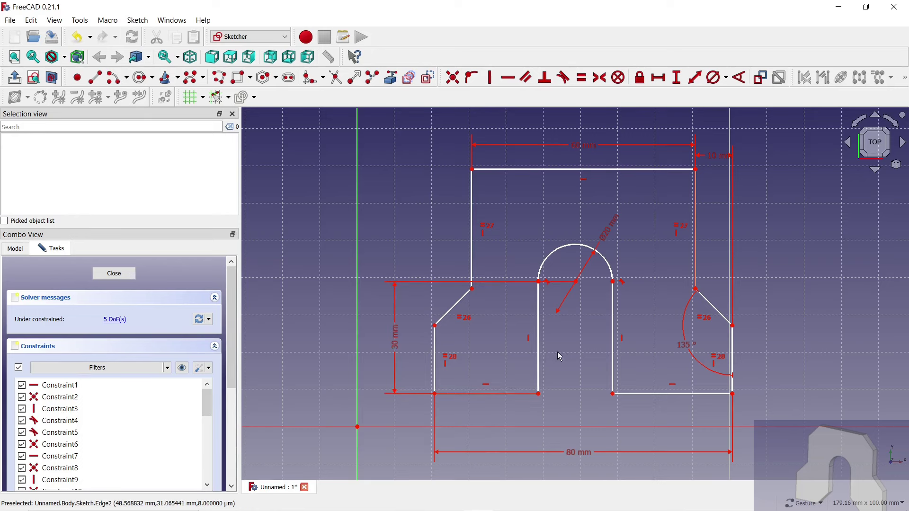
# Make the slot's left edge equal to the upper left vertical edge and bottom left edge
pyautogui.click(539, 340)
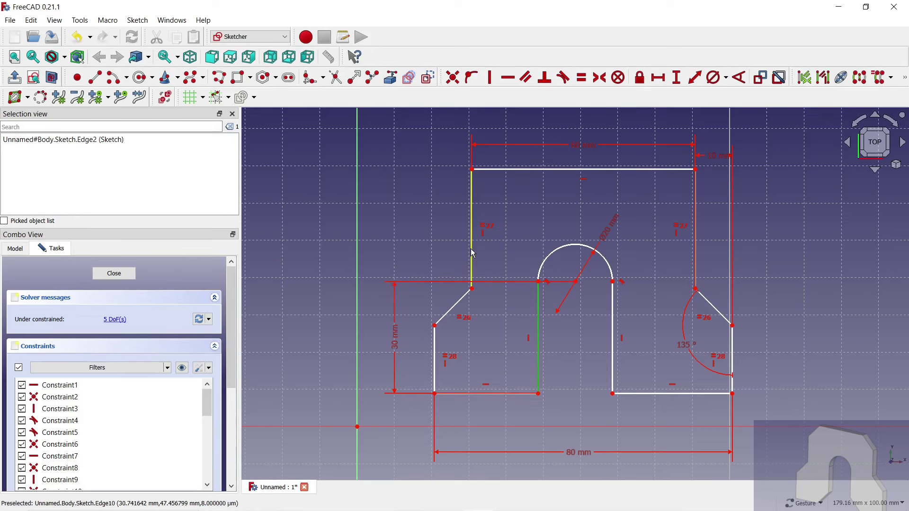
pyautogui.click(472, 228)
pyautogui.click(580, 79)
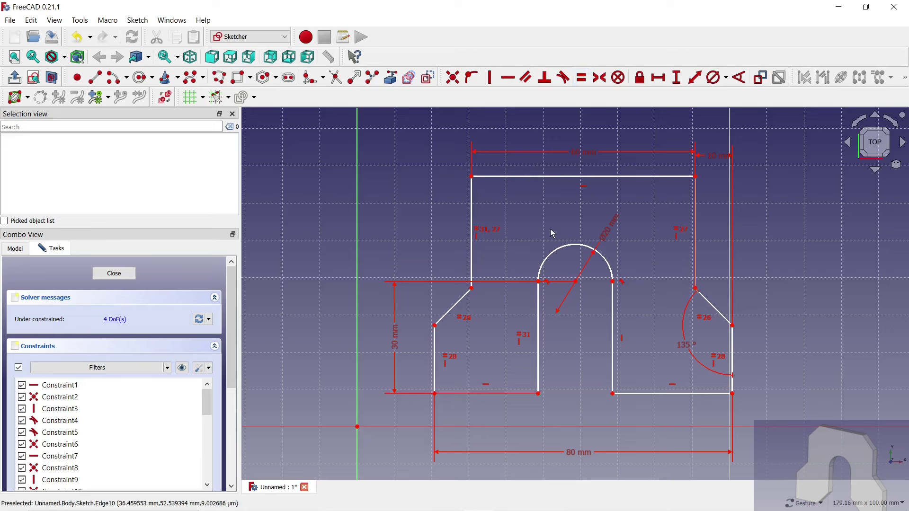
pyautogui.click(539, 331)
pyautogui.click(509, 394)
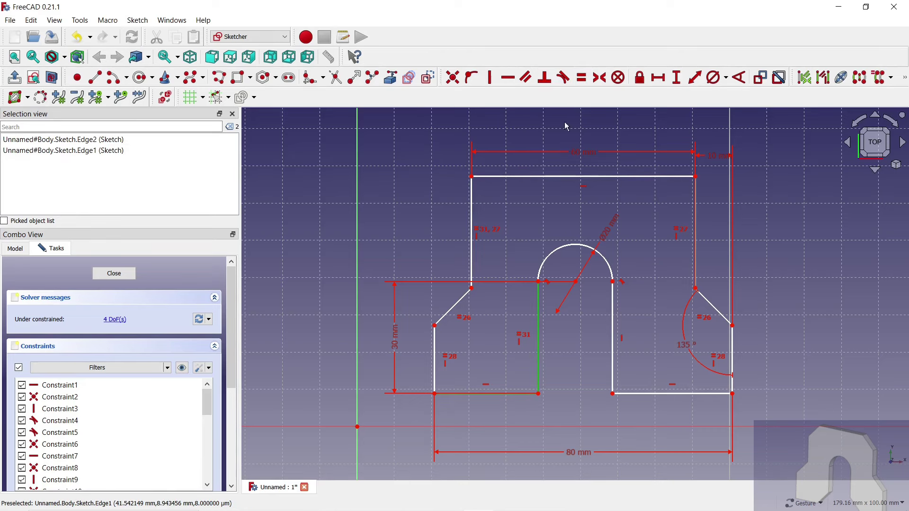
pyautogui.click(582, 81)
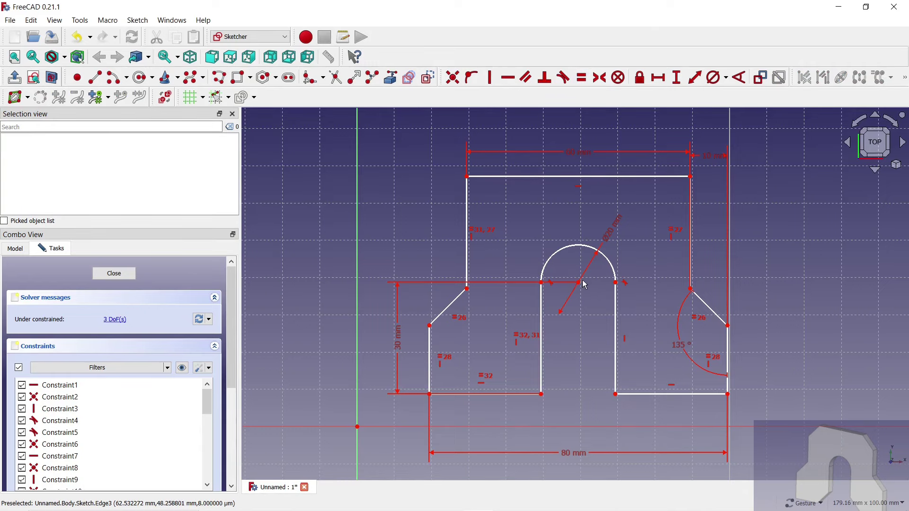
pyautogui.moveTo(580, 283)
pyautogui.mouseDown()
pyautogui.moveTo(579, 272)
pyautogui.moveTo(551, 295)
pyautogui.mouseUp()
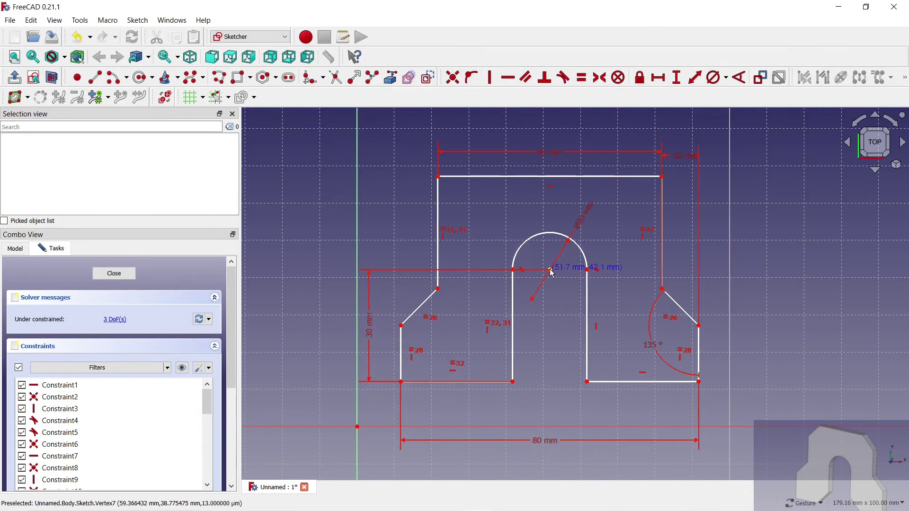
pyautogui.moveTo(551, 294); pyautogui.dragTo(557, 289)
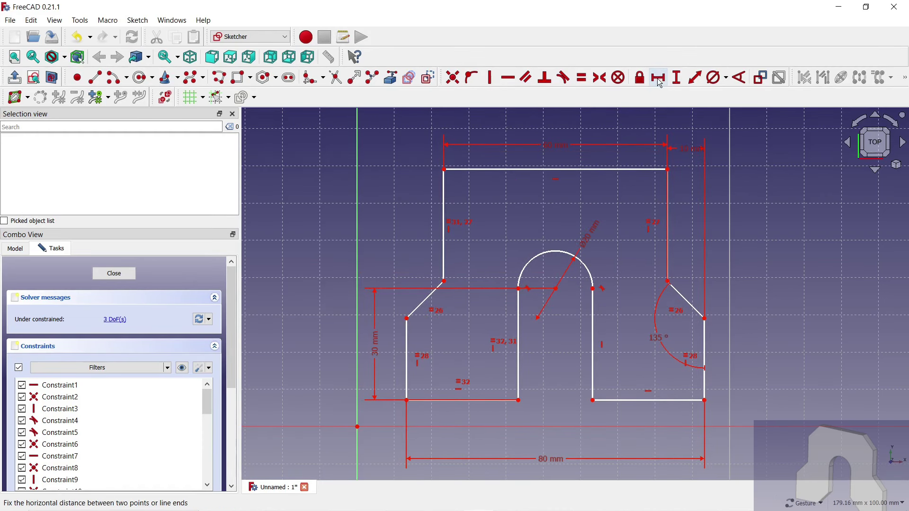
# Give the left short vertical edge a 20 mm height
pyautogui.click(677, 77)
pyautogui.click(410, 332)
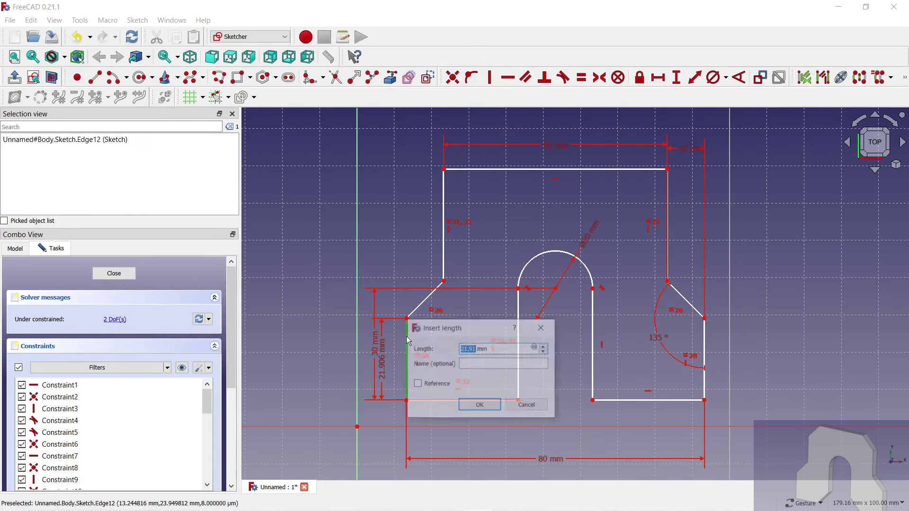
pyautogui.press('Return')
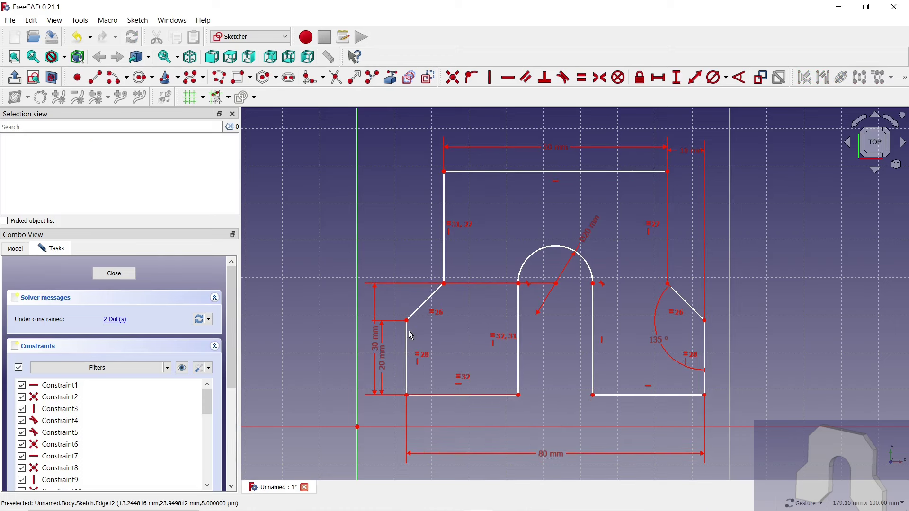
pyautogui.moveTo(380, 322); pyautogui.dragTo(328, 322)
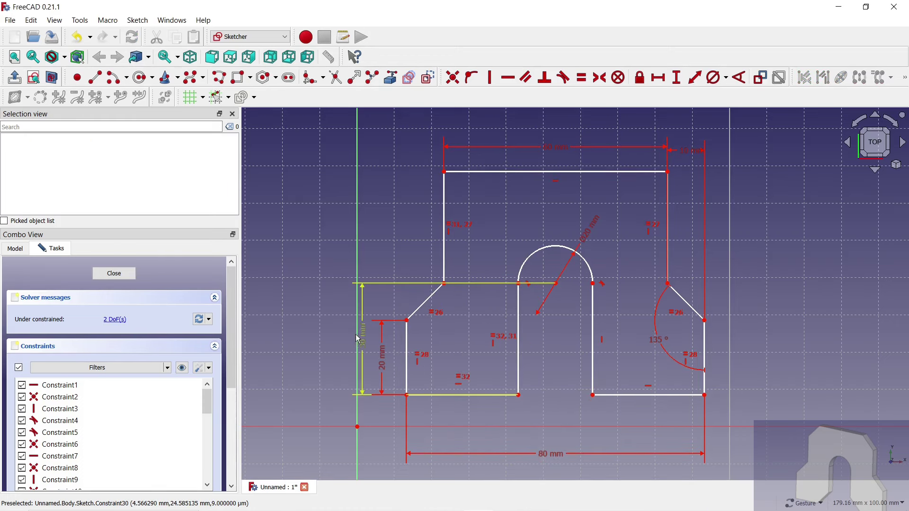
pyautogui.moveTo(558, 284)
pyautogui.mouseDown()
pyautogui.moveTo(557, 315)
pyautogui.moveTo(568, 282)
pyautogui.mouseUp()
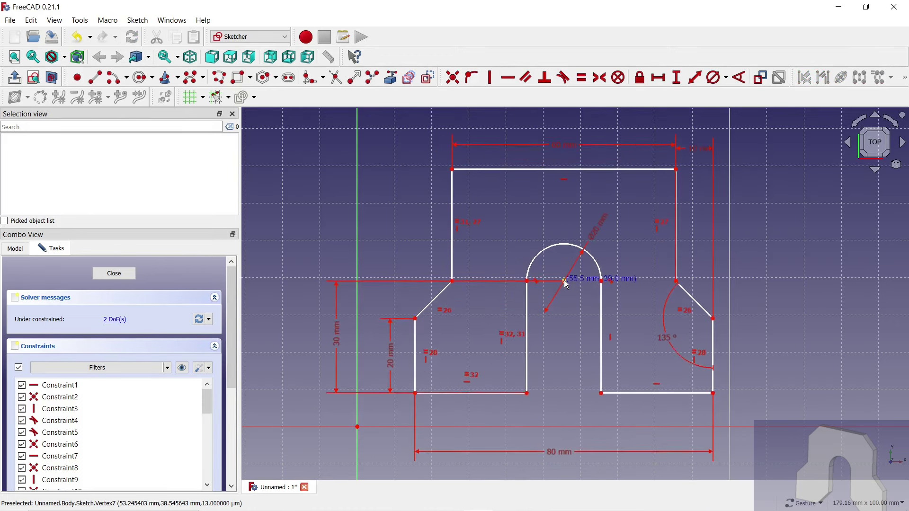
# Pin the arc centre to the sketch origin and close the fully constrained sketch
pyautogui.click(568, 282)
pyautogui.scroll(-1, 612, 180)
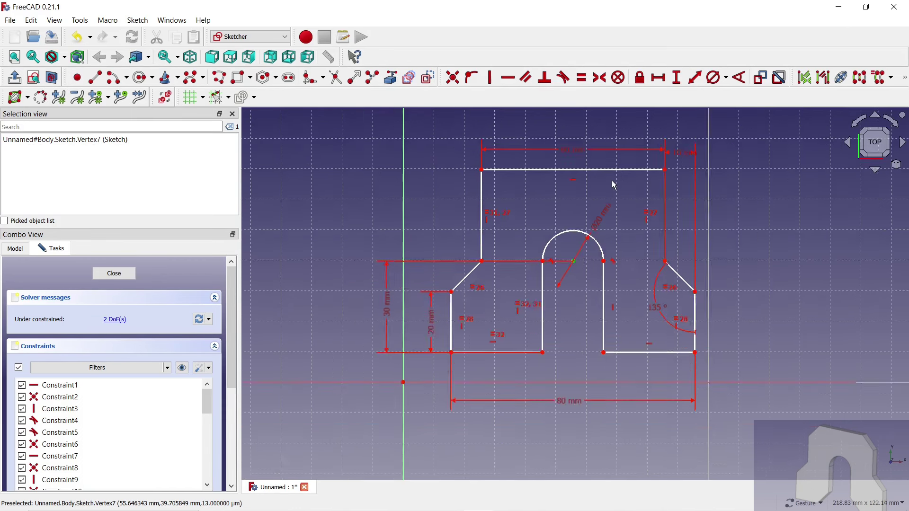
pyautogui.scroll(-1, 612, 180)
pyautogui.click(442, 347)
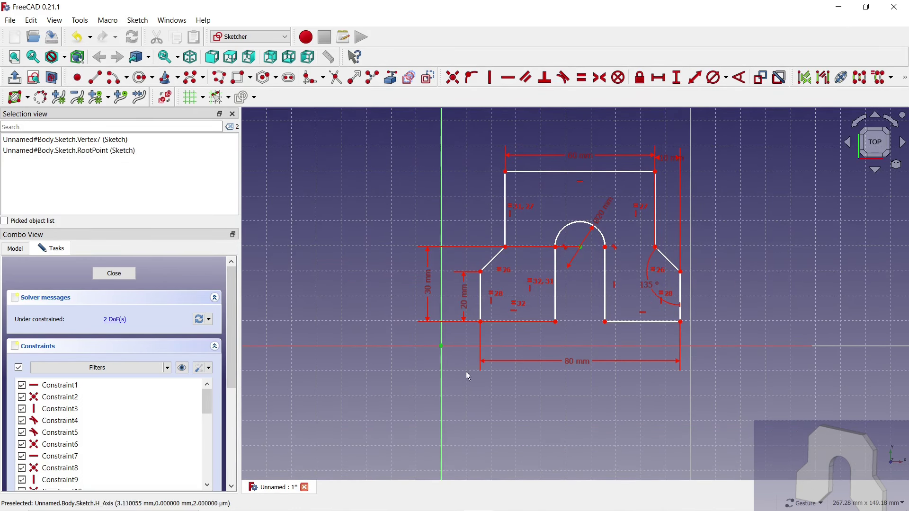
pyautogui.click(453, 77)
pyautogui.scroll(-1, 495, 212)
pyautogui.scroll(2, 421, 334)
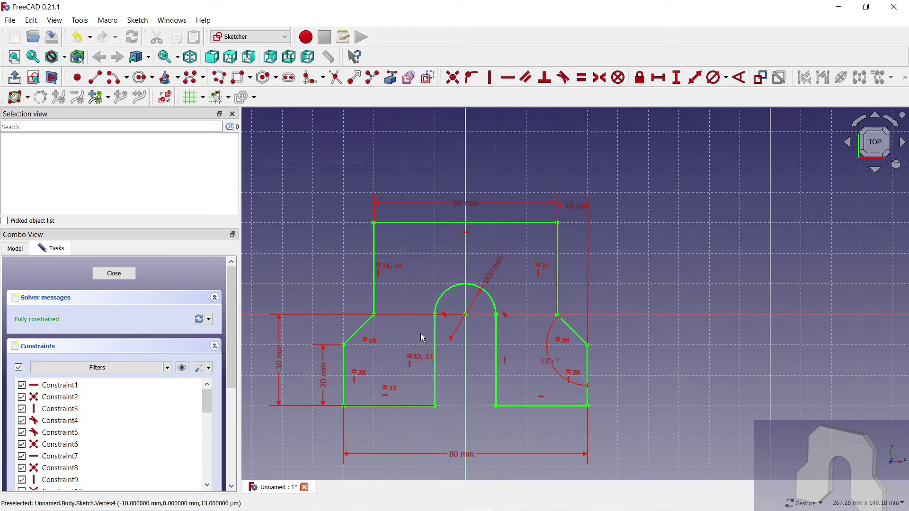
pyautogui.click(115, 274)
# Pad the profile 10 mm, then chamfer four vertical thickness edges at 1 mm equal distance
pyautogui.click(248, 80)
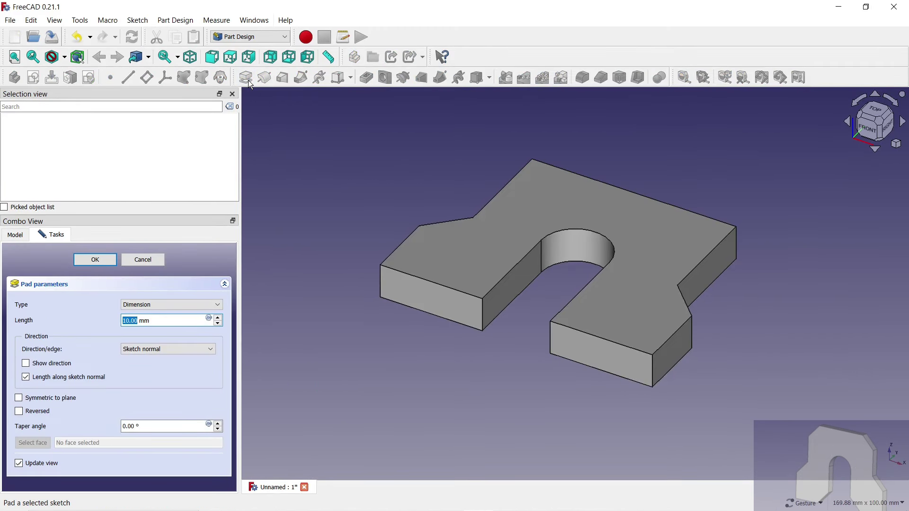
pyautogui.press('Return')
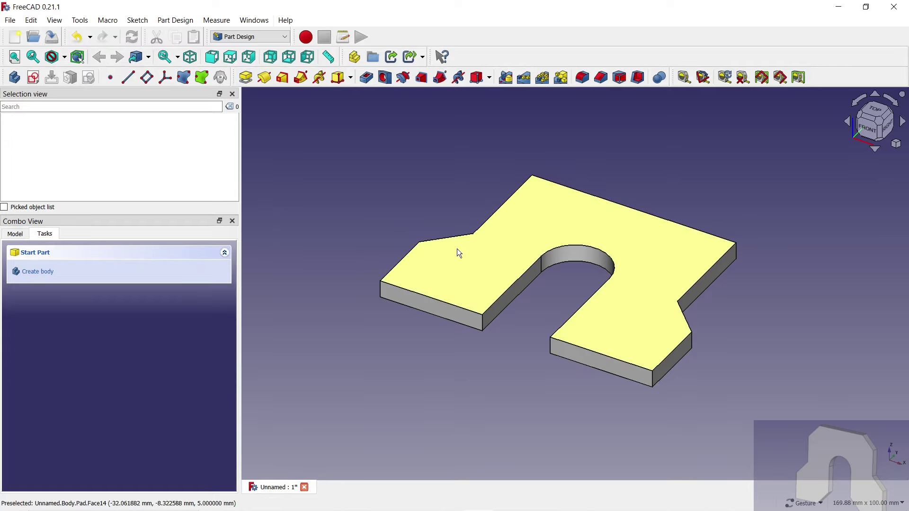
pyautogui.click(484, 323)
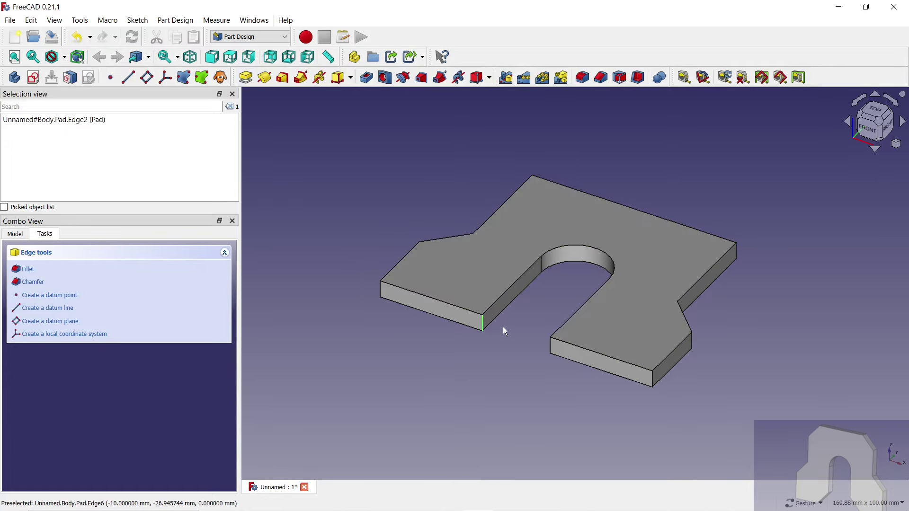
pyautogui.moveTo(513, 331); pyautogui.dragTo(648, 349)
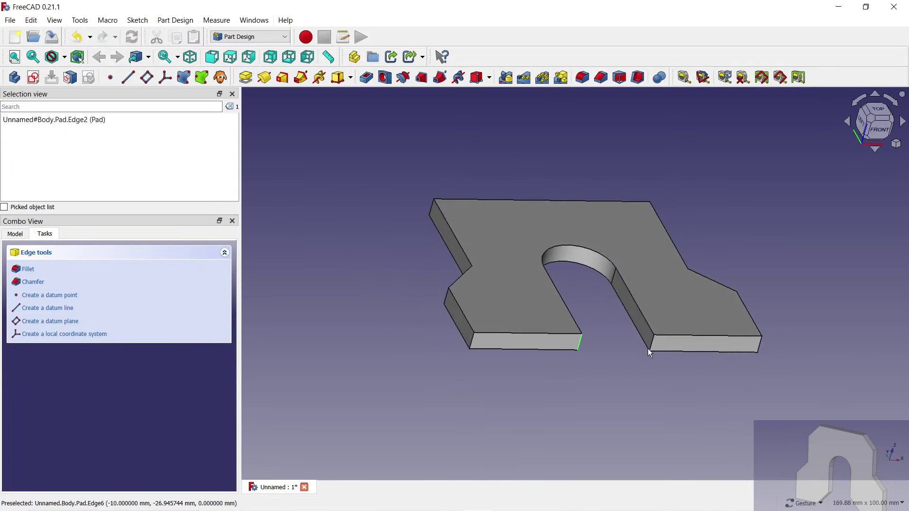
pyautogui.keyDown('ctrl'); pyautogui.click(654, 348); pyautogui.keyUp('ctrl')
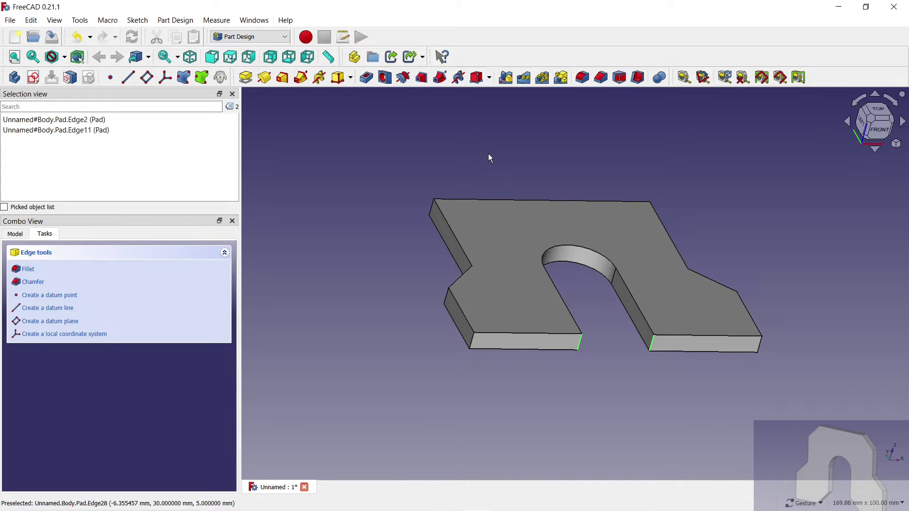
pyautogui.moveTo(490, 158); pyautogui.dragTo(568, 203)
pyautogui.keyDown('ctrl'); pyautogui.click(498, 269); pyautogui.keyUp('ctrl')
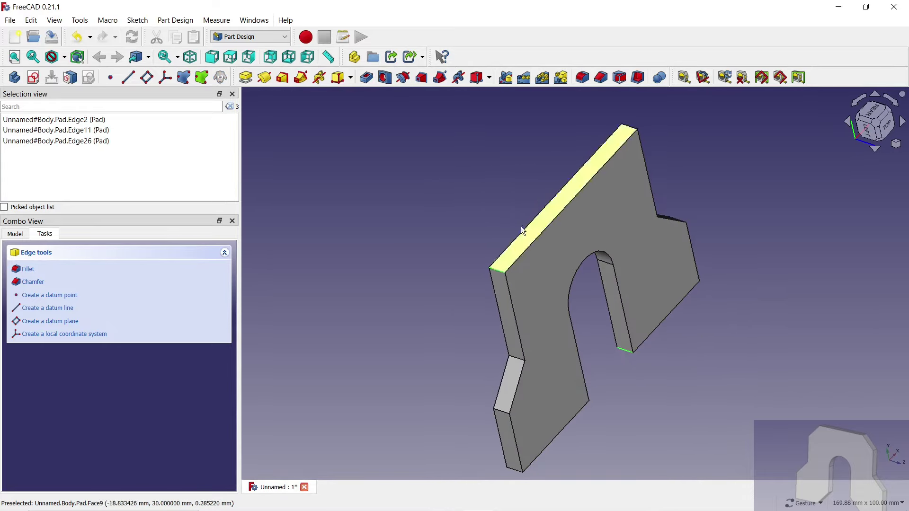
pyautogui.moveTo(522, 231); pyautogui.dragTo(498, 286)
pyautogui.keyDown('ctrl'); pyautogui.click(532, 301); pyautogui.keyUp('ctrl')
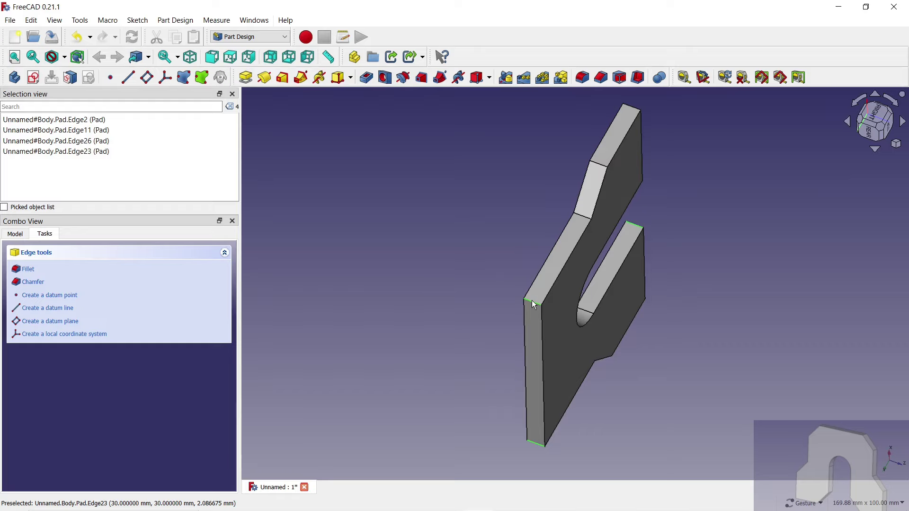
pyautogui.click(601, 77)
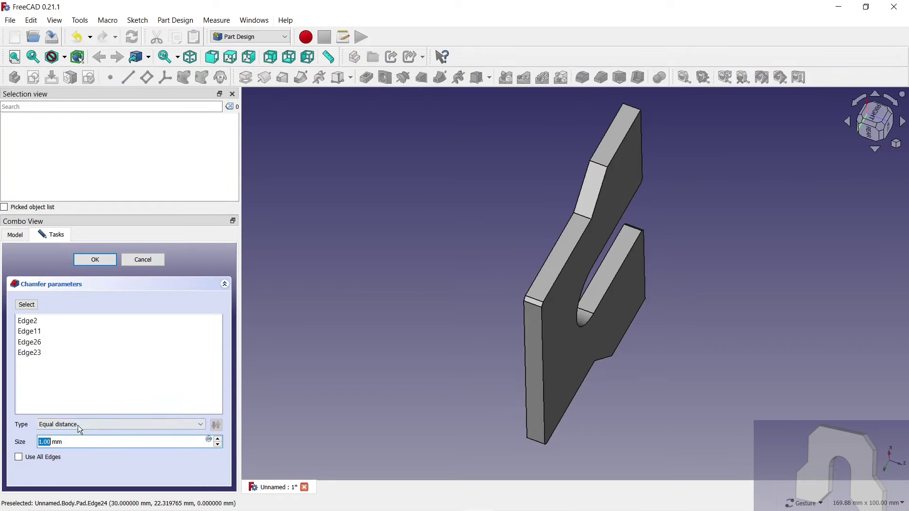
pyautogui.click(102, 265)
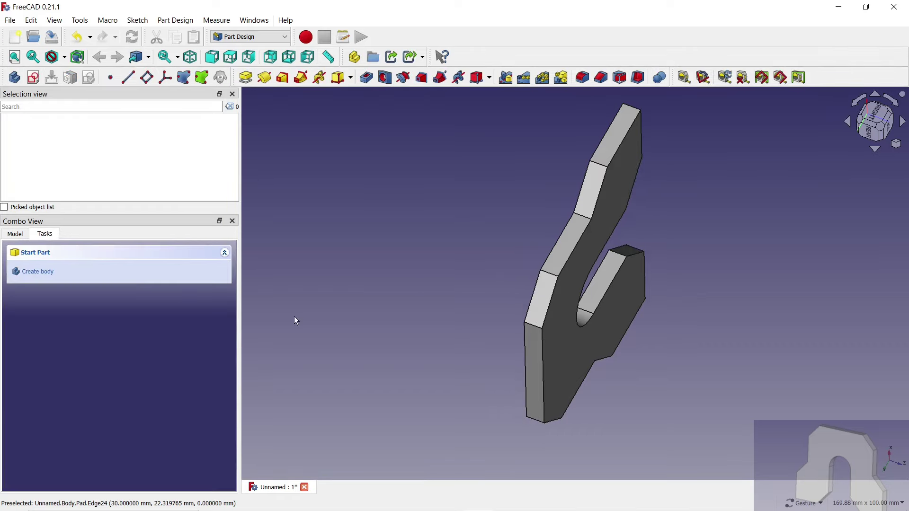
pyautogui.moveTo(294, 317); pyautogui.dragTo(481, 185)
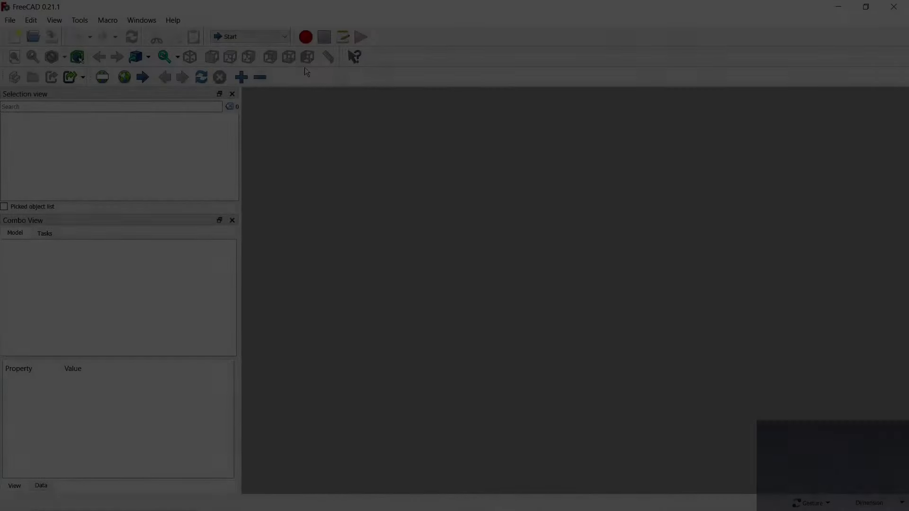
# Create a new Part Design document with a body and a sketch on the XY plane
pyautogui.click(250, 37)
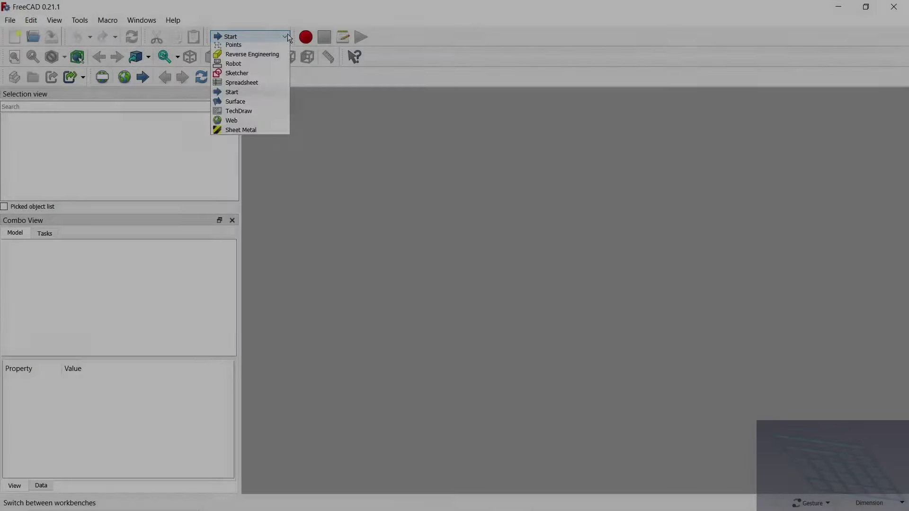
pyautogui.click(249, 93)
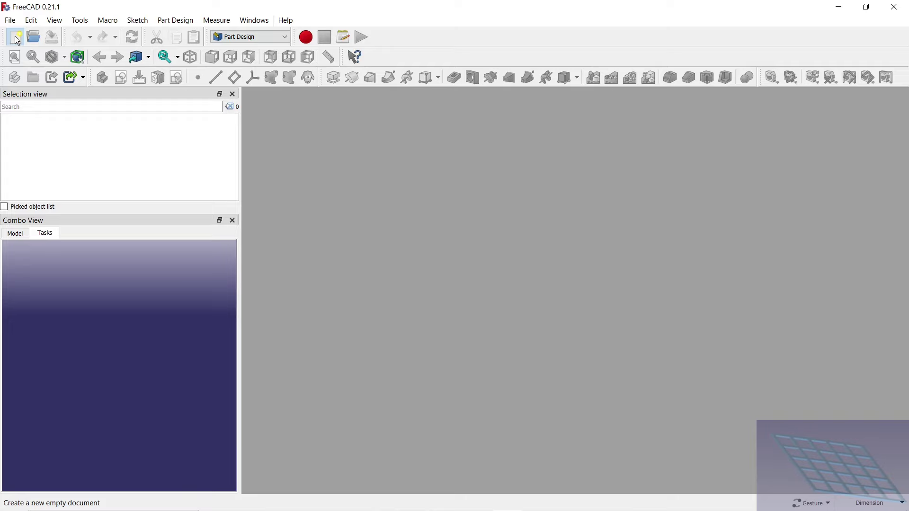
pyautogui.click(15, 36)
pyautogui.click(41, 267)
pyautogui.click(52, 306)
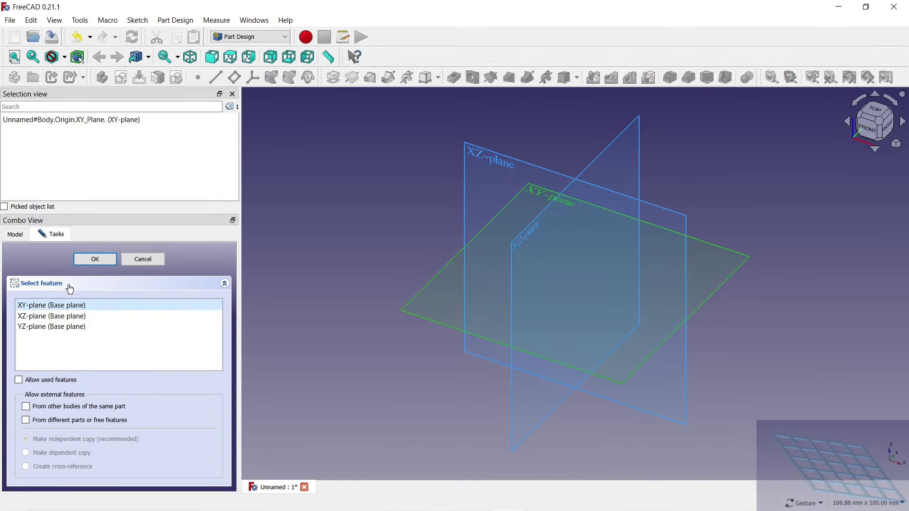
pyautogui.click(94, 259)
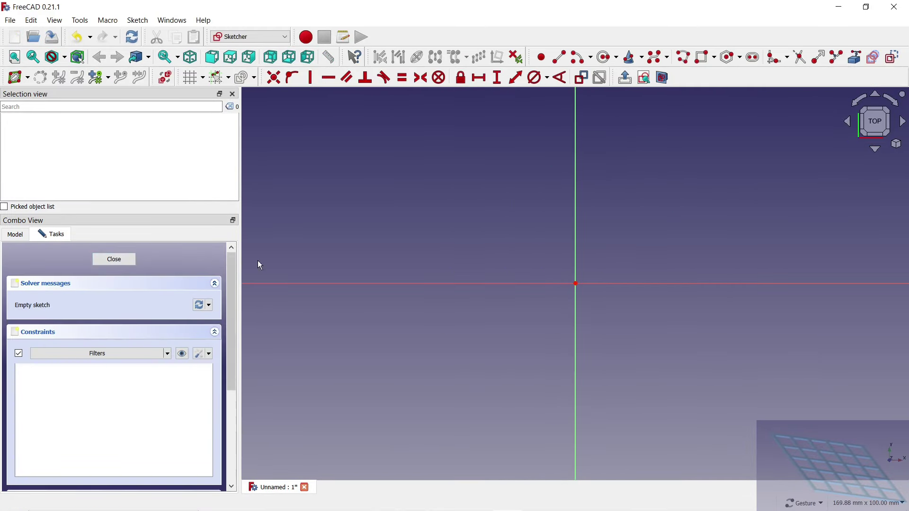
# Draw a centred rectangle at the origin with a 62 mm width
pyautogui.click(717, 62)
pyautogui.click(732, 87)
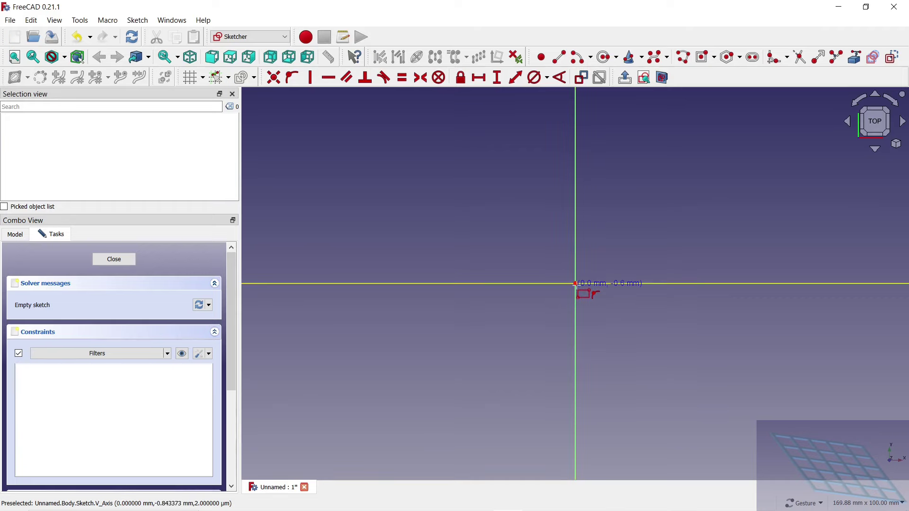
pyautogui.click(577, 285)
pyautogui.click(420, 165)
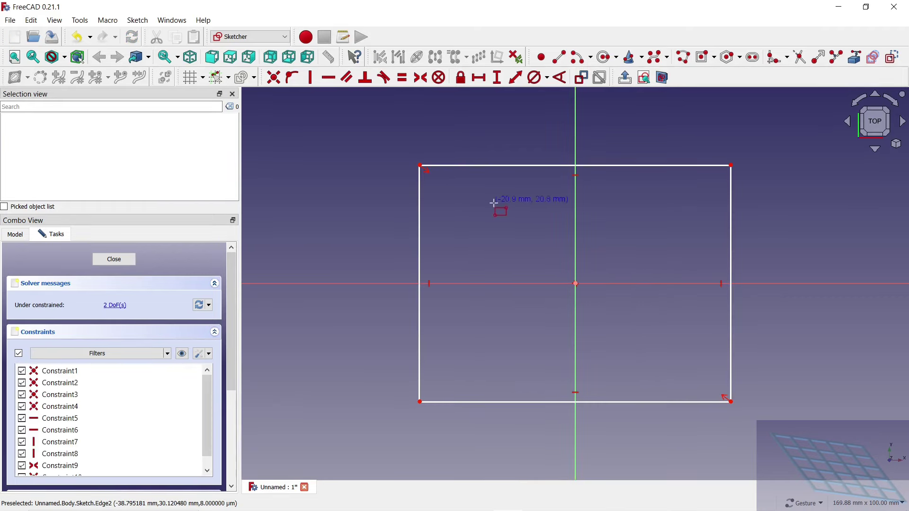
pyautogui.click(479, 77)
pyautogui.click(474, 165)
pyautogui.write('62')
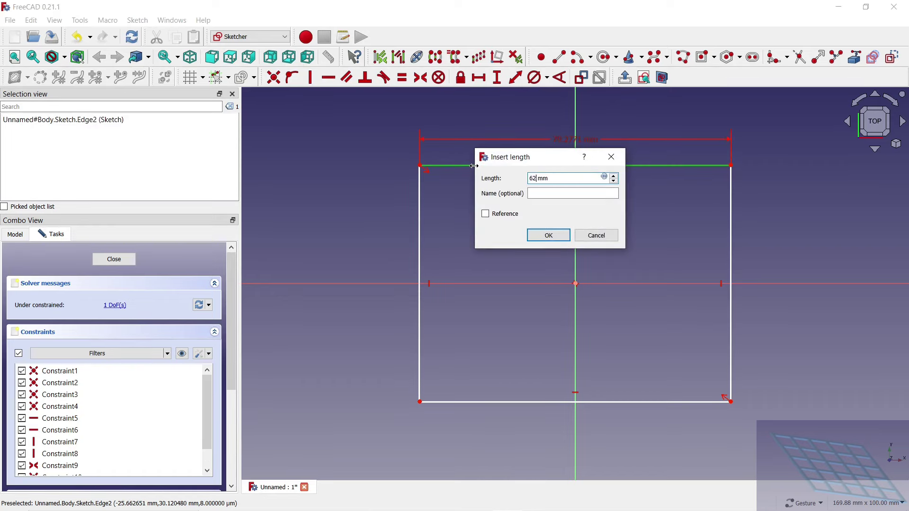
pyautogui.press('Return')
# Make the top and left sides equal to square the rectangle, then close the sketch
pyautogui.click(402, 78)
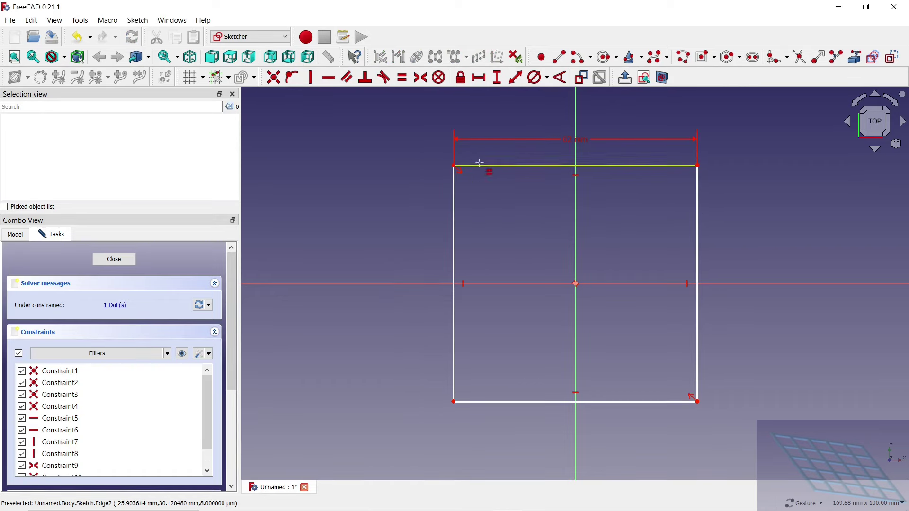
pyautogui.click(478, 165)
pyautogui.click(454, 194)
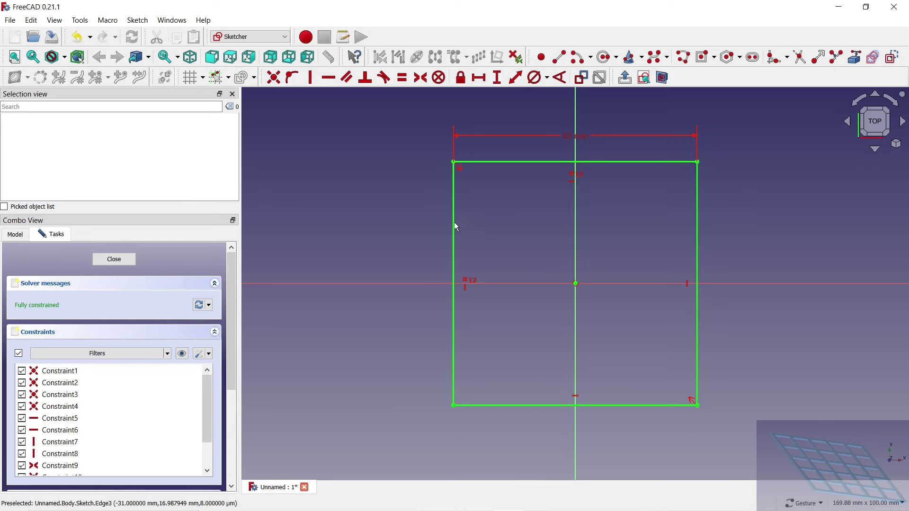
pyautogui.click(114, 259)
# Pad the square sketch 1 mm thick and begin a new sketch on the slab's top face
pyautogui.click(333, 78)
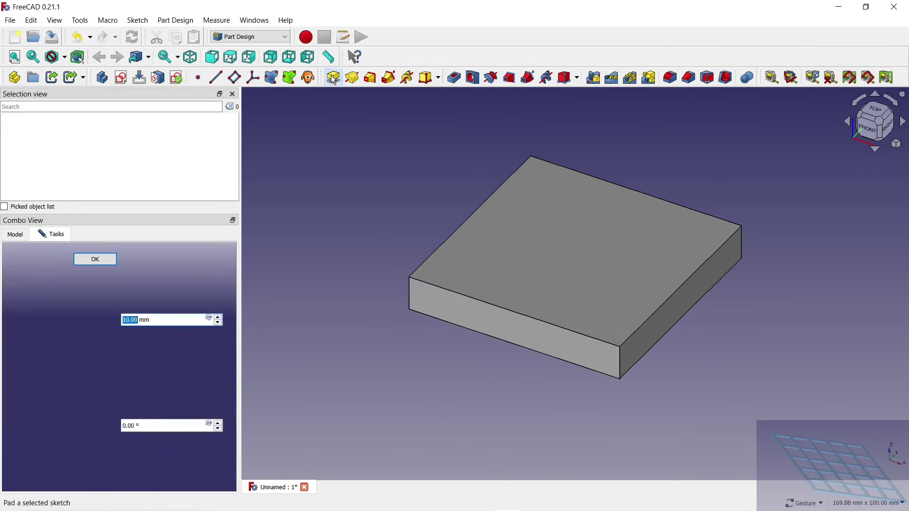
pyautogui.write('1')
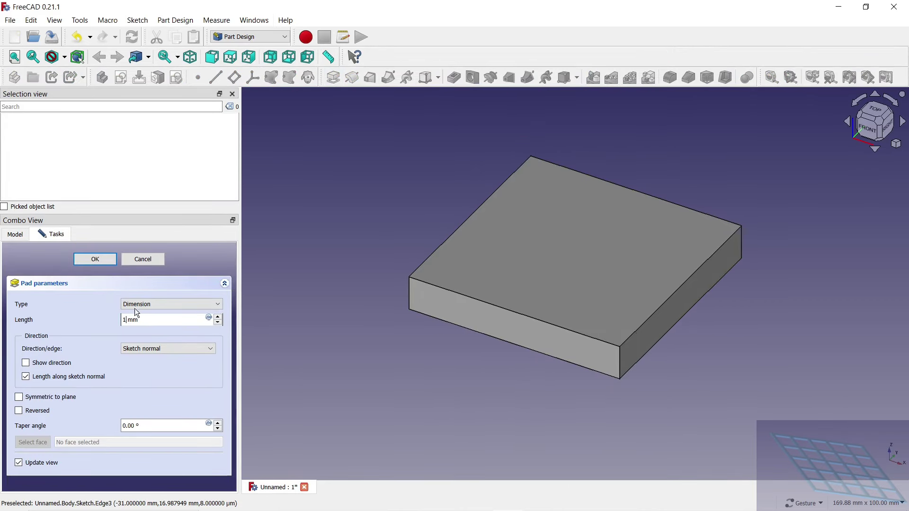
pyautogui.click(103, 263)
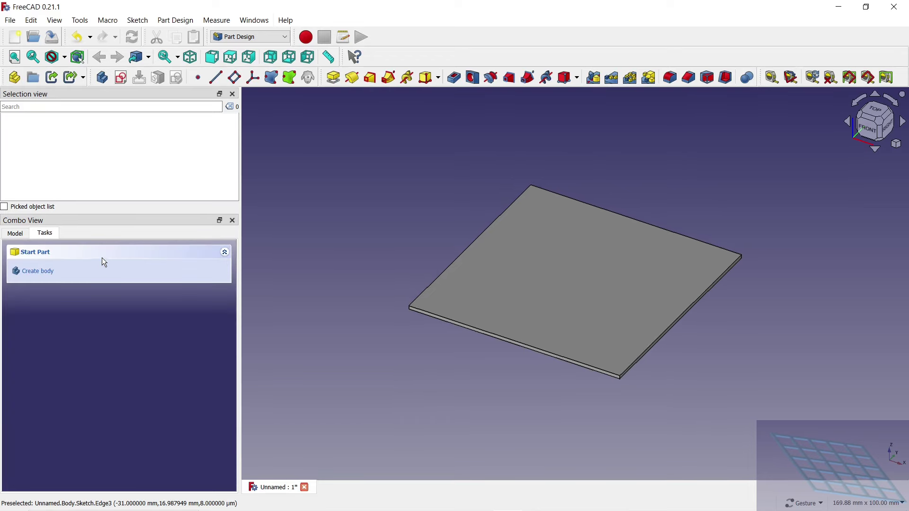
pyautogui.click(515, 266)
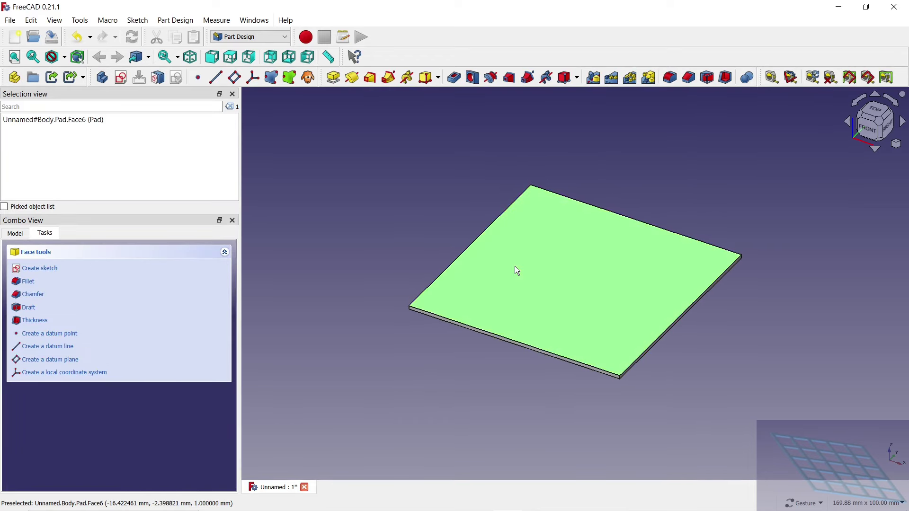
pyautogui.click(120, 77)
pyautogui.scroll(5, 459, 154)
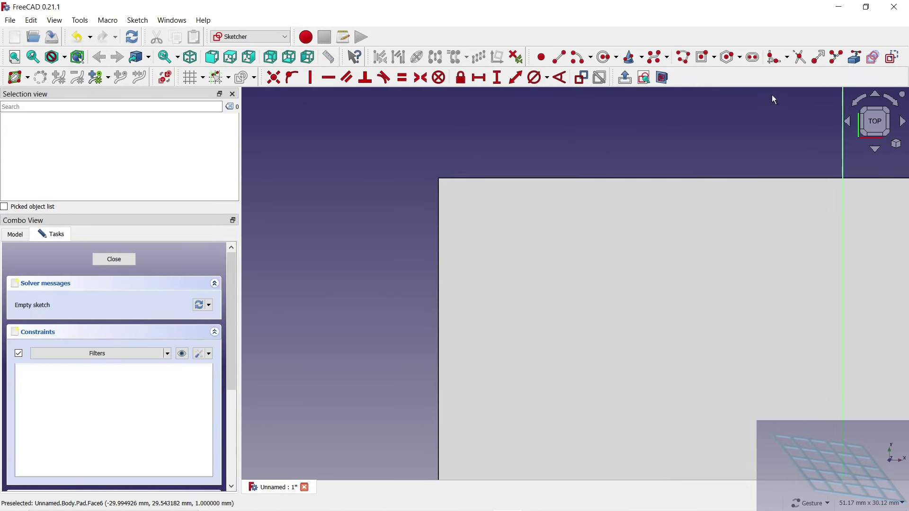
# Import the slab's top and left edges as references and draw a corner-to-corner rectangle
pyautogui.click(855, 57)
pyautogui.click(466, 180)
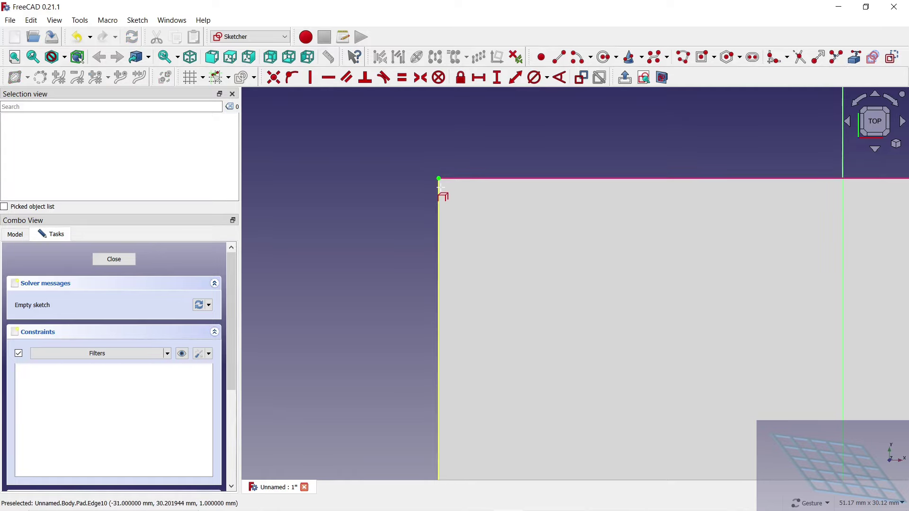
pyautogui.click(439, 194)
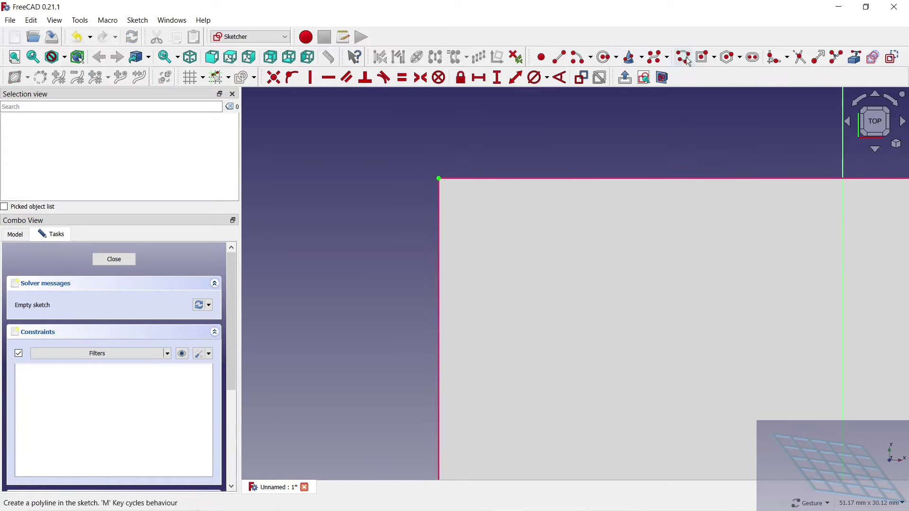
pyautogui.click(714, 57)
pyautogui.click(706, 73)
pyautogui.click(475, 219)
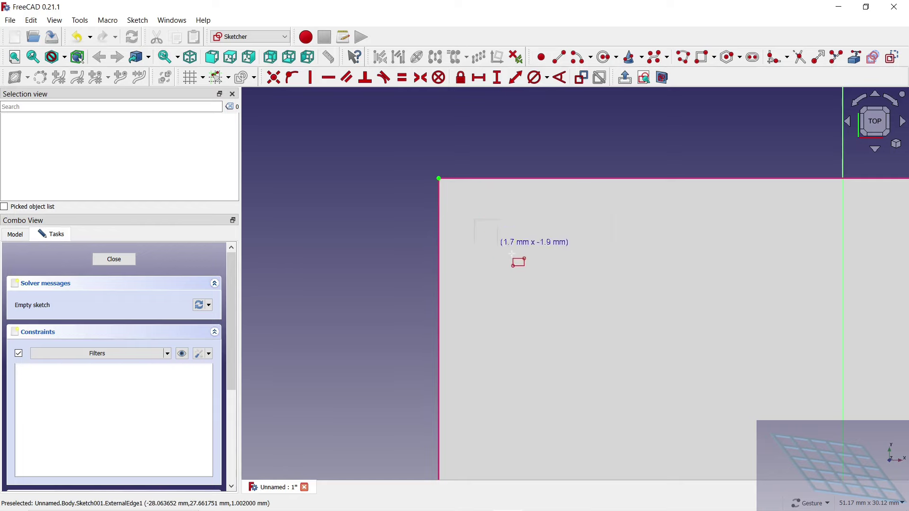
pyautogui.click(720, 412)
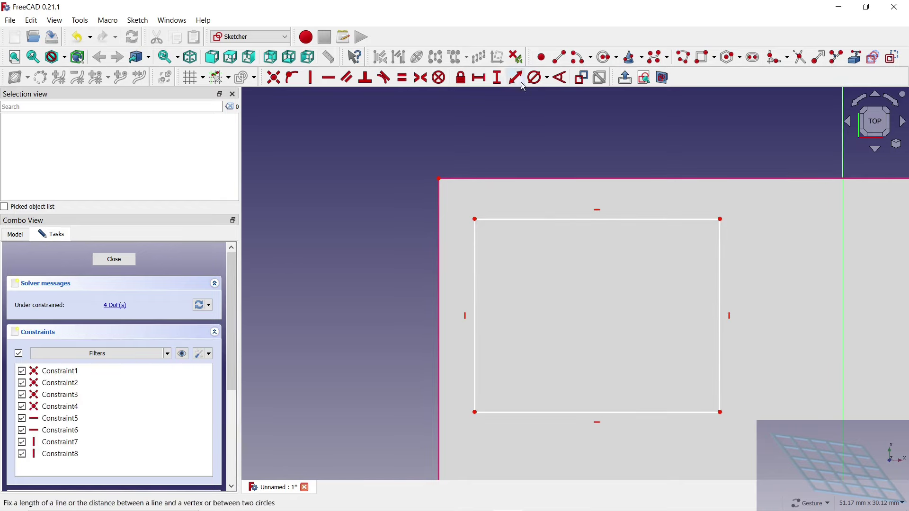
# Offset the rectangle 2 mm horizontally from the plate corner and give it a 10 mm width
pyautogui.click(439, 179)
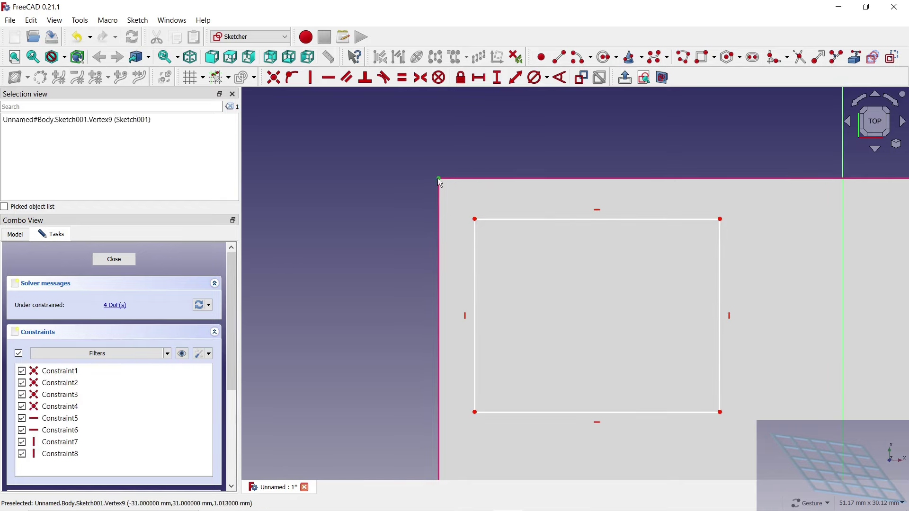
pyautogui.click(475, 219)
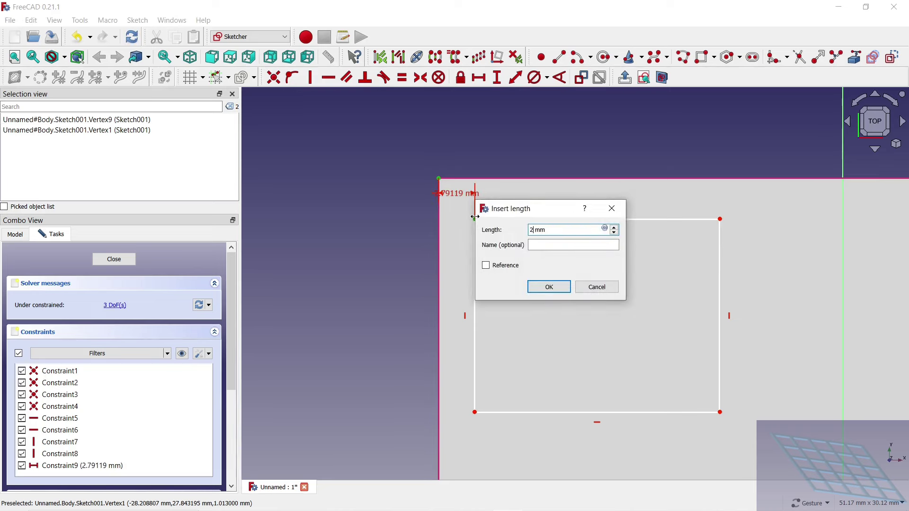
pyautogui.click(549, 287)
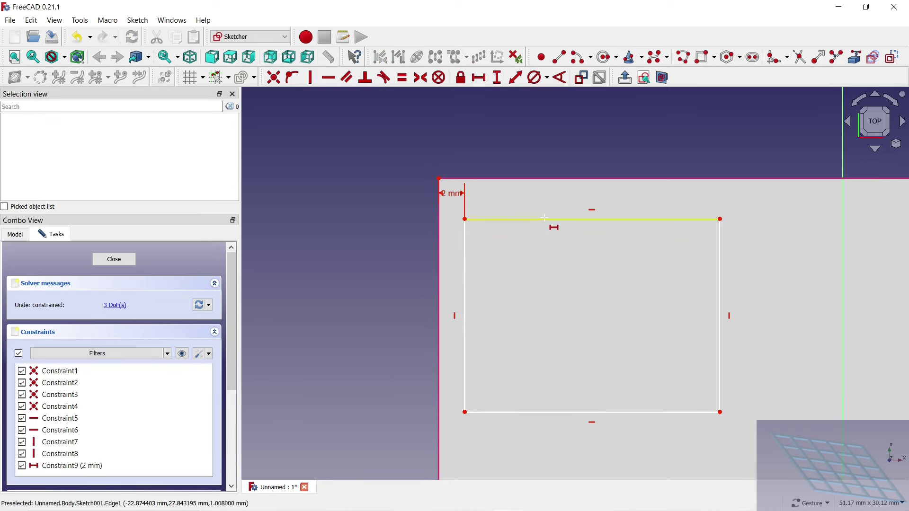
pyautogui.click(543, 219)
pyautogui.press('l')
pyautogui.press('Return')
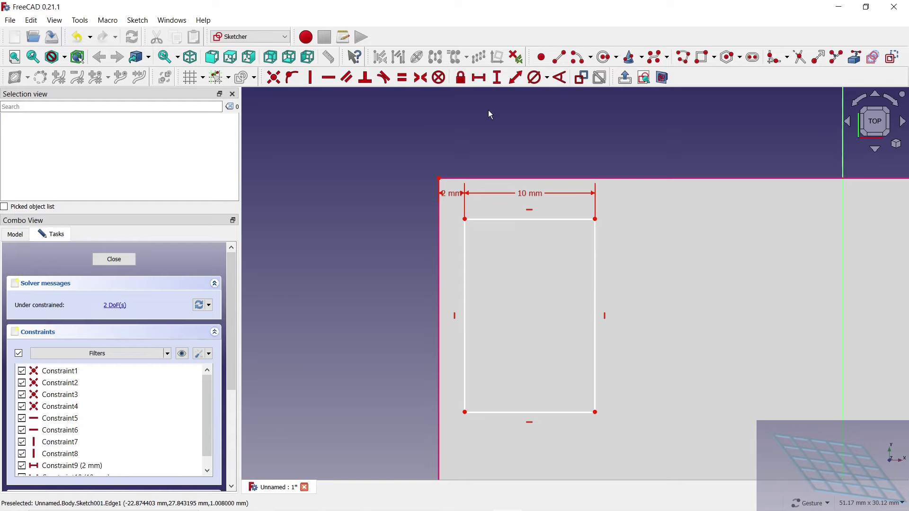
# Make the rectangle's top and left edges equal, turning it into a square
pyautogui.click(403, 80)
pyautogui.click(531, 219)
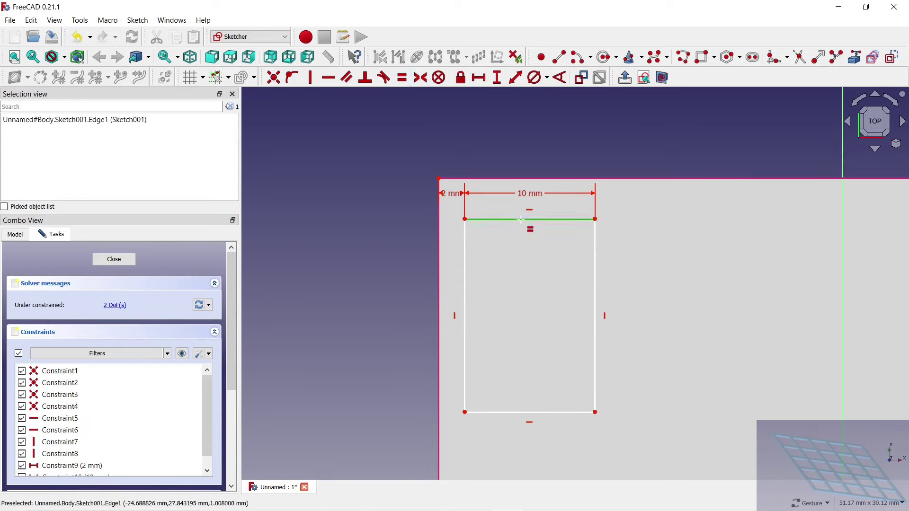
pyautogui.click(467, 251)
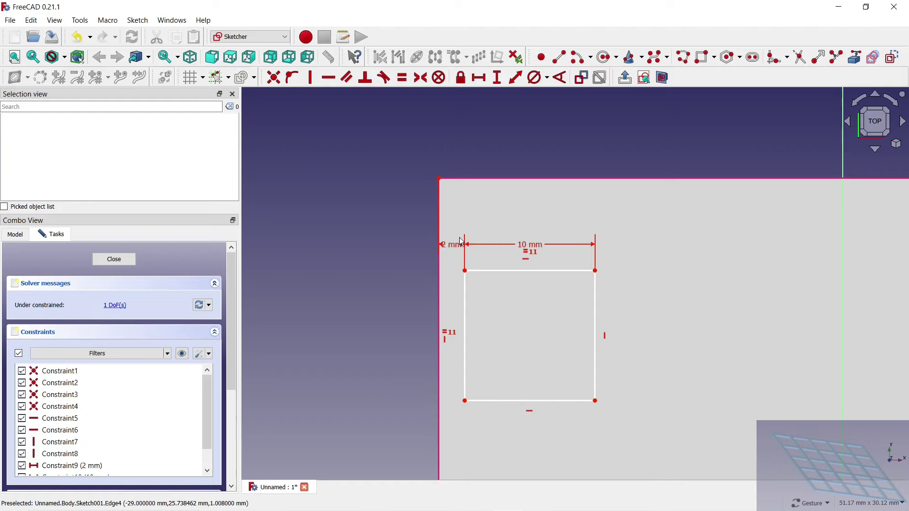
pyautogui.moveTo(462, 241); pyautogui.dragTo(462, 124)
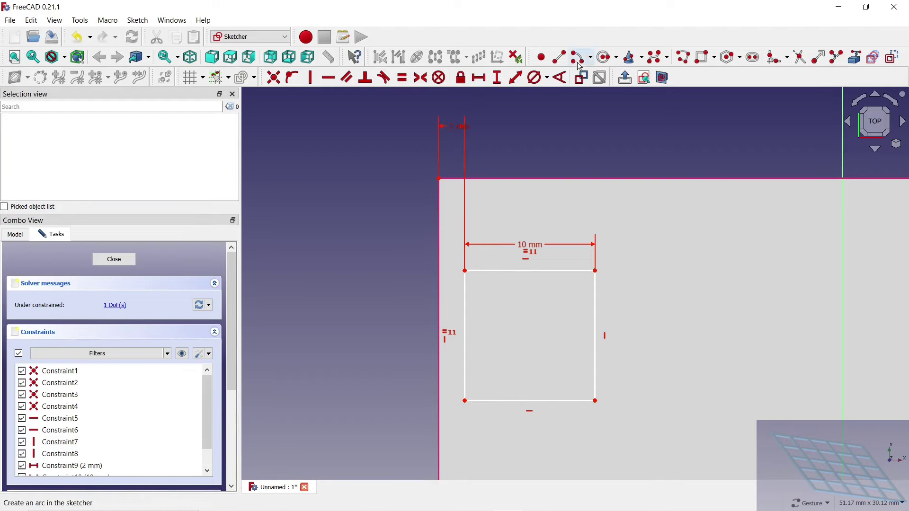
# Add a 2 mm vertical distance between the square and plate corners, then close the sketch
pyautogui.click(497, 78)
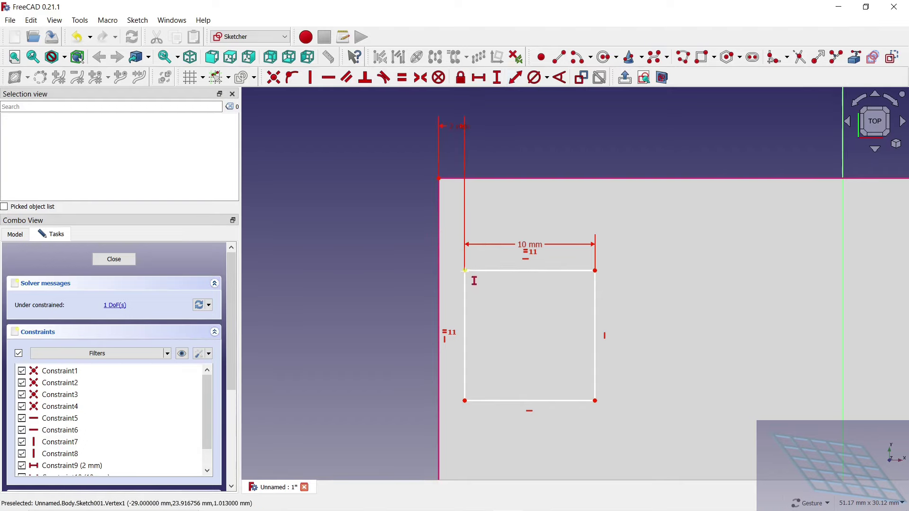
pyautogui.click(465, 272)
pyautogui.click(439, 179)
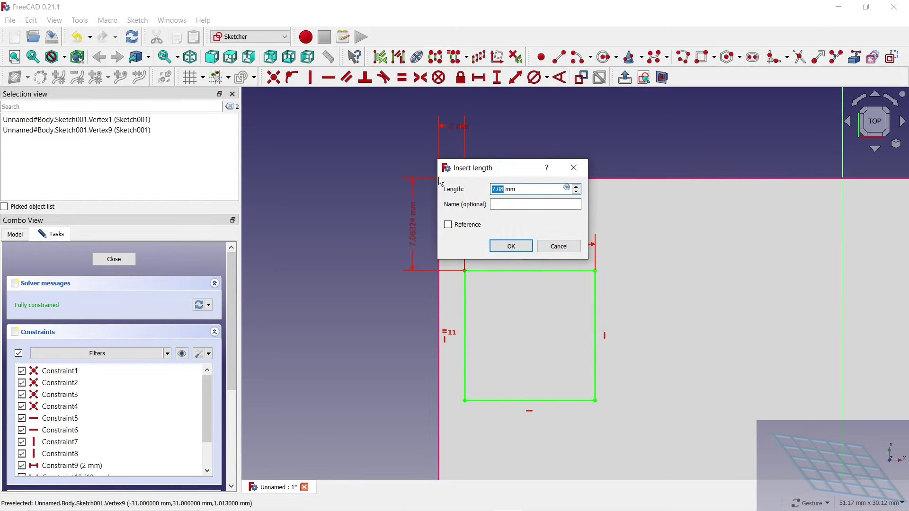
pyautogui.write('2')
pyautogui.press('Return')
pyautogui.scroll(-5, 427, 199)
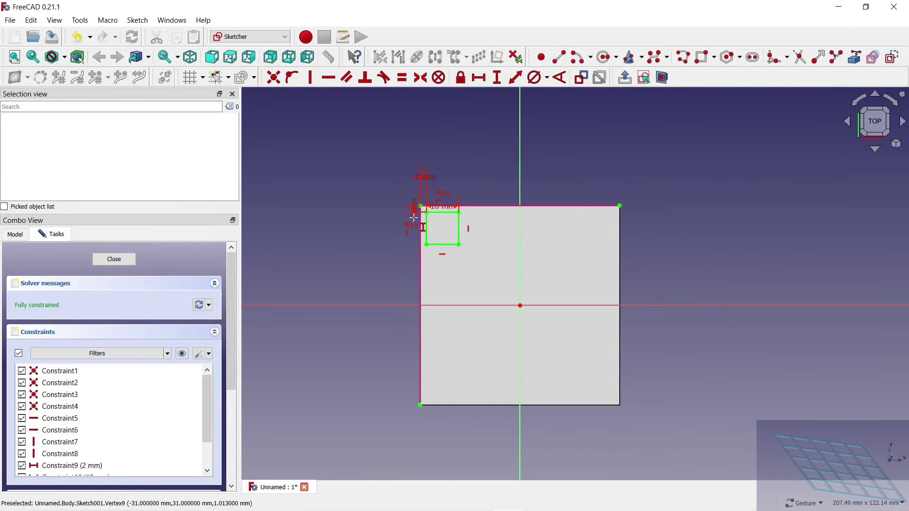
pyautogui.scroll(1, 417, 182)
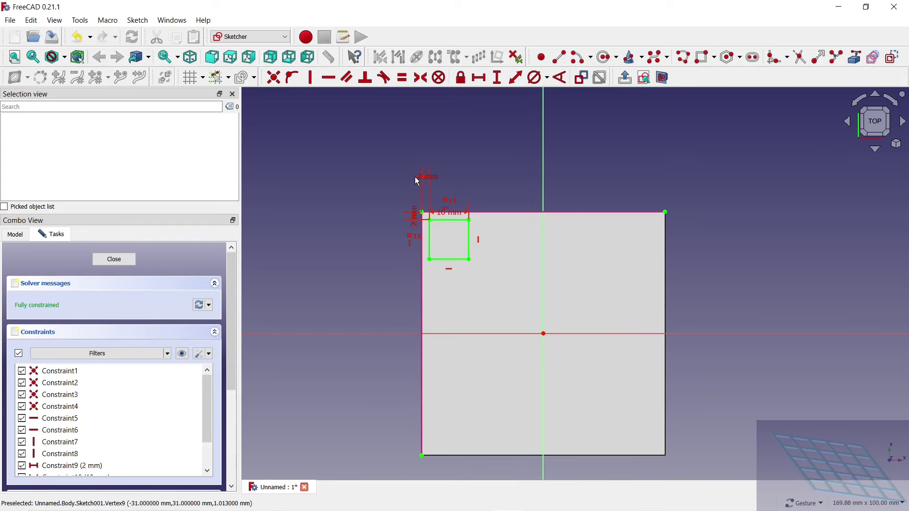
pyautogui.click(114, 260)
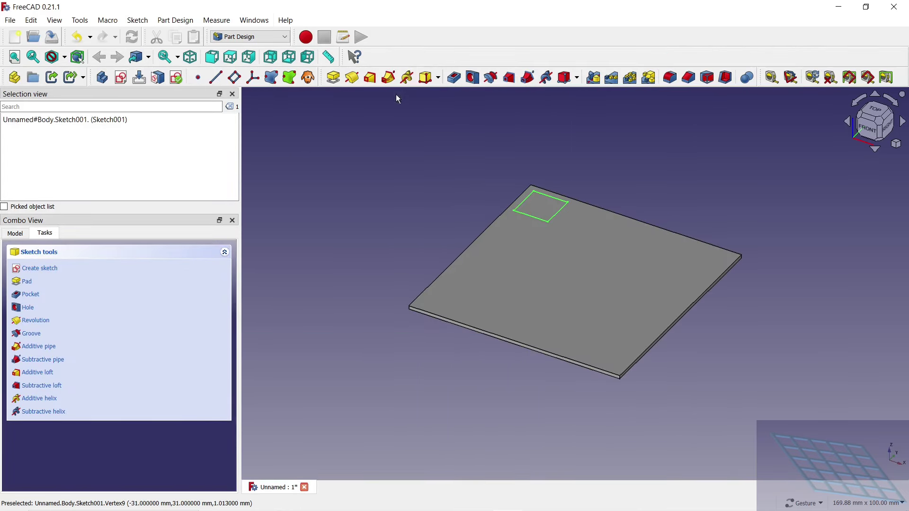
# Pocket the square sketch with type 'To first' and select the new Pocket in the model tree
pyautogui.click(454, 77)
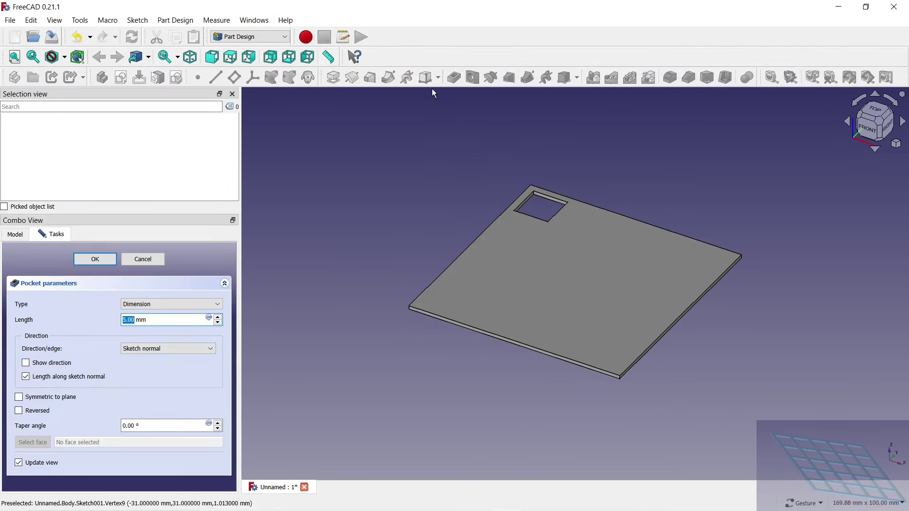
pyautogui.click(202, 303)
pyautogui.click(159, 332)
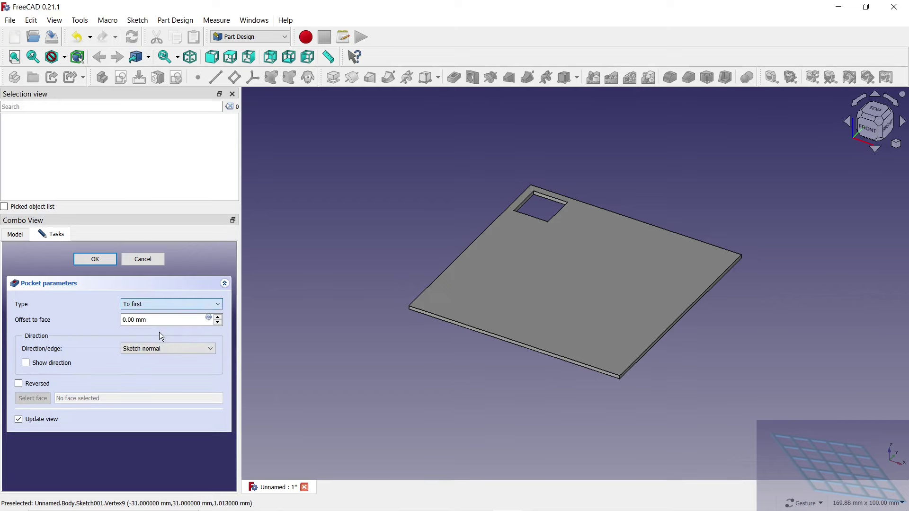
pyautogui.click(95, 260)
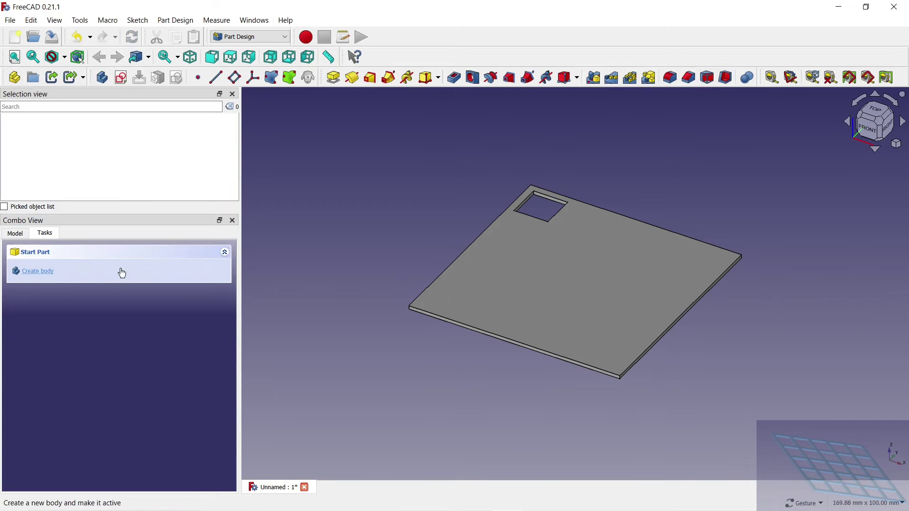
pyautogui.moveTo(375, 253); pyautogui.dragTo(377, 270)
pyautogui.click(16, 233)
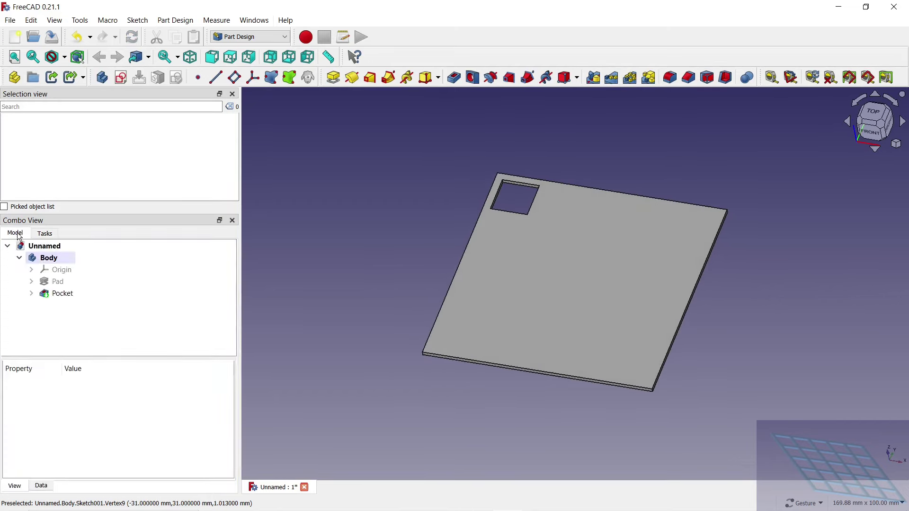
pyautogui.click(62, 294)
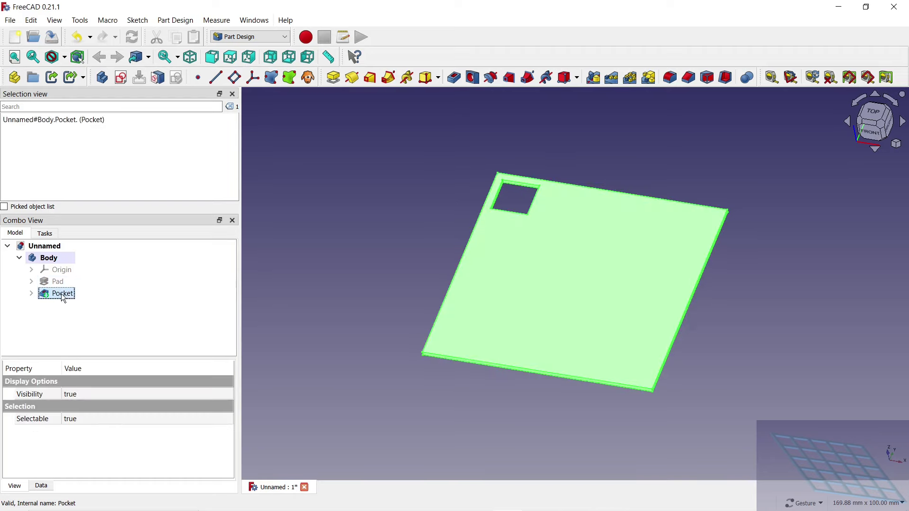
# Start a MultiTransform on the Pocket and add a linear pattern along the plate's edge
pyautogui.click(650, 77)
pyautogui.moveTo(232, 284); pyautogui.dragTo(233, 391)
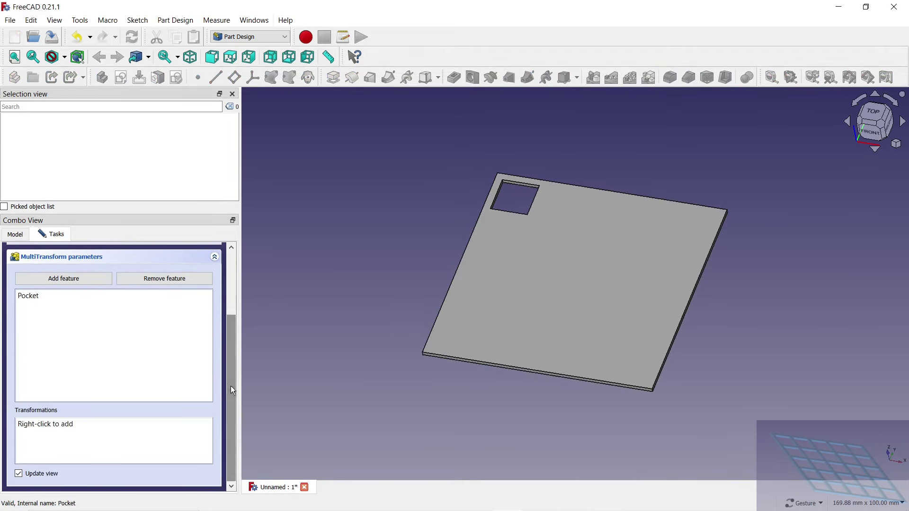
pyautogui.rightClick(41, 424)
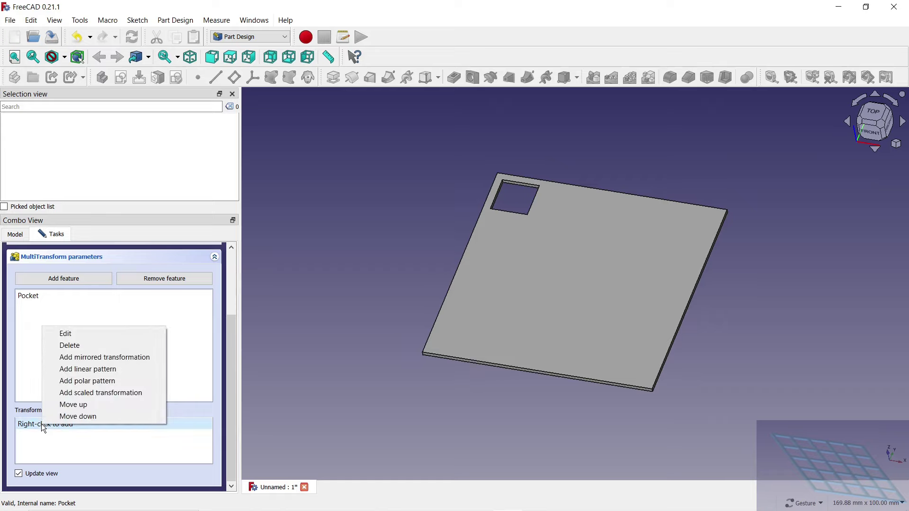
pyautogui.click(75, 374)
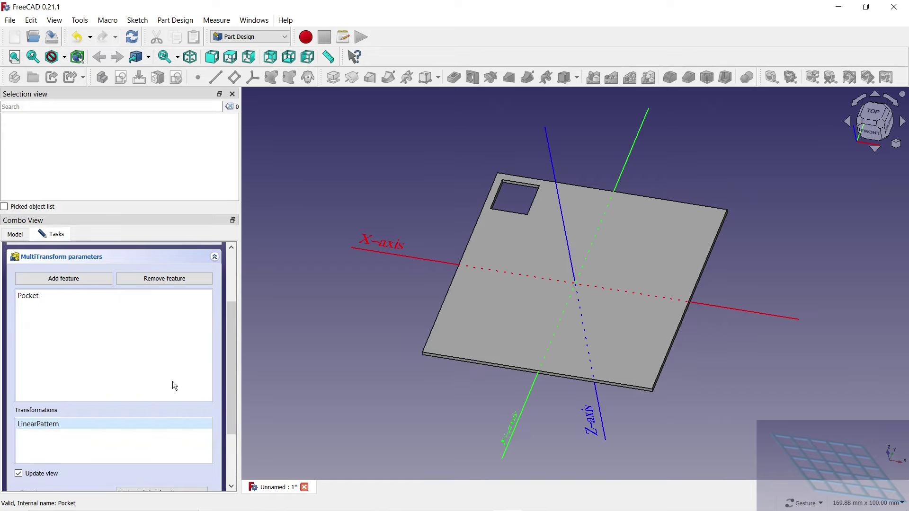
pyautogui.moveTo(229, 405); pyautogui.dragTo(231, 467)
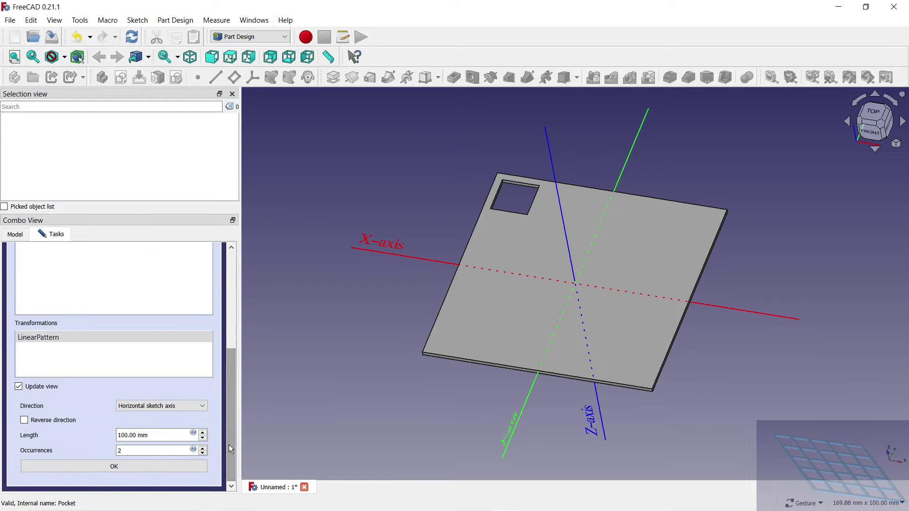
pyautogui.click(171, 406)
pyautogui.click(172, 462)
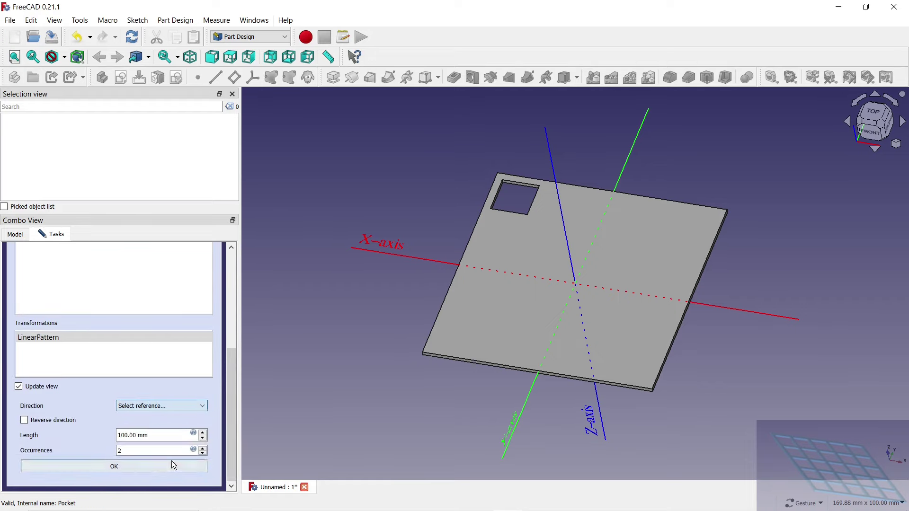
pyautogui.click(491, 363)
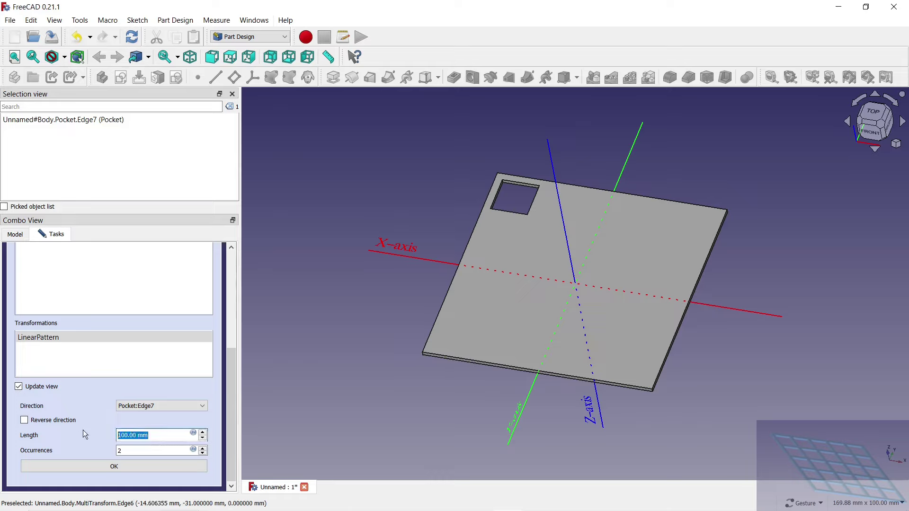
# Set the linear pattern to 48 mm length with 5 occurrences and confirm the MultiTransform
pyautogui.write('48')
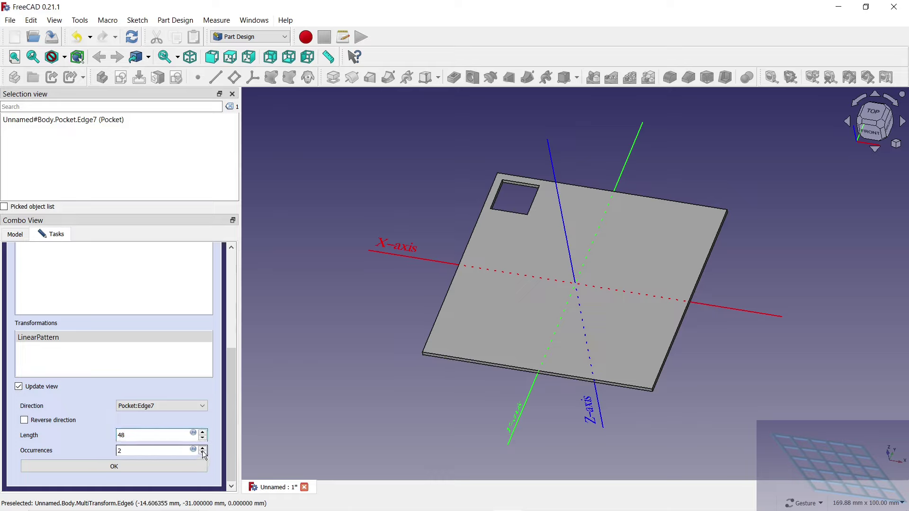
pyautogui.click(203, 449)
pyautogui.click(203, 449)
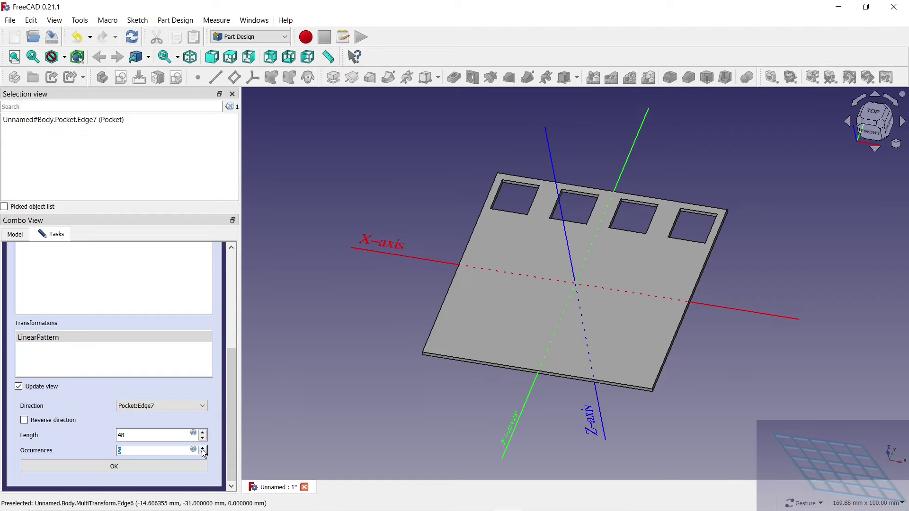
pyautogui.click(204, 451)
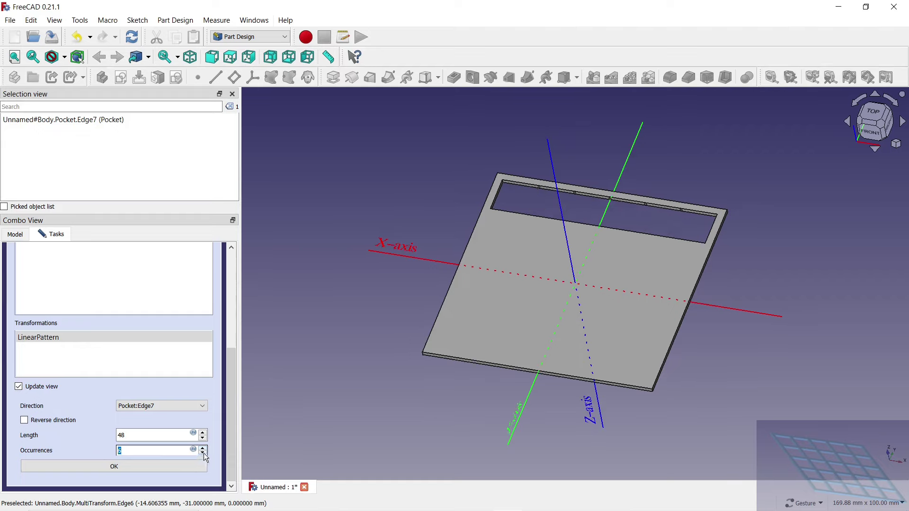
pyautogui.click(204, 455)
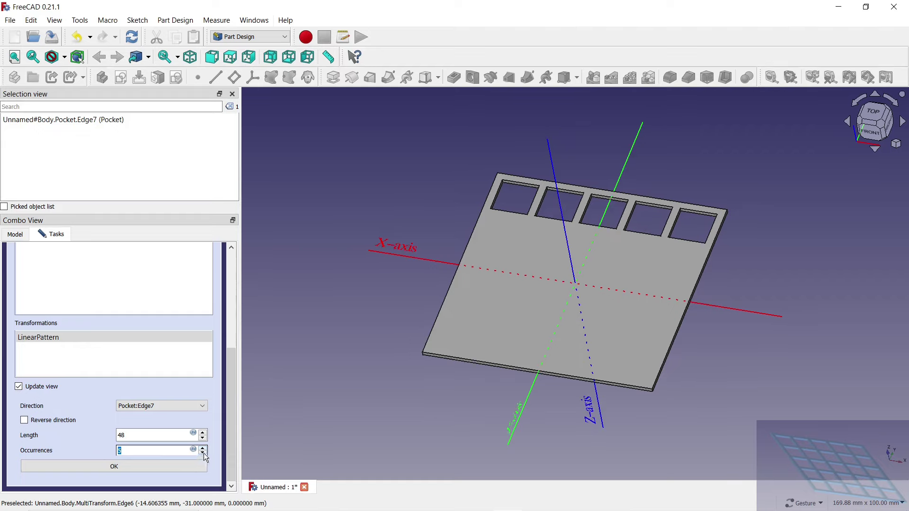
pyautogui.click(154, 466)
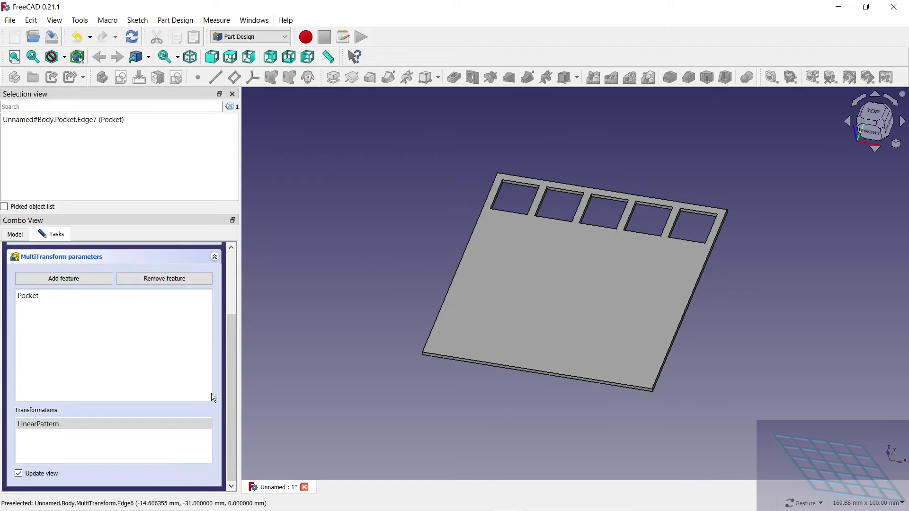
pyautogui.moveTo(231, 393); pyautogui.dragTo(231, 331)
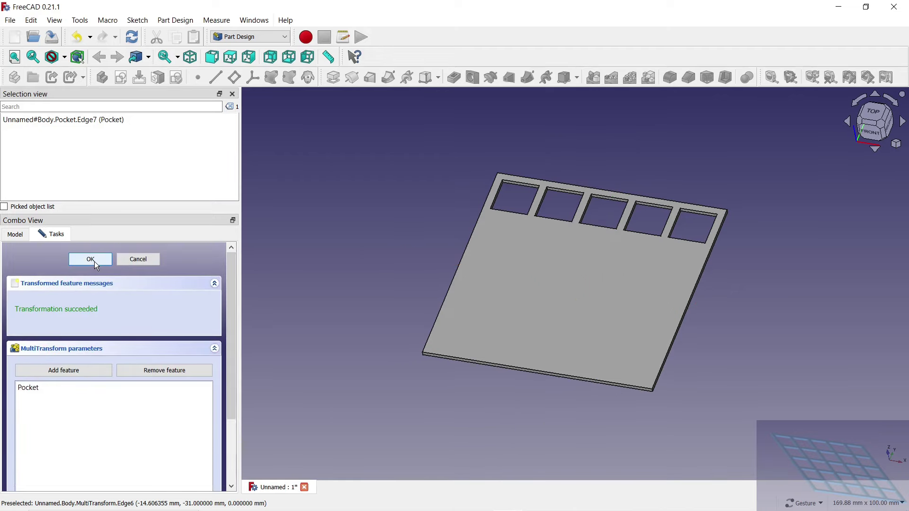
pyautogui.click(90, 259)
# Reopen the MultiTransform and add a second linear pattern directed along the other plate edge
pyautogui.click(71, 306)
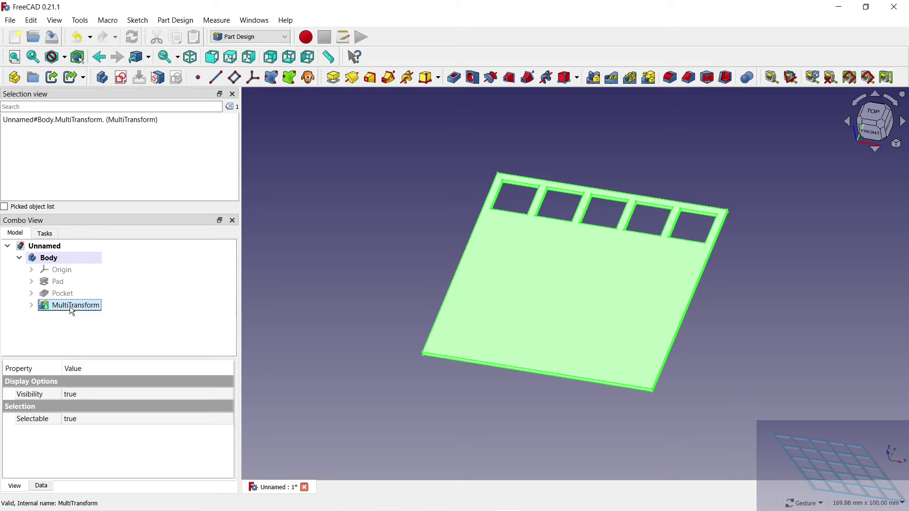
pyautogui.doubleClick(71, 307)
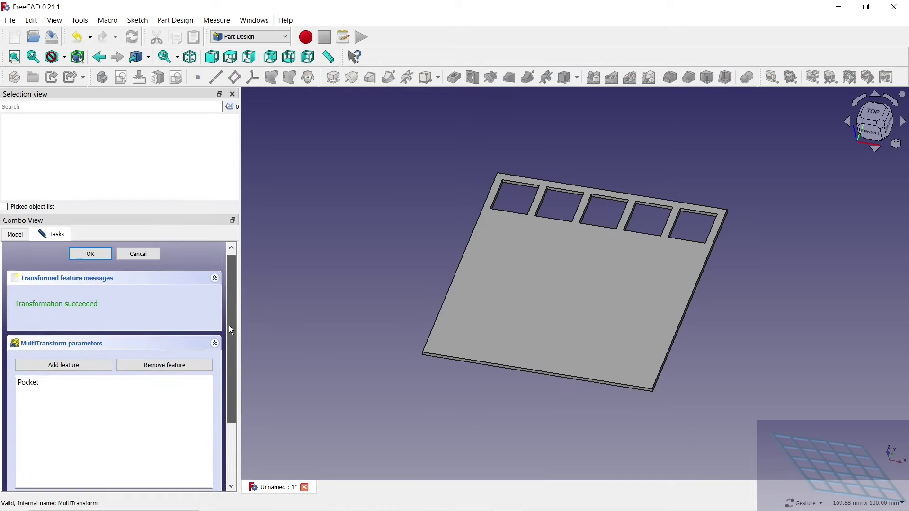
pyautogui.moveTo(230, 325); pyautogui.dragTo(234, 419)
pyautogui.rightClick(68, 422)
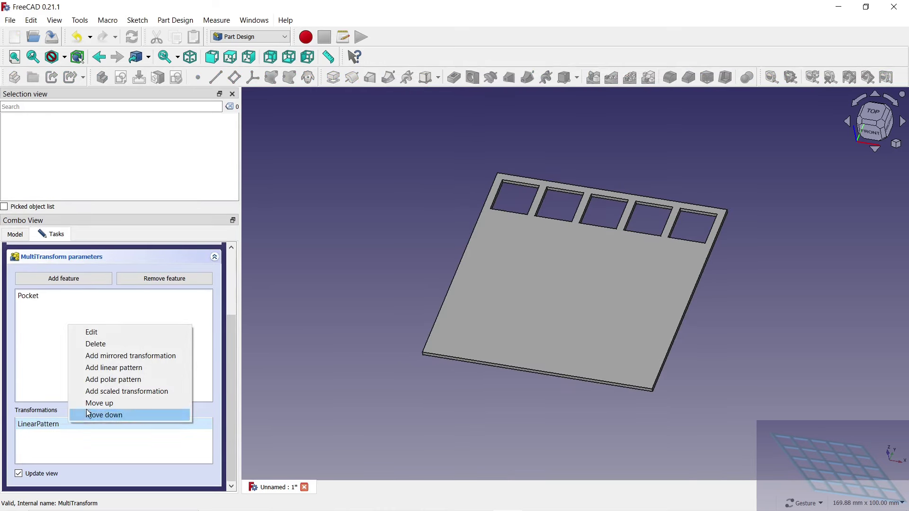
pyautogui.click(115, 369)
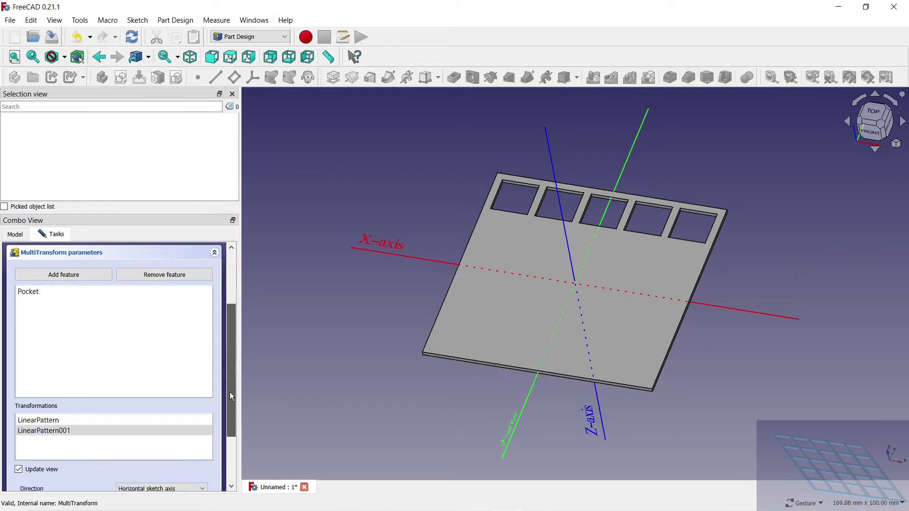
pyautogui.moveTo(230, 392); pyautogui.dragTo(211, 456)
pyautogui.click(189, 406)
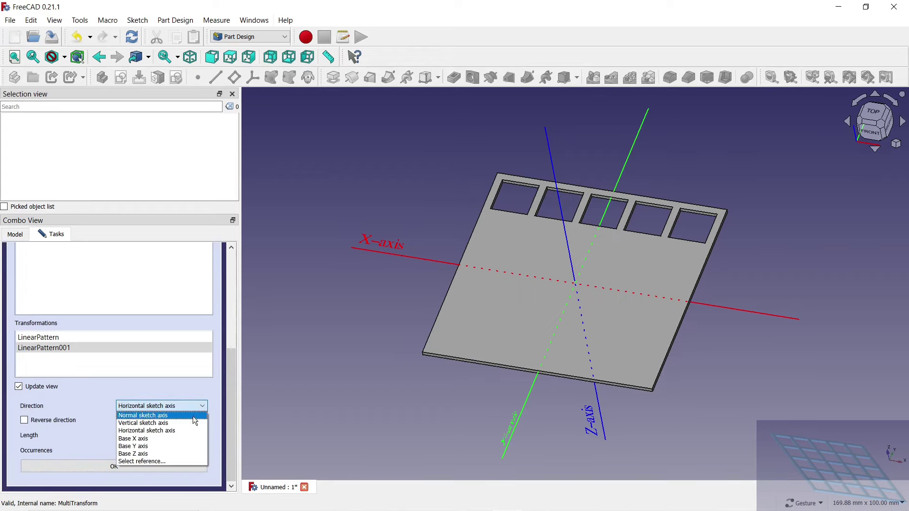
pyautogui.click(180, 460)
pyautogui.click(634, 388)
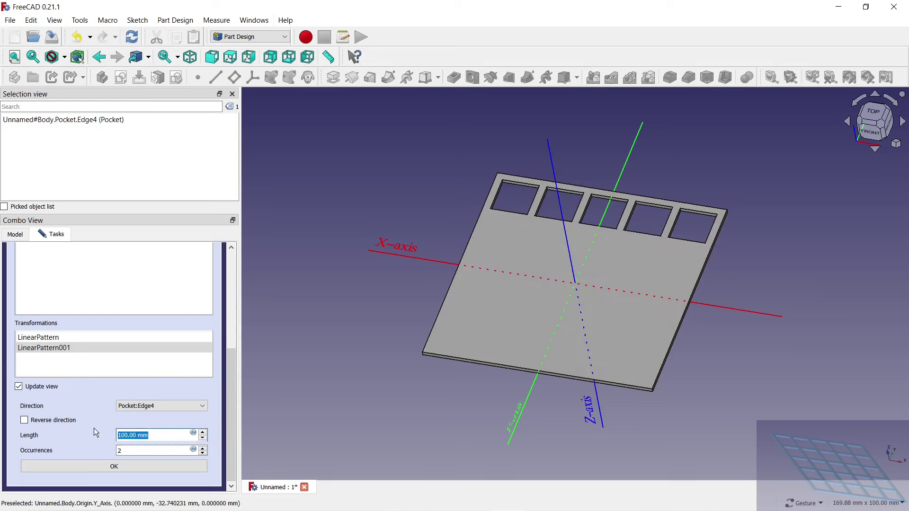
# Give the second pattern 48 mm length, 5 occurrences and reversed direction
pyautogui.write('48')
pyautogui.click(203, 448)
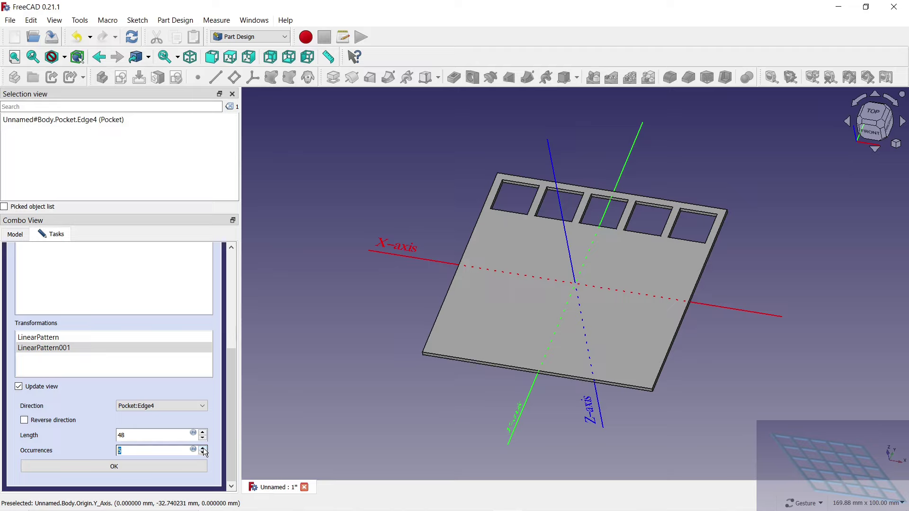
pyautogui.click(24, 421)
pyautogui.click(85, 465)
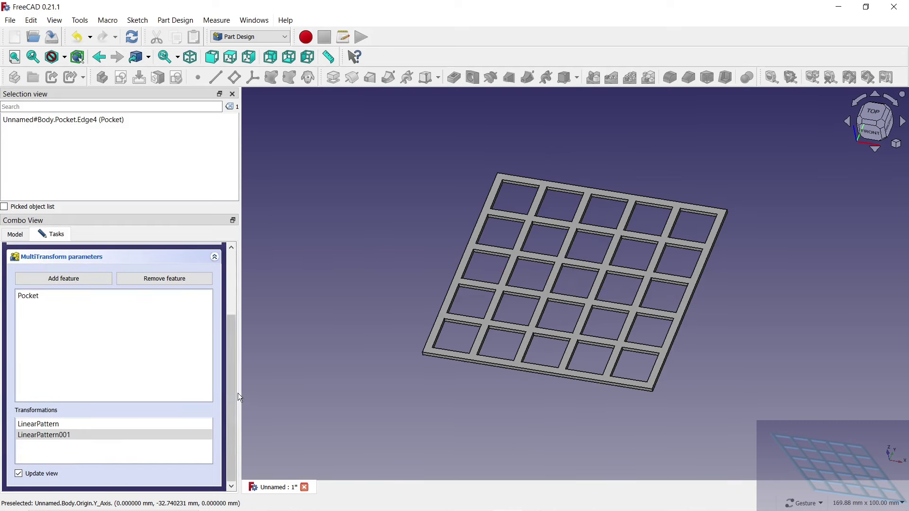
pyautogui.moveTo(238, 393); pyautogui.dragTo(247, 290)
# Finish the MultiTransform and set the Body's display mode to Shaded
pyautogui.click(84, 257)
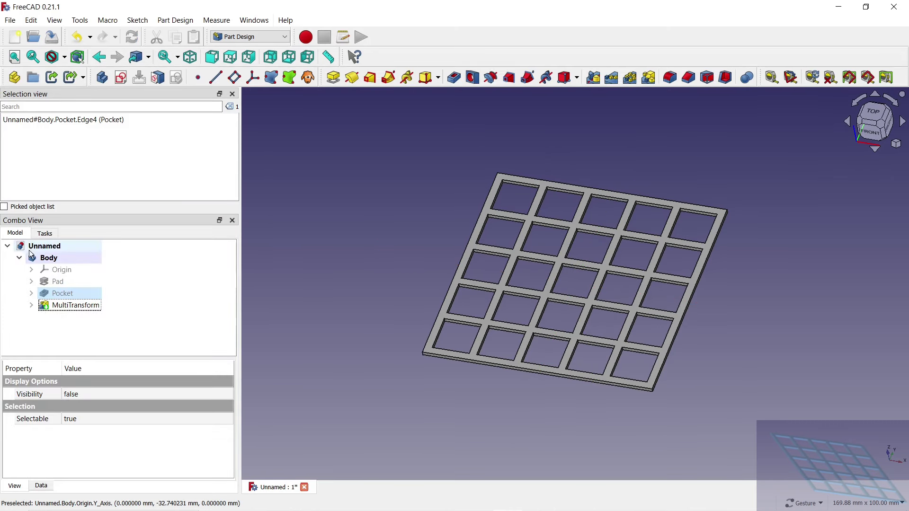
pyautogui.rightClick(43, 258)
pyautogui.click(82, 299)
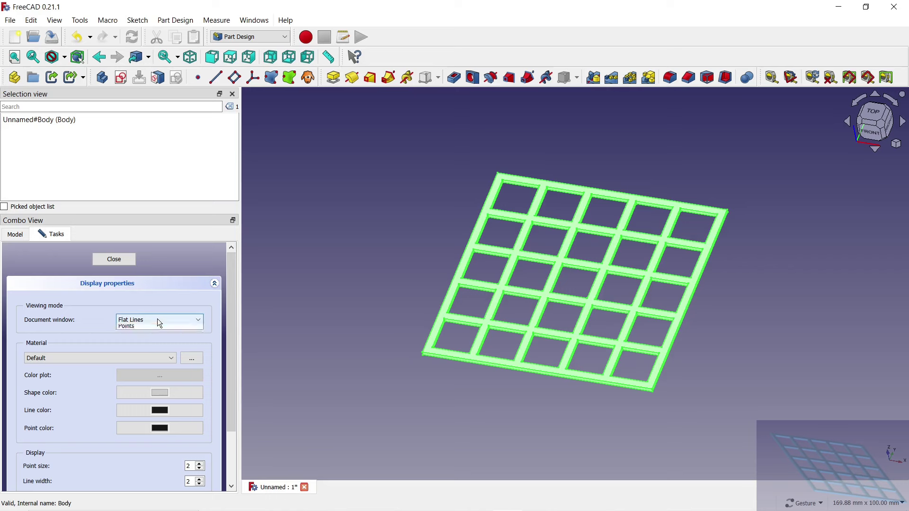
pyautogui.click(157, 319)
pyautogui.click(144, 334)
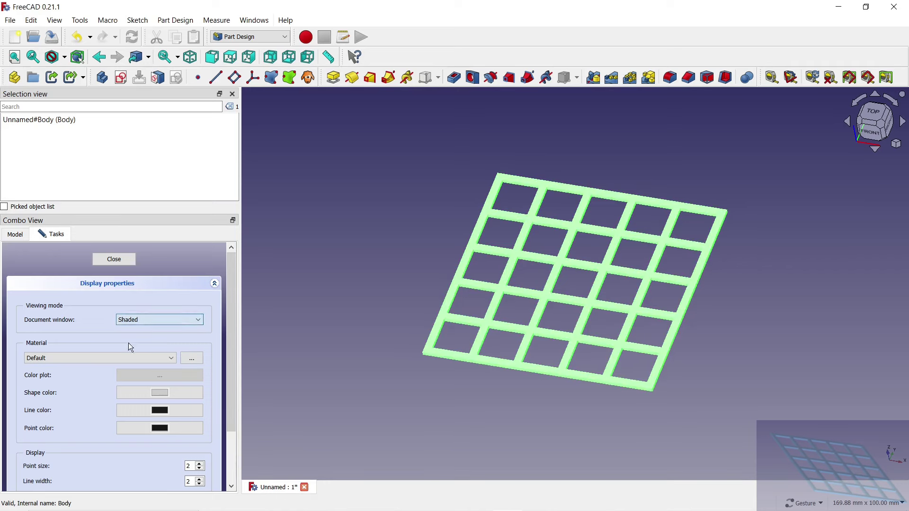
# Set the Body's shape colour to light blue #55aaff
pyautogui.click(95, 359)
pyautogui.click(167, 392)
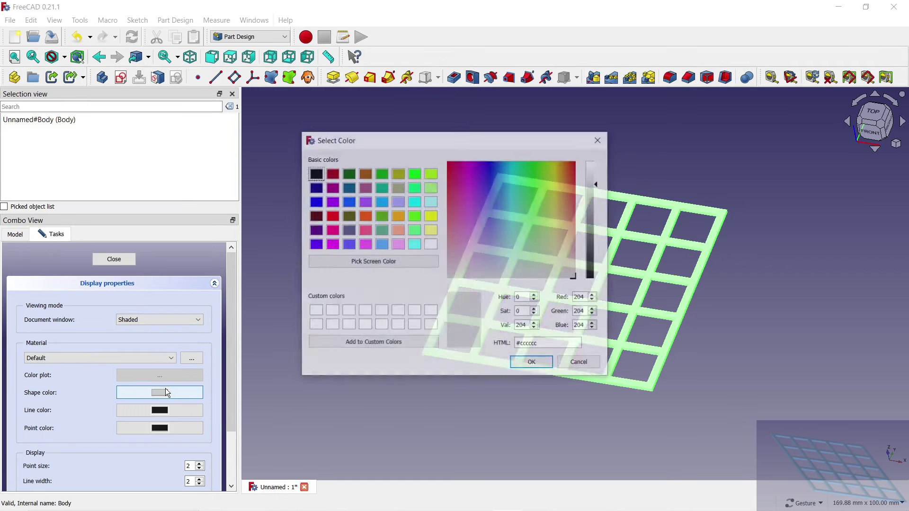
pyautogui.click(382, 244)
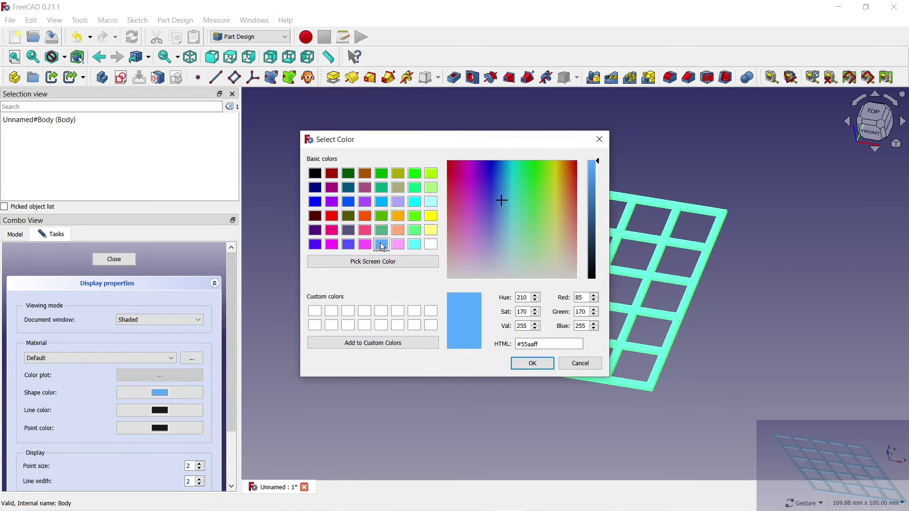
pyautogui.click(533, 363)
pyautogui.click(113, 259)
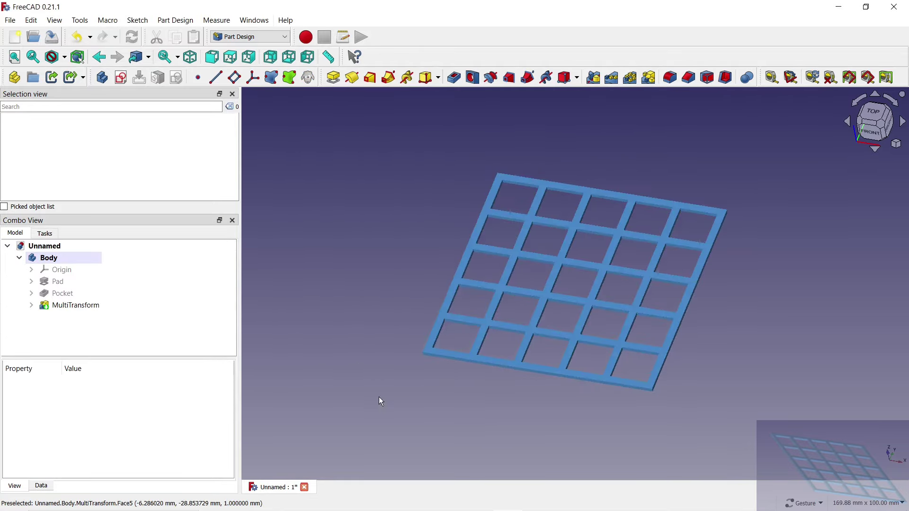
pyautogui.moveTo(378, 397)
pyautogui.mouseDown()
pyautogui.moveTo(697, 374)
pyautogui.moveTo(595, 331)
pyautogui.moveTo(663, 374)
pyautogui.mouseUp()
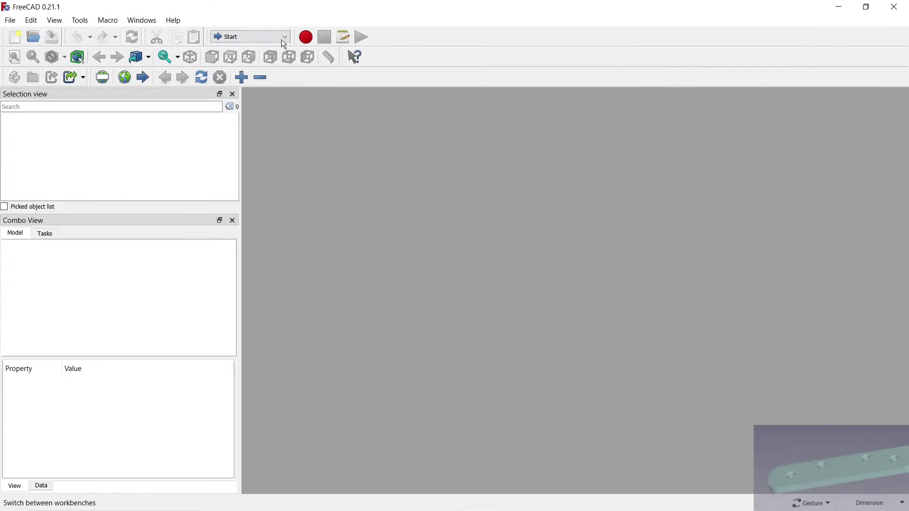
# Switch to Part Design, create a new body and start a sketch on the XY plane
pyautogui.click(284, 38)
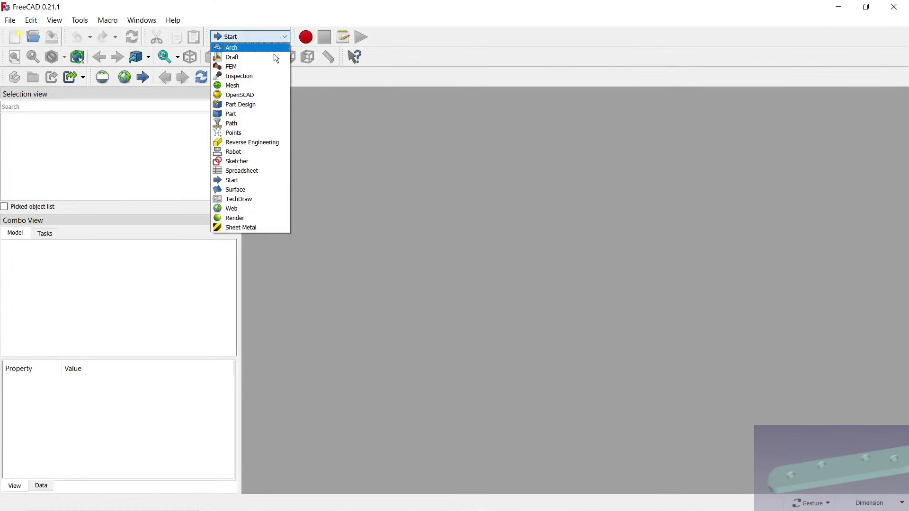
pyautogui.click(255, 95)
pyautogui.click(15, 37)
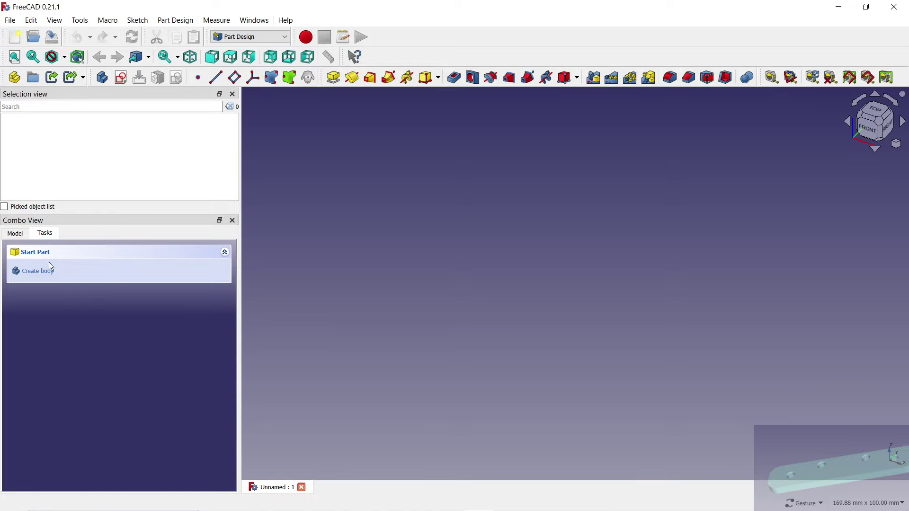
pyautogui.click(44, 269)
pyautogui.click(41, 307)
pyautogui.click(87, 259)
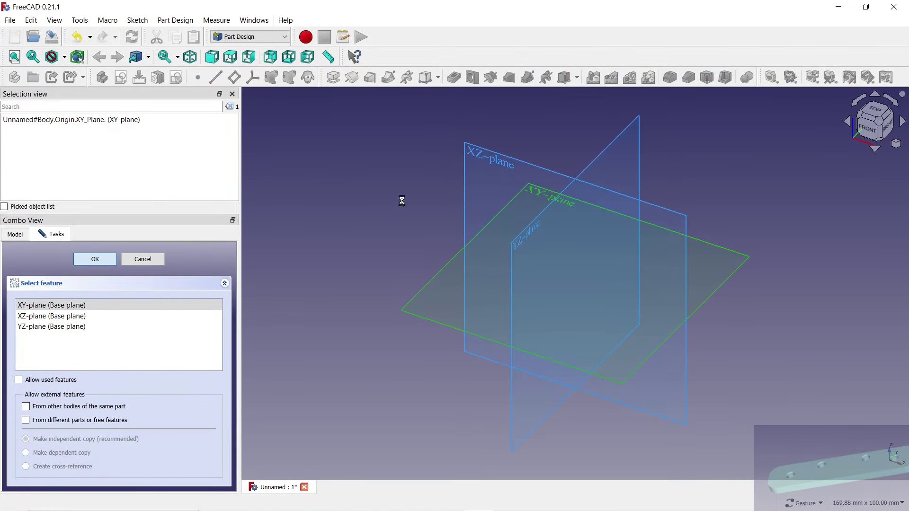
# Draw a centred rectangle on the origin, 100 mm wide and 20 mm tall
pyautogui.click(714, 57)
pyautogui.click(730, 87)
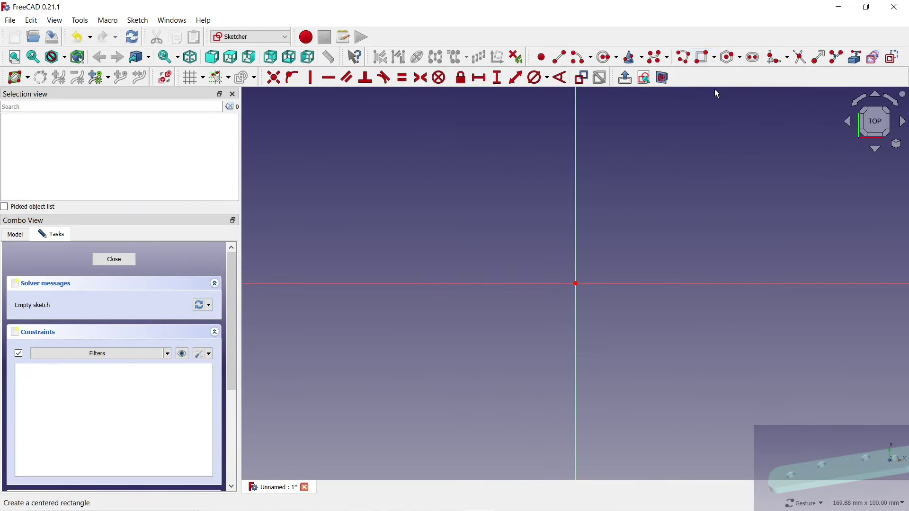
pyautogui.click(576, 283)
pyautogui.click(391, 224)
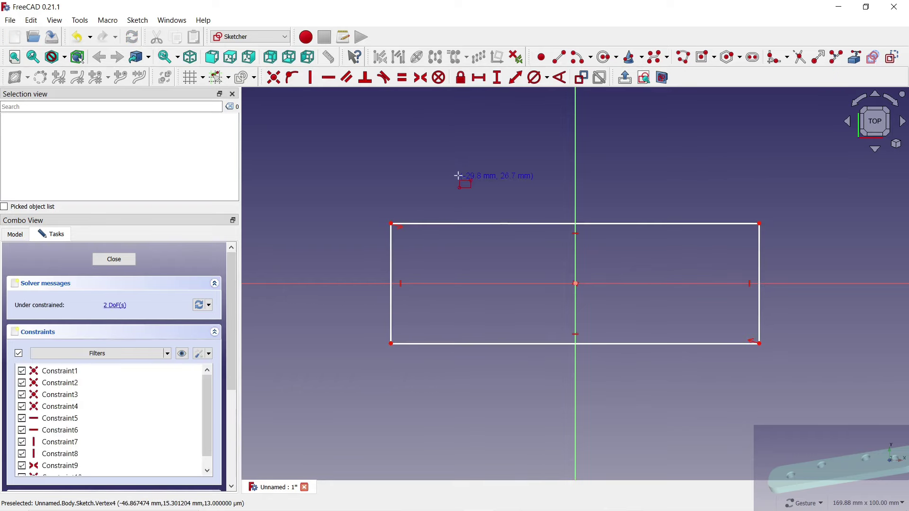
pyautogui.click(479, 78)
pyautogui.click(473, 223)
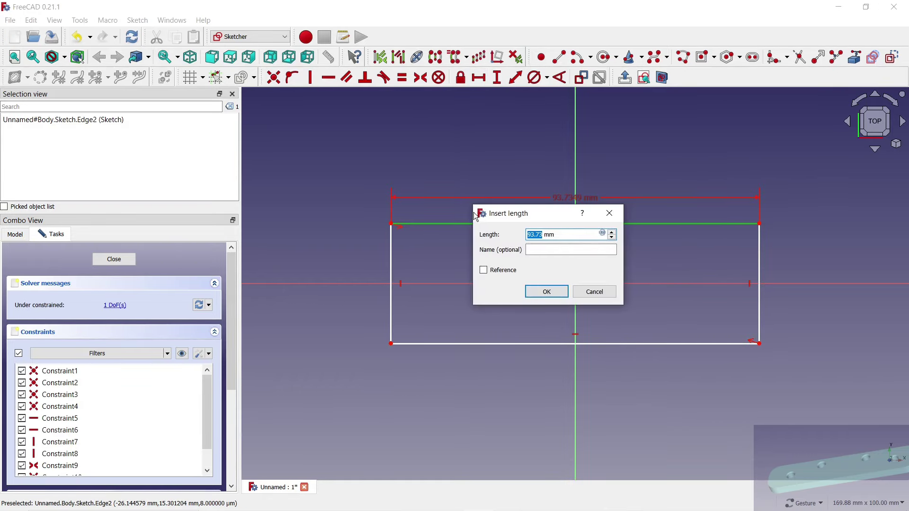
pyautogui.write('00')
pyautogui.click(547, 292)
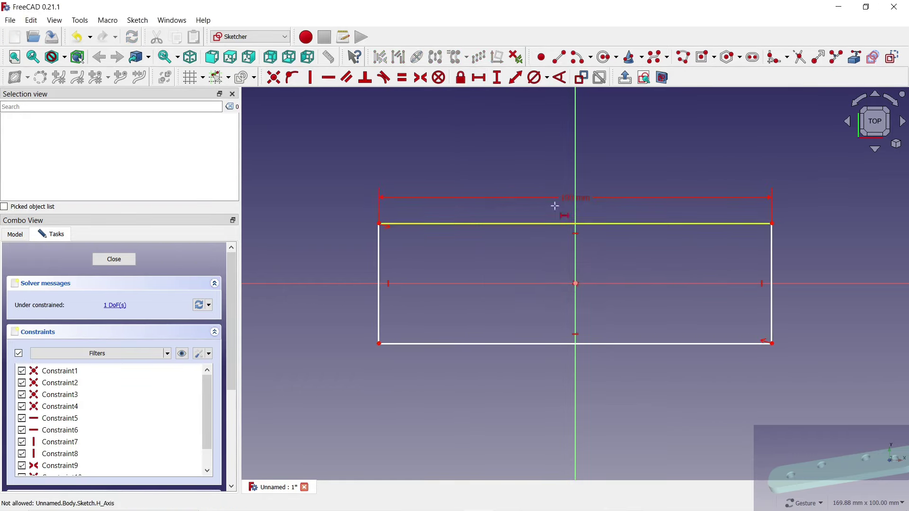
pyautogui.click(379, 255)
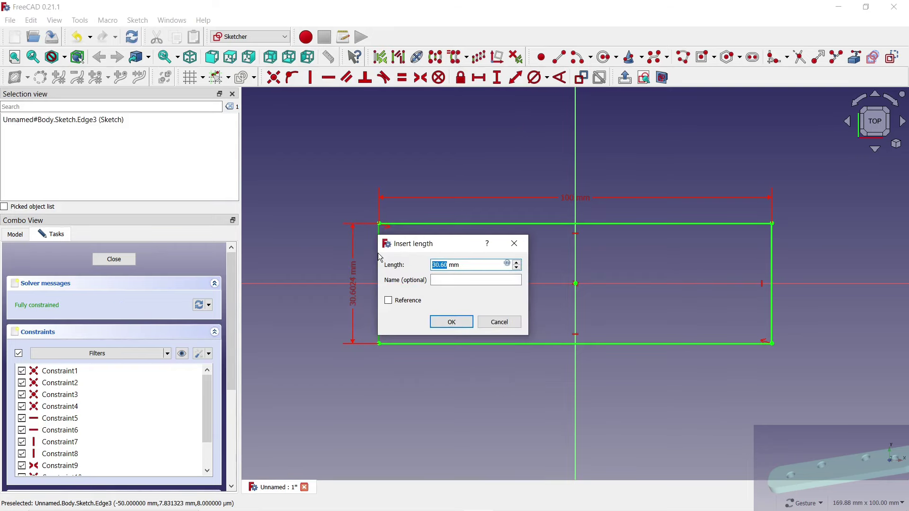
pyautogui.click(452, 322)
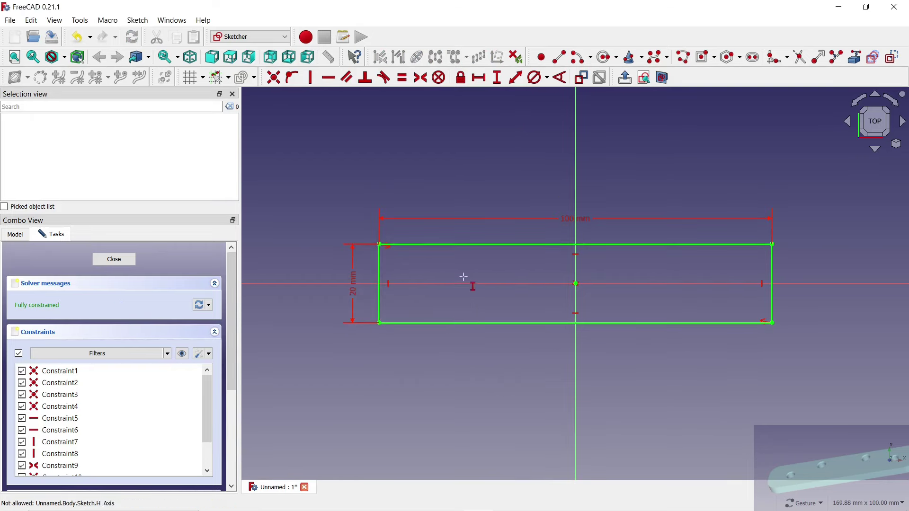
# Draw four circles scattered inside the rectangle
pyautogui.click(604, 57)
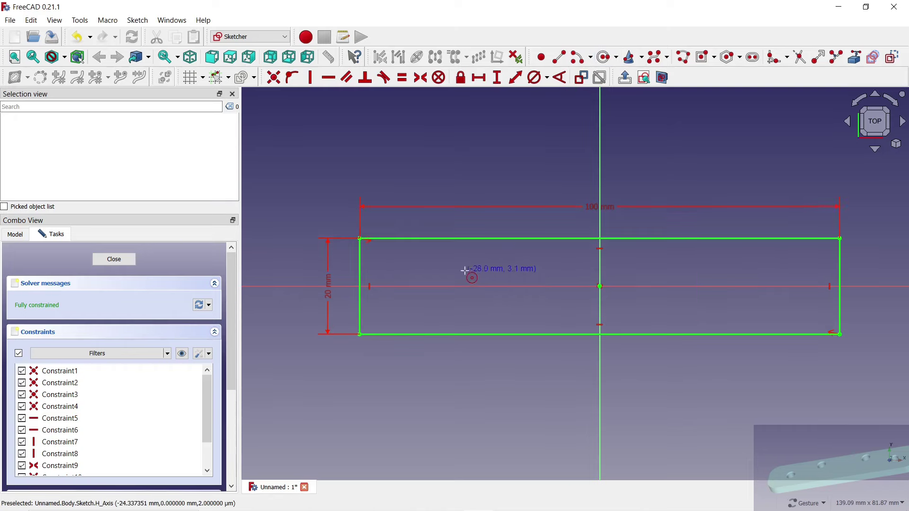
pyautogui.scroll(1, 467, 273)
pyautogui.click(413, 263)
pyautogui.click(424, 266)
pyautogui.click(494, 305)
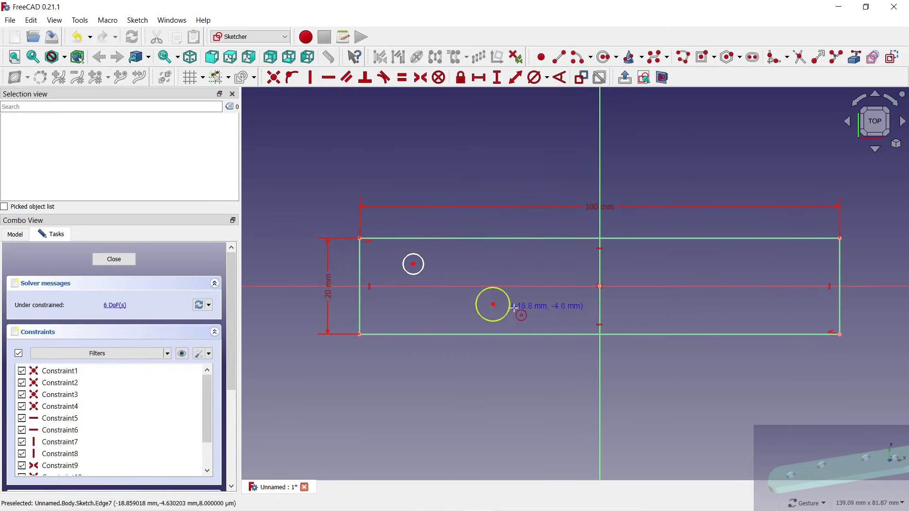
pyautogui.click(635, 314)
pyautogui.click(656, 316)
pyautogui.click(706, 262)
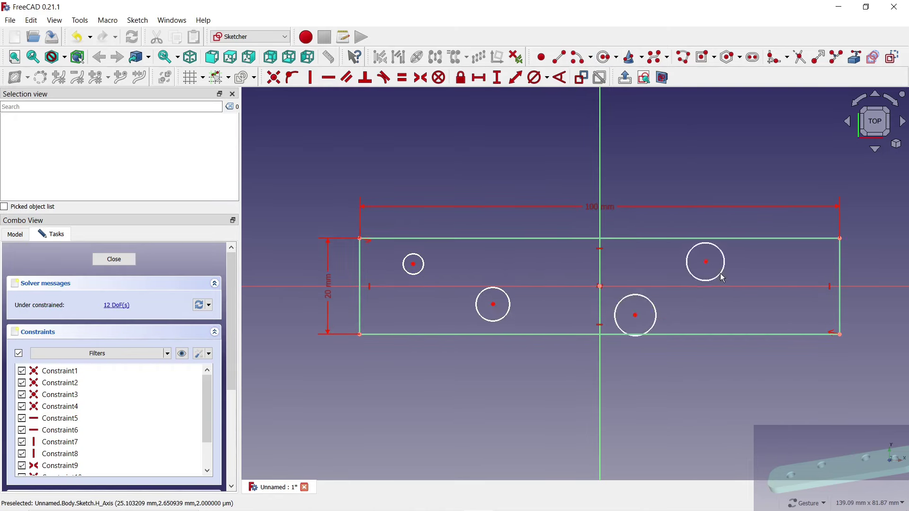
# Make the four circles equal with a 5 mm diameter
pyautogui.click(687, 269)
pyautogui.click(630, 295)
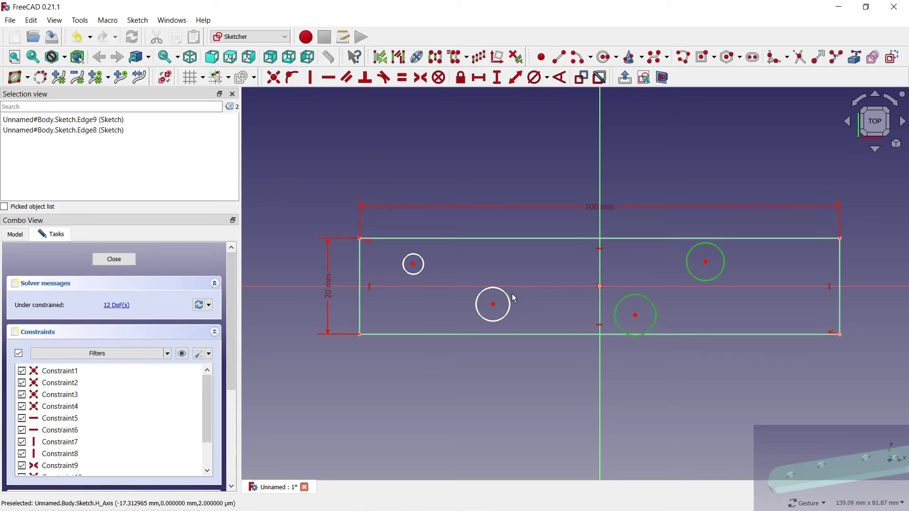
pyautogui.click(511, 301)
pyautogui.click(424, 263)
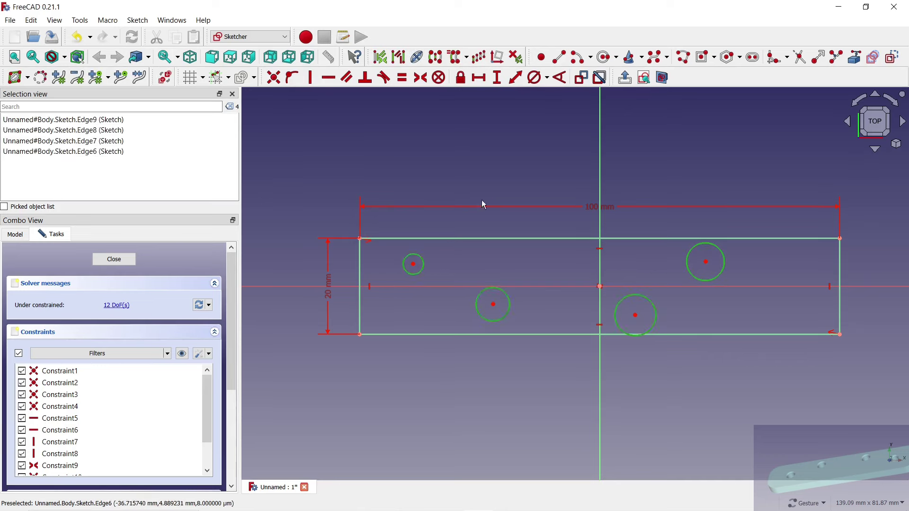
pyautogui.click(535, 77)
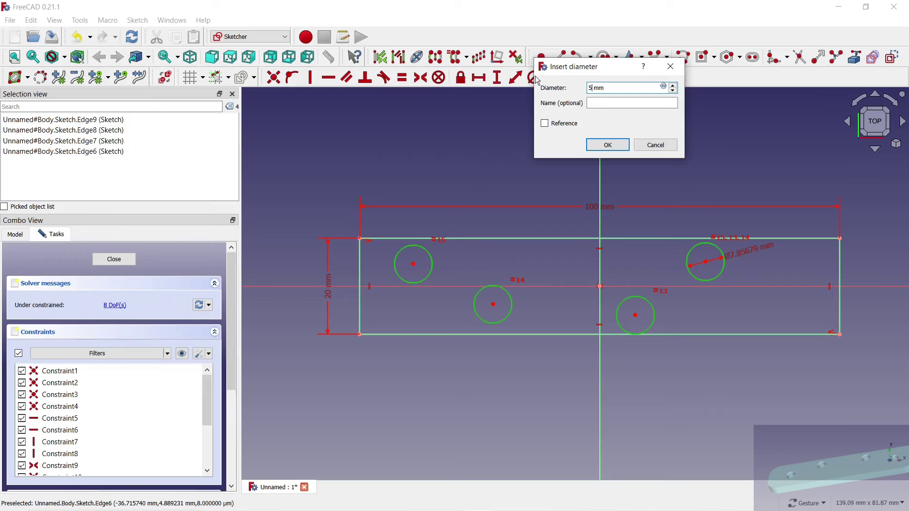
pyautogui.click(611, 150)
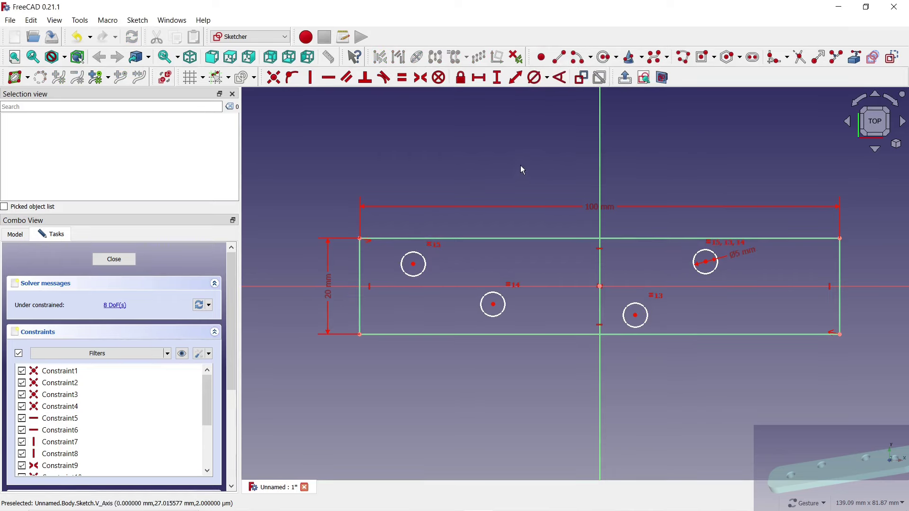
pyautogui.rightClick(459, 260)
pyautogui.rightClick(429, 268)
# Make the upper and lower circle pairs symmetric about the vertical axis
pyautogui.click(415, 266)
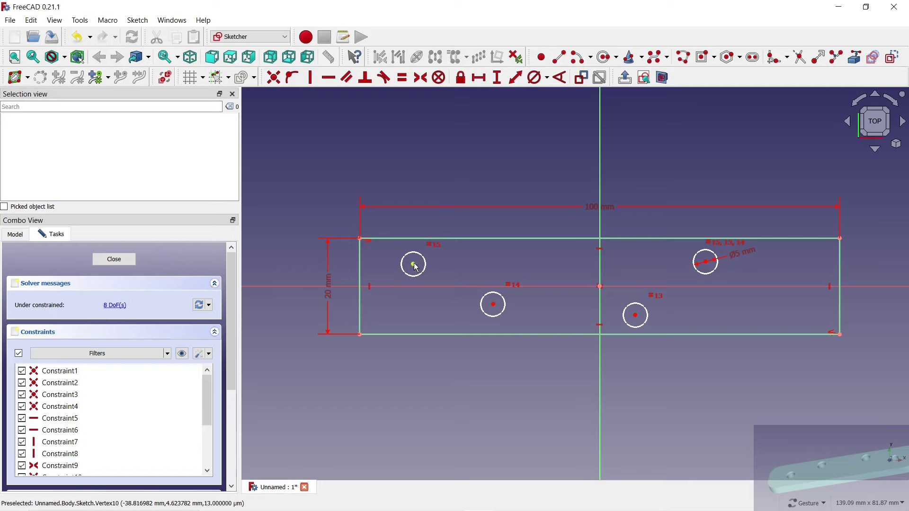
pyautogui.click(414, 264)
pyautogui.click(708, 263)
pyautogui.click(601, 268)
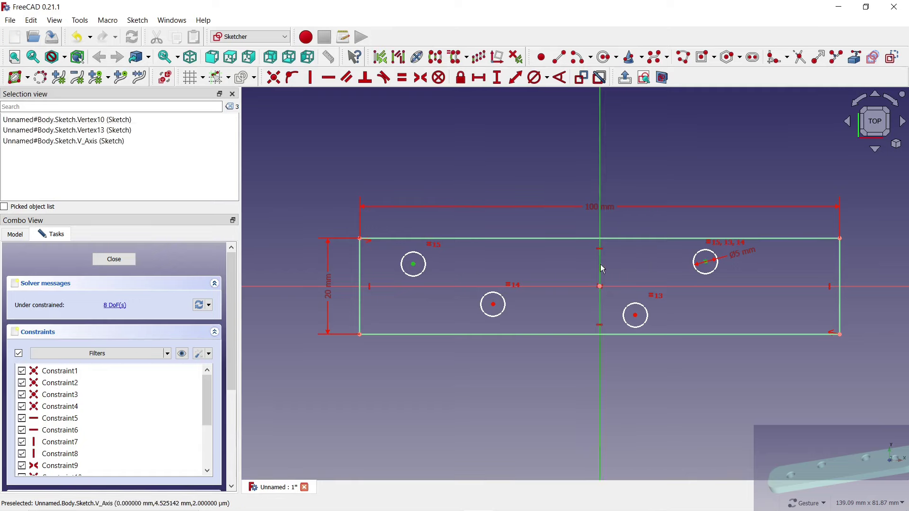
pyautogui.click(421, 78)
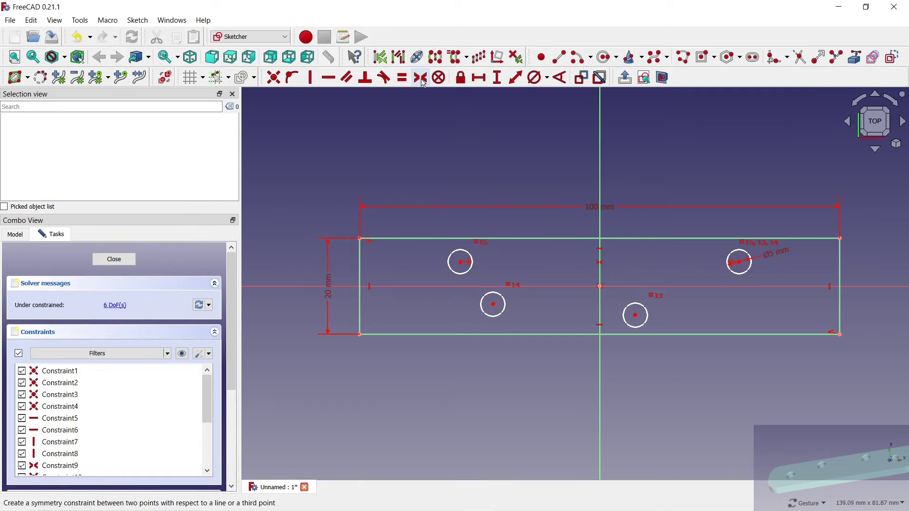
pyautogui.click(493, 305)
pyautogui.click(636, 315)
pyautogui.click(601, 308)
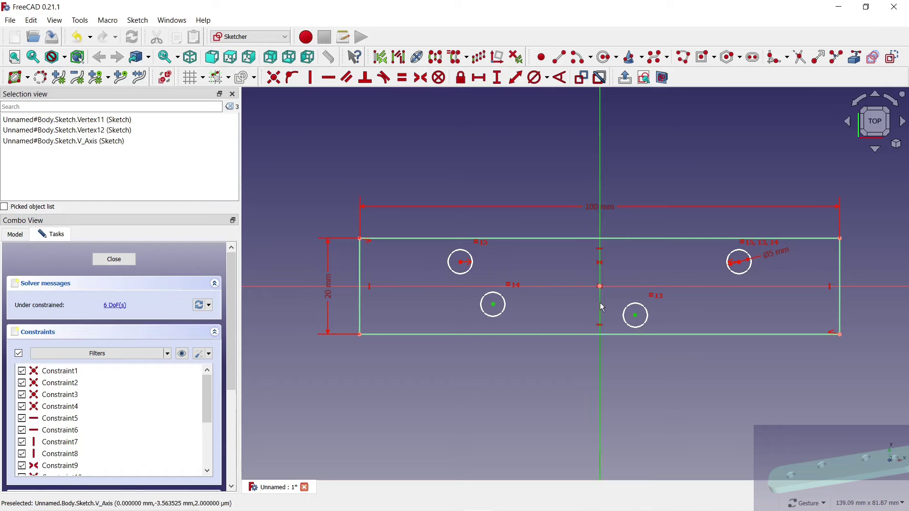
pyautogui.click(421, 77)
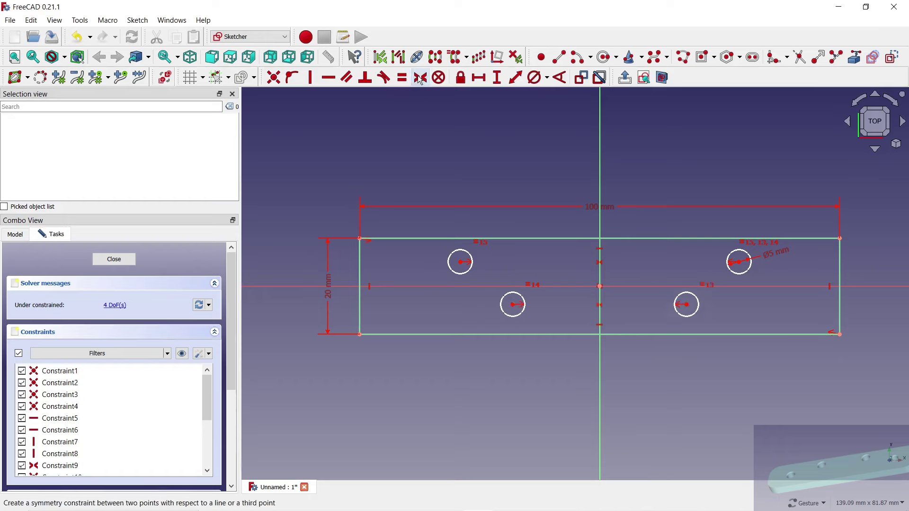
# Rearrange the holes and place the outer hole centres on the horizontal axis
pyautogui.moveTo(457, 269); pyautogui.dragTo(456, 264)
pyautogui.moveTo(515, 306); pyautogui.dragTo(522, 309)
pyautogui.click(454, 263)
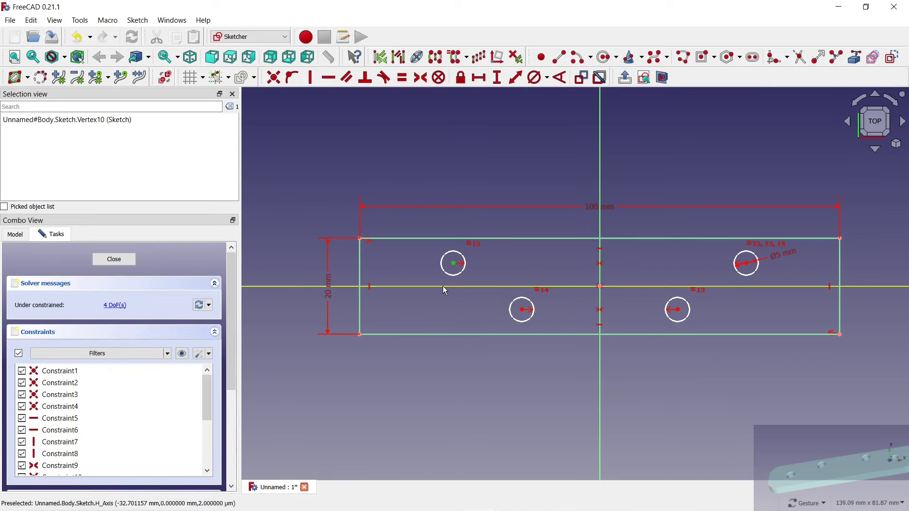
pyautogui.click(445, 289)
pyautogui.click(293, 78)
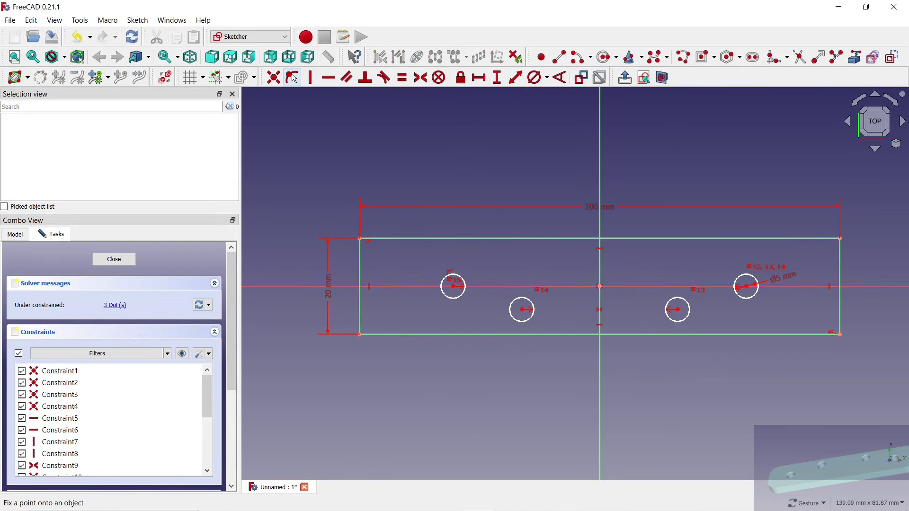
# Dimension the first hole 15 mm from the left edge and the next hole 20 mm further
pyautogui.click(360, 238)
pyautogui.click(453, 287)
pyautogui.write('l')
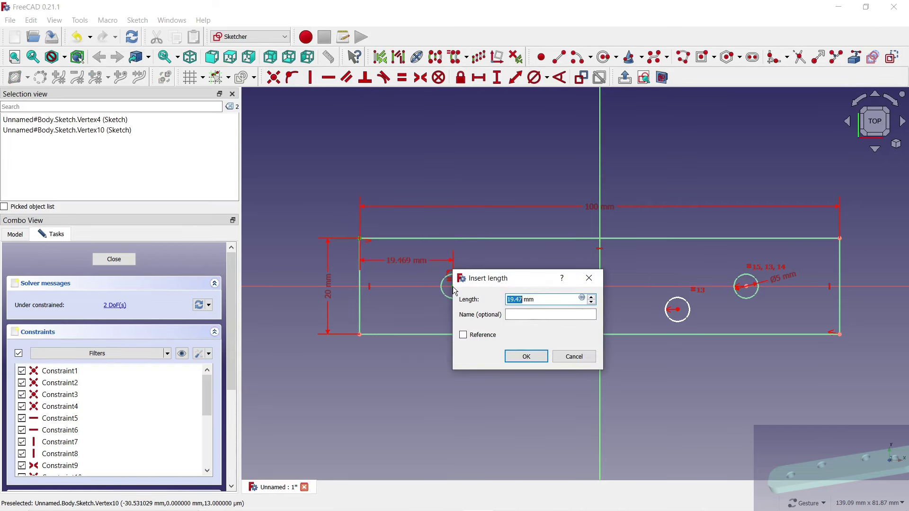
pyautogui.write('5')
pyautogui.click(521, 357)
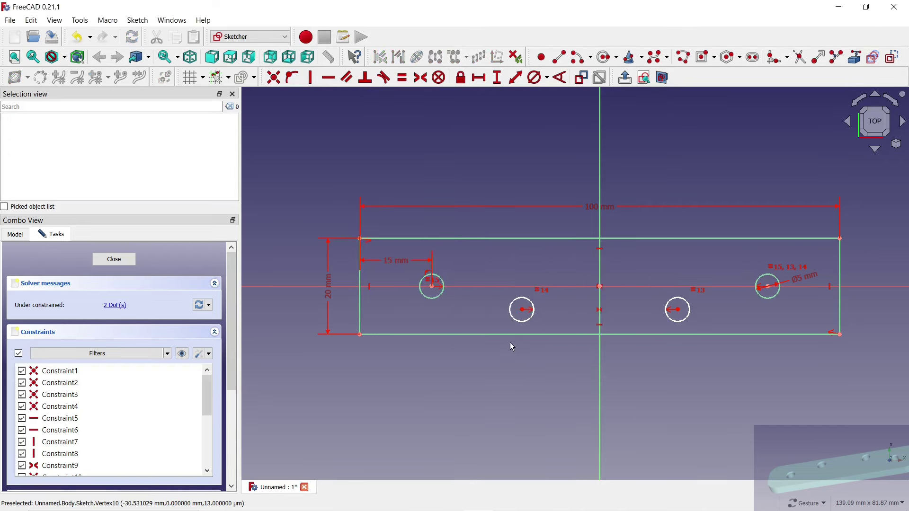
pyautogui.click(432, 286)
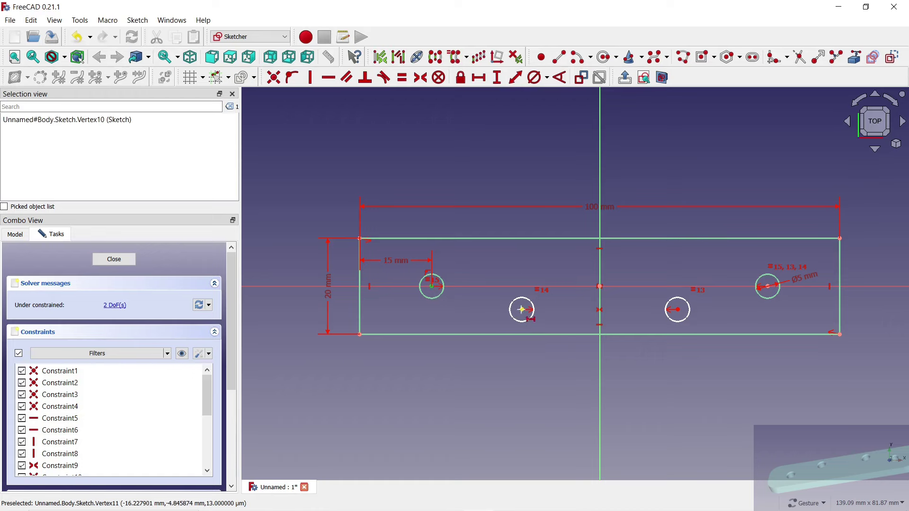
pyautogui.click(522, 310)
pyautogui.write('l')
pyautogui.write('20')
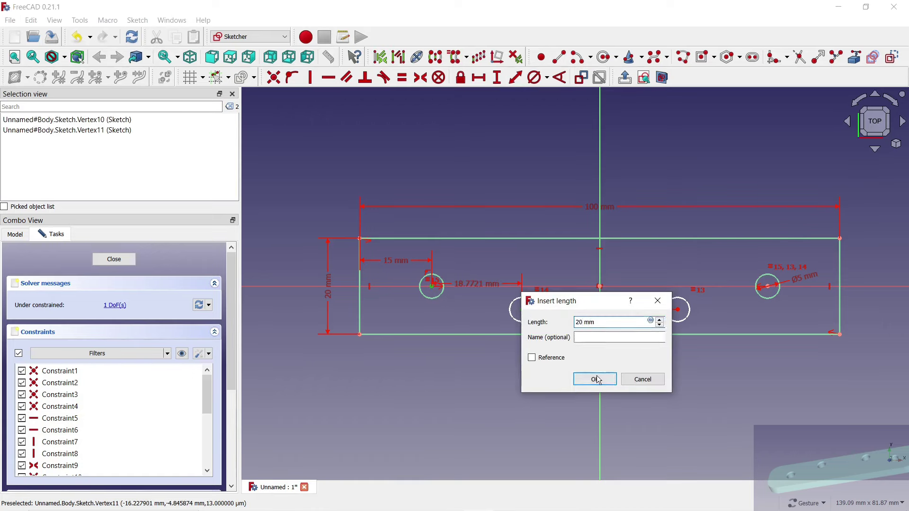
pyautogui.click(595, 379)
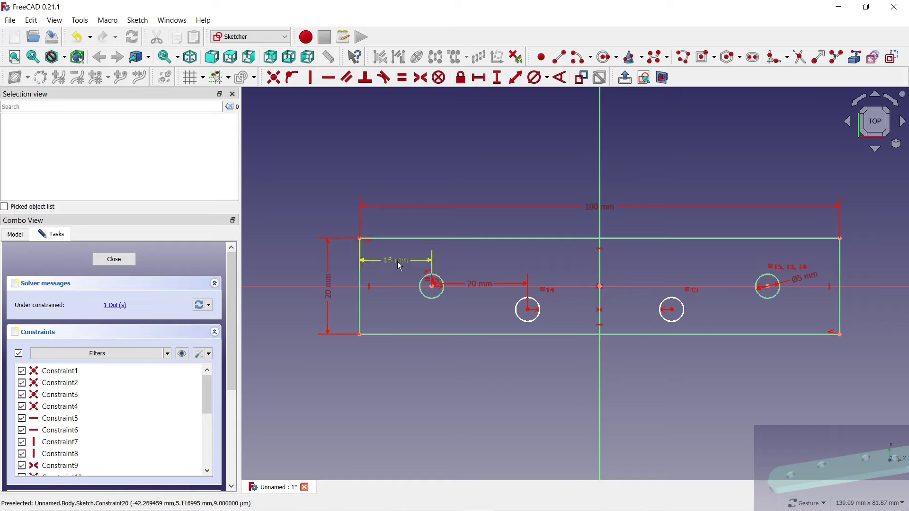
# Raise the middle holes and fix them 5 mm above the centre line
pyautogui.moveTo(482, 285); pyautogui.dragTo(478, 229)
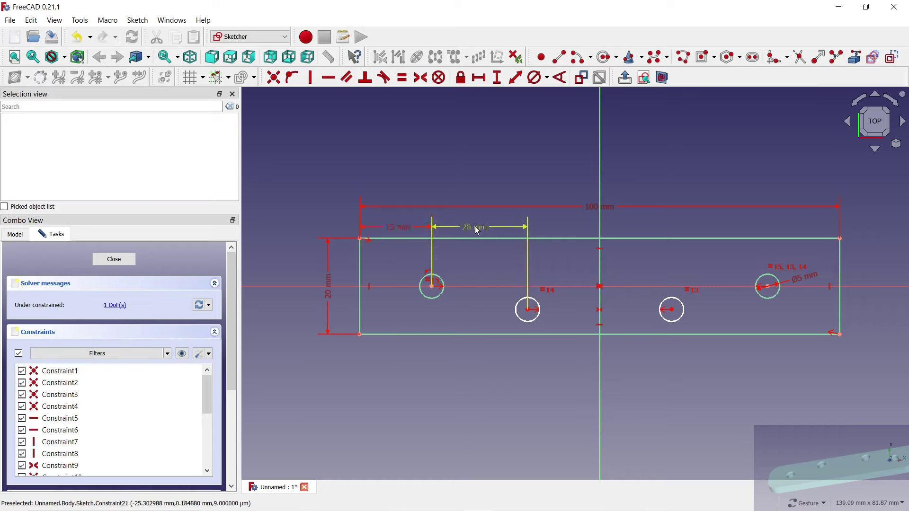
pyautogui.moveTo(530, 312); pyautogui.dragTo(529, 263)
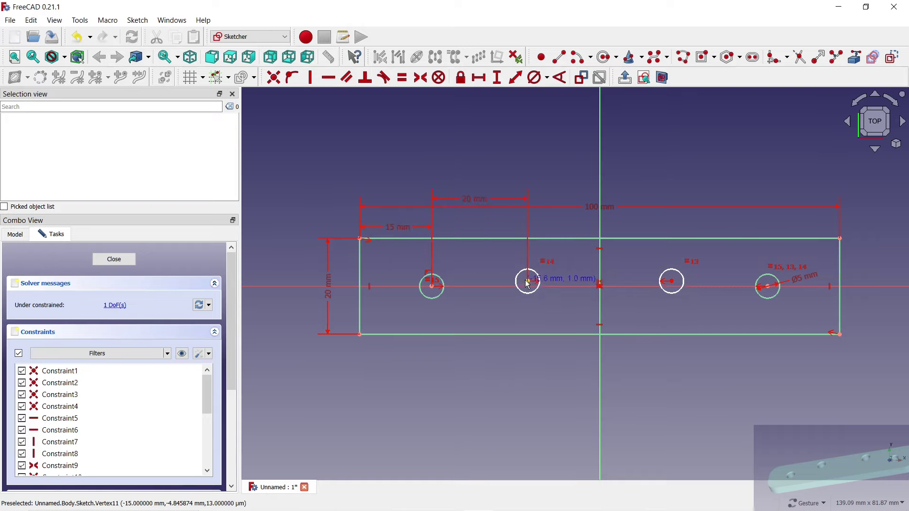
pyautogui.click(499, 79)
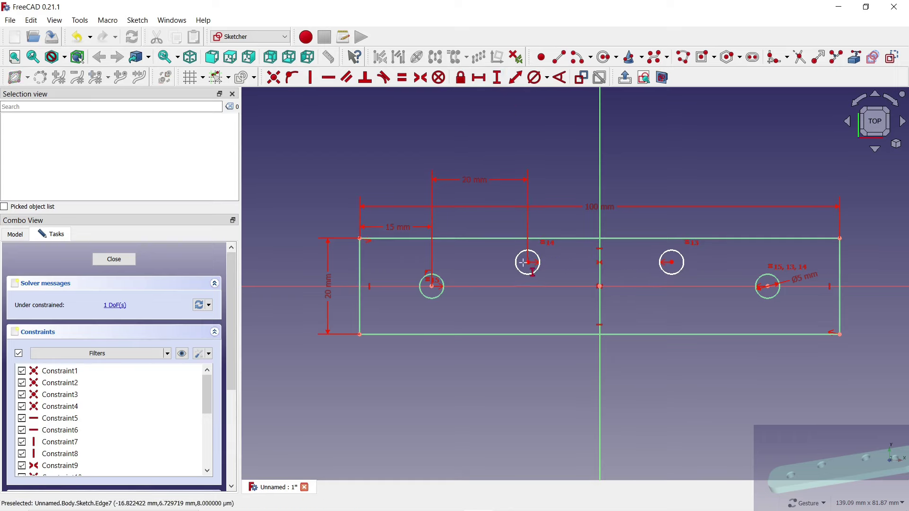
pyautogui.click(528, 262)
pyautogui.click(601, 287)
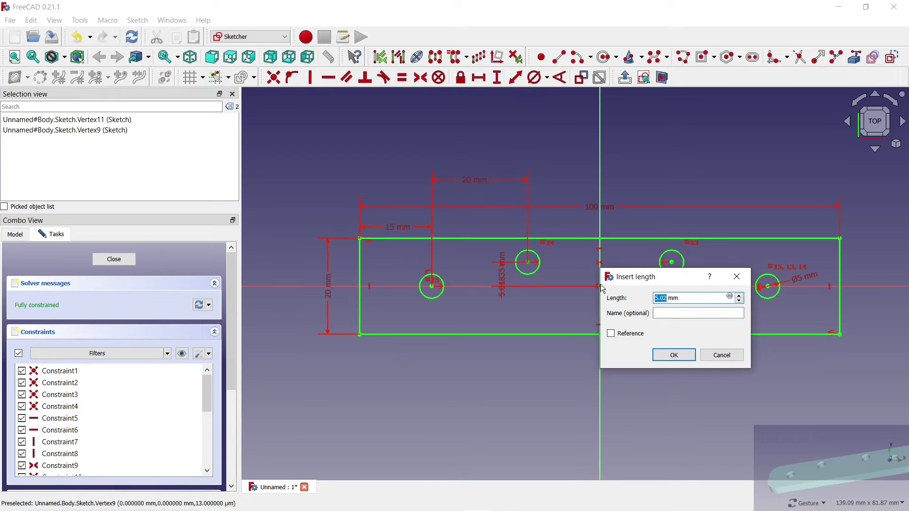
pyautogui.click(675, 355)
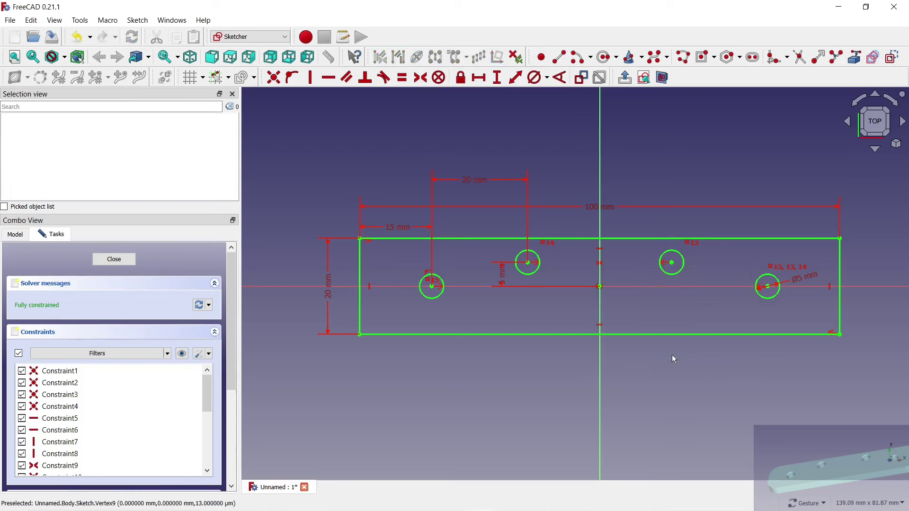
# Close the sketch and pad it 10 mm into a solid bar
pyautogui.click(118, 258)
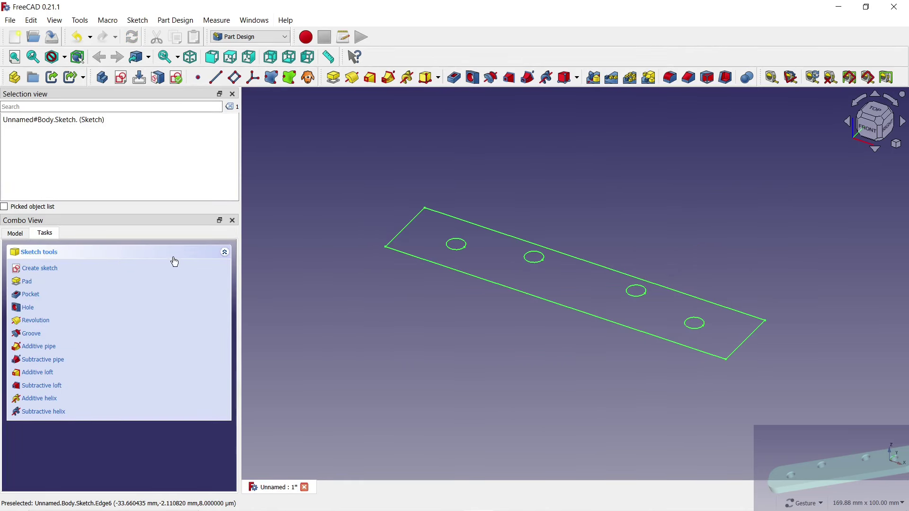
pyautogui.click(334, 78)
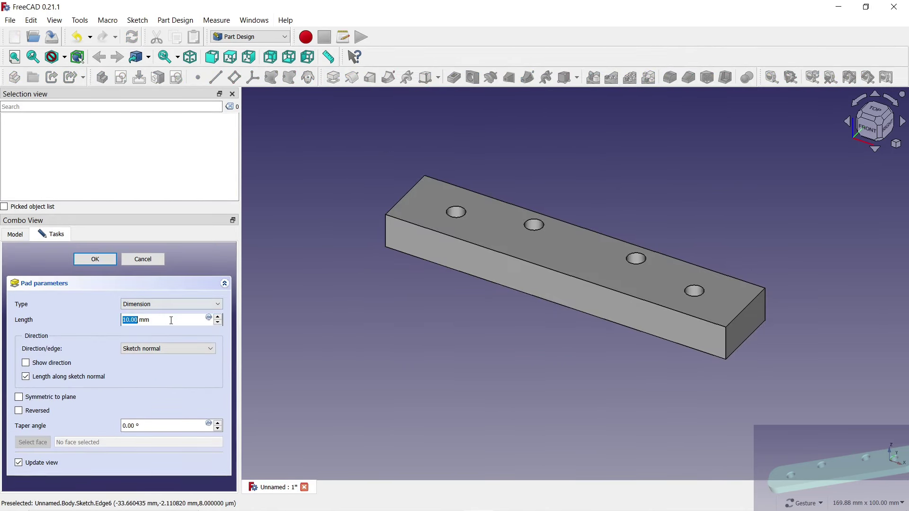
pyautogui.click(105, 262)
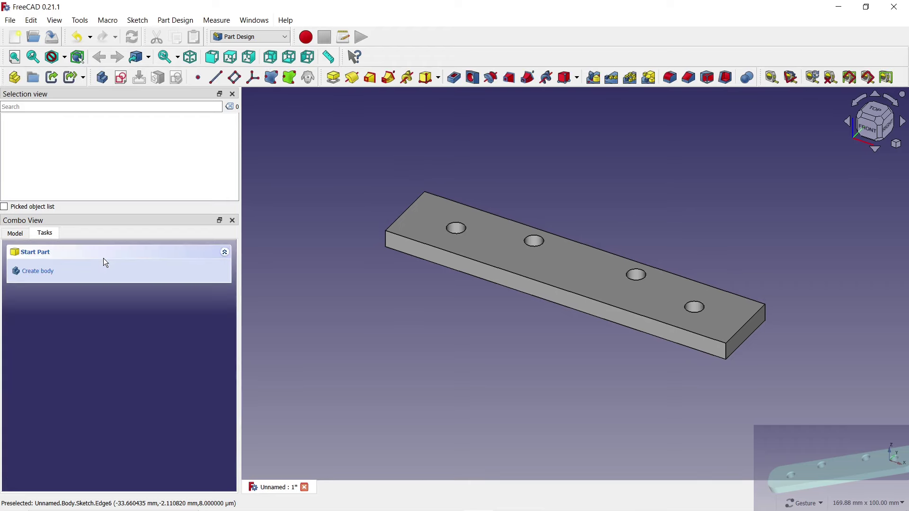
# Select the top edges of the four holes and apply a Chamfer to them
pyautogui.moveTo(363, 281); pyautogui.dragTo(377, 325)
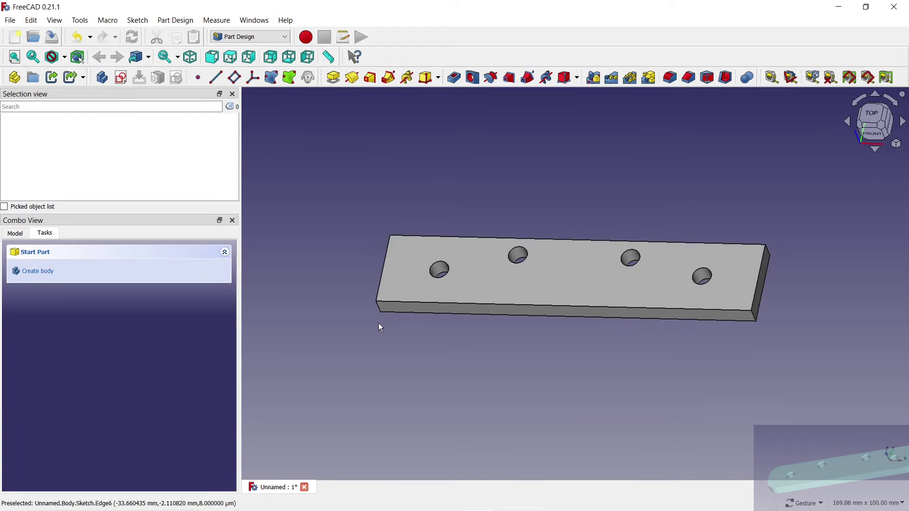
pyautogui.click(438, 269)
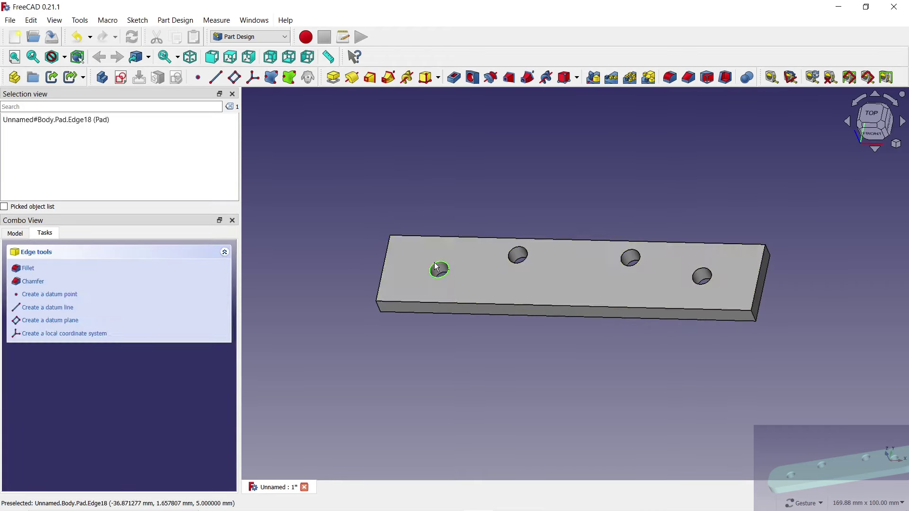
pyautogui.click(518, 254)
pyautogui.click(631, 259)
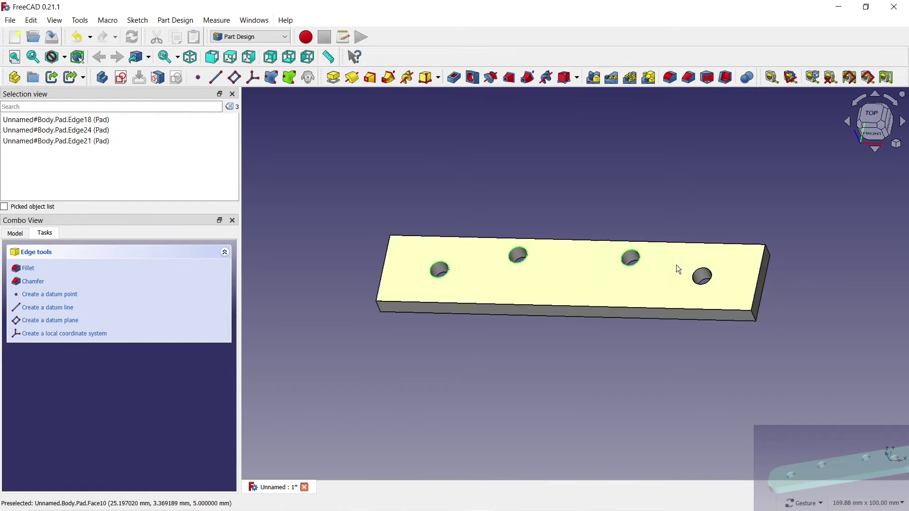
pyautogui.click(704, 274)
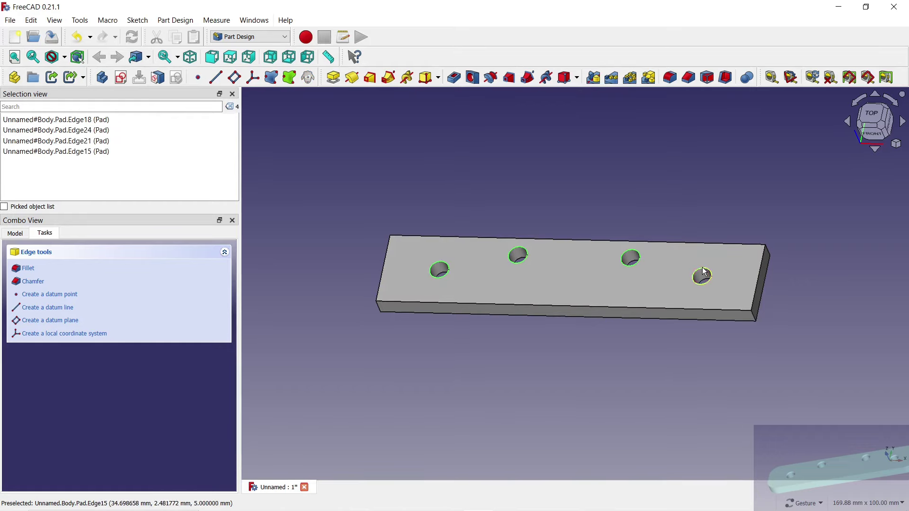
pyautogui.click(688, 78)
pyautogui.write('0.5')
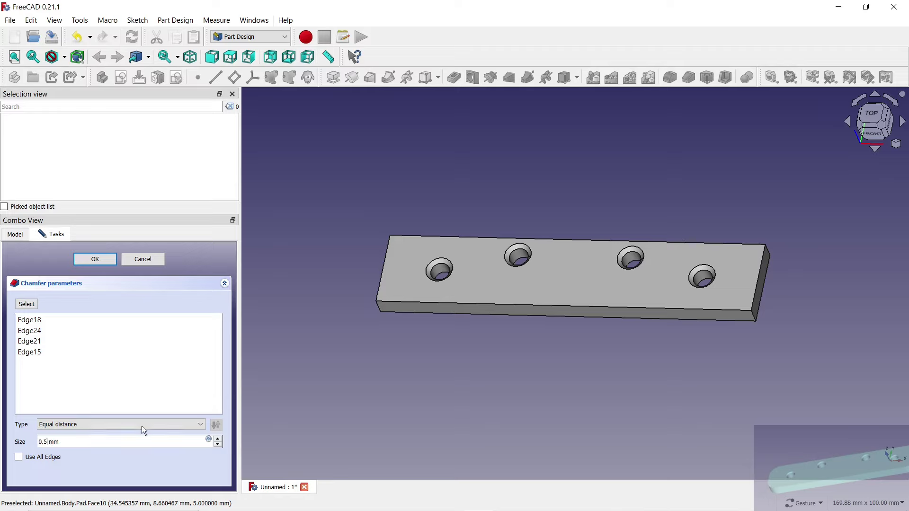
# Accept the 0.5 mm chamfer and select the bar's four vertical corner edges
pyautogui.click(95, 259)
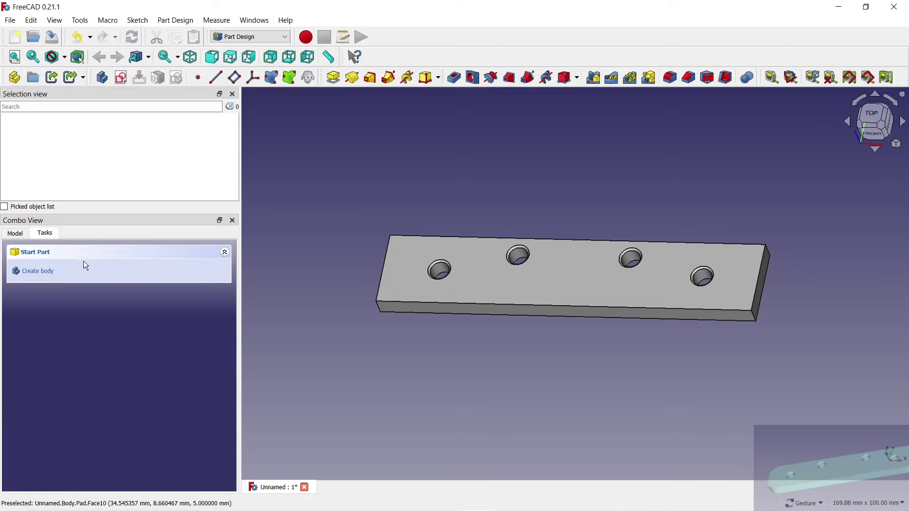
pyautogui.click(754, 314)
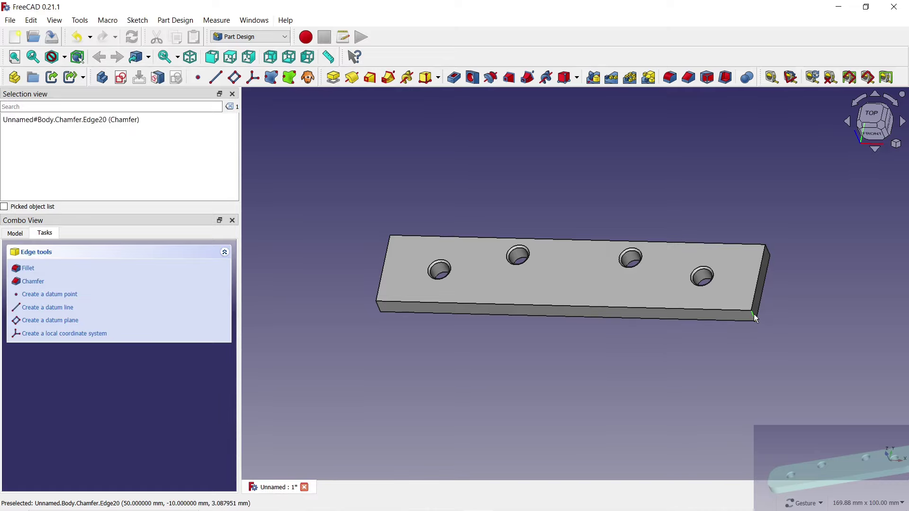
pyautogui.moveTo(796, 296); pyautogui.dragTo(736, 313)
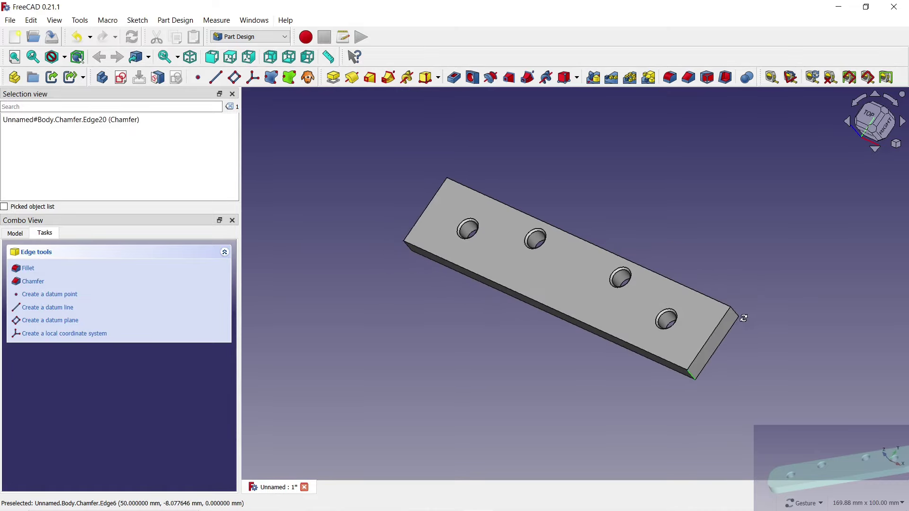
pyautogui.keyDown('ctrl'); pyautogui.click(734, 313); pyautogui.keyUp('ctrl')
pyautogui.moveTo(385, 311)
pyautogui.mouseDown()
pyautogui.moveTo(443, 305)
pyautogui.moveTo(493, 328)
pyautogui.mouseUp()
pyautogui.keyDown('ctrl'); pyautogui.click(435, 256); pyautogui.keyUp('ctrl')
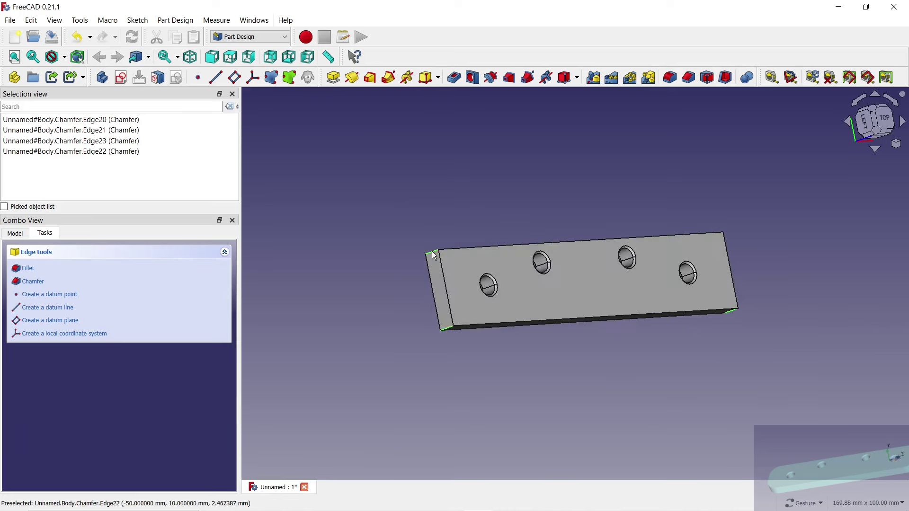
# Fillet the selected corner edges with a 7 mm radius
pyautogui.click(670, 77)
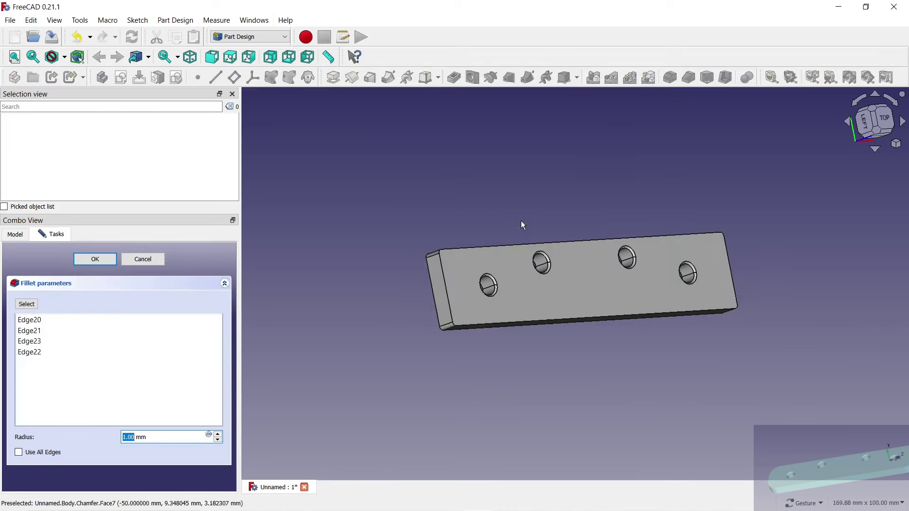
pyautogui.click(219, 435)
pyautogui.click(219, 434)
pyautogui.click(219, 434)
pyautogui.click(219, 434)
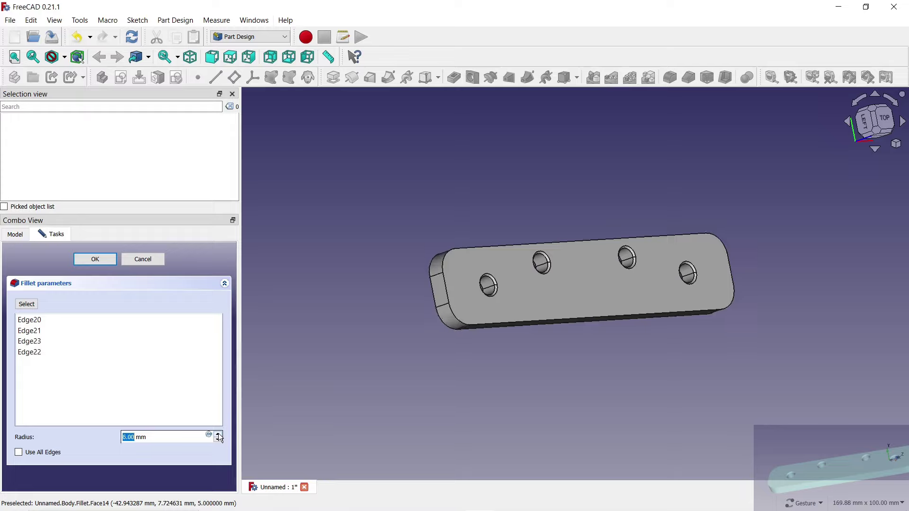
pyautogui.click(219, 434)
pyautogui.moveTo(534, 439)
pyautogui.mouseDown()
pyautogui.moveTo(556, 422)
pyautogui.moveTo(385, 305)
pyautogui.moveTo(304, 339)
pyautogui.moveTo(304, 314)
pyautogui.moveTo(641, 406)
pyautogui.moveTo(646, 373)
pyautogui.mouseUp()
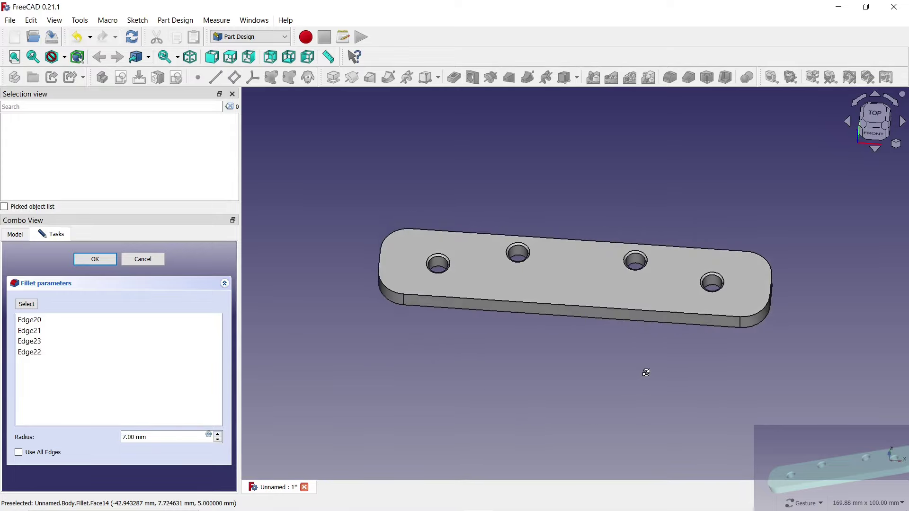
pyautogui.click(96, 260)
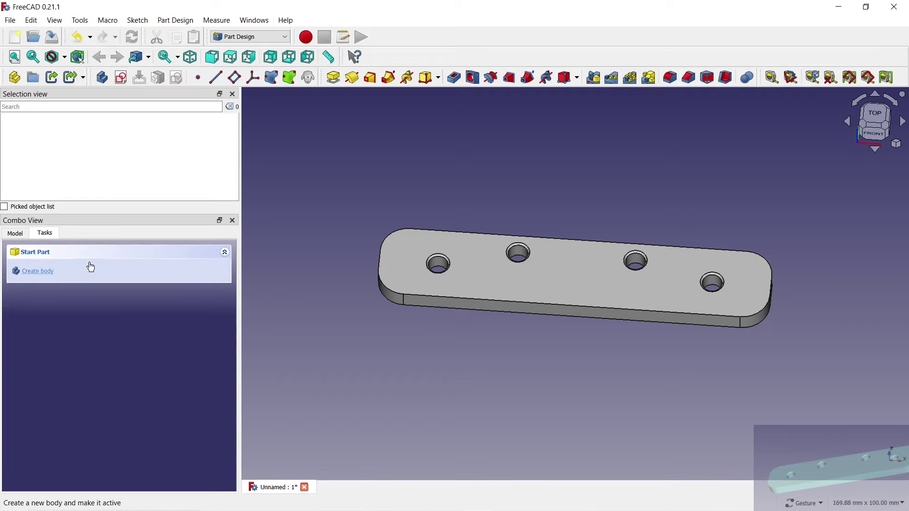
# Set the body's appearance to Shaded display, keeping the default material
pyautogui.click(11, 233)
pyautogui.click(47, 257)
pyautogui.rightClick(47, 258)
pyautogui.click(84, 298)
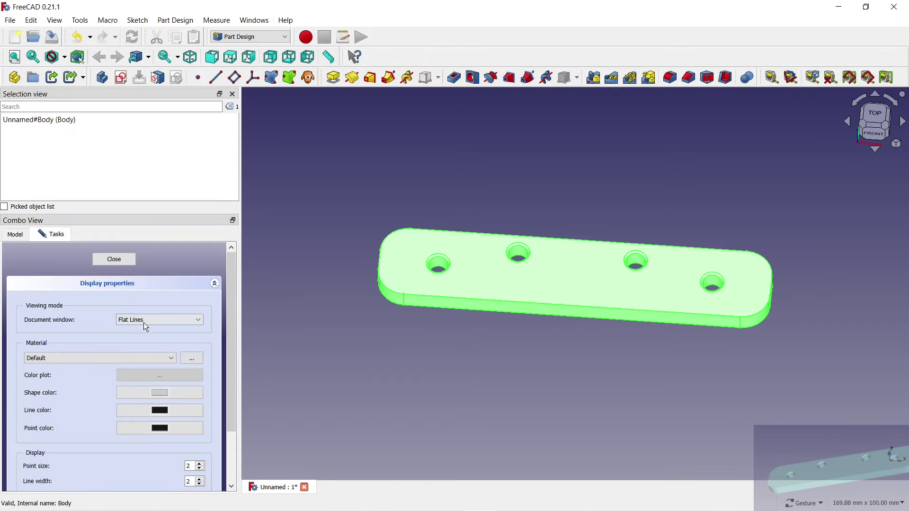
pyautogui.click(143, 322)
pyautogui.click(97, 358)
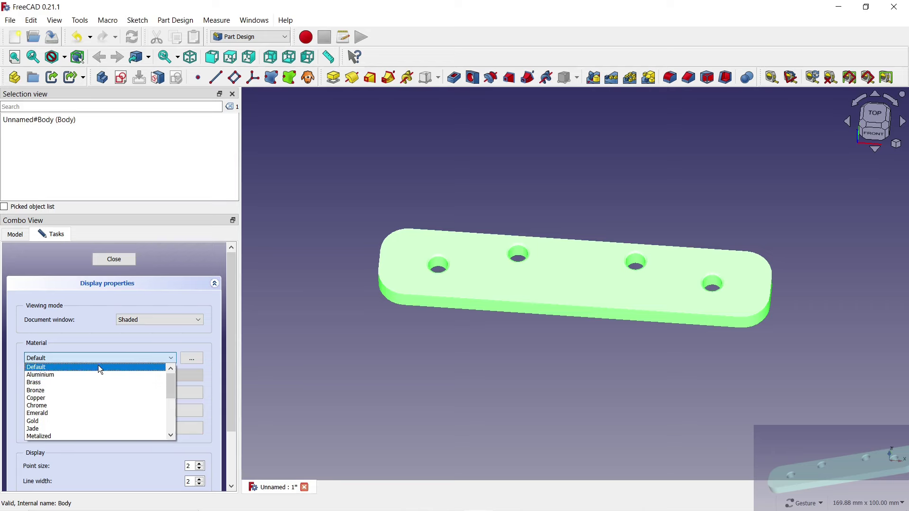
pyautogui.click(148, 350)
# Change the body's shape colour to light cyan and close the appearance settings
pyautogui.click(174, 393)
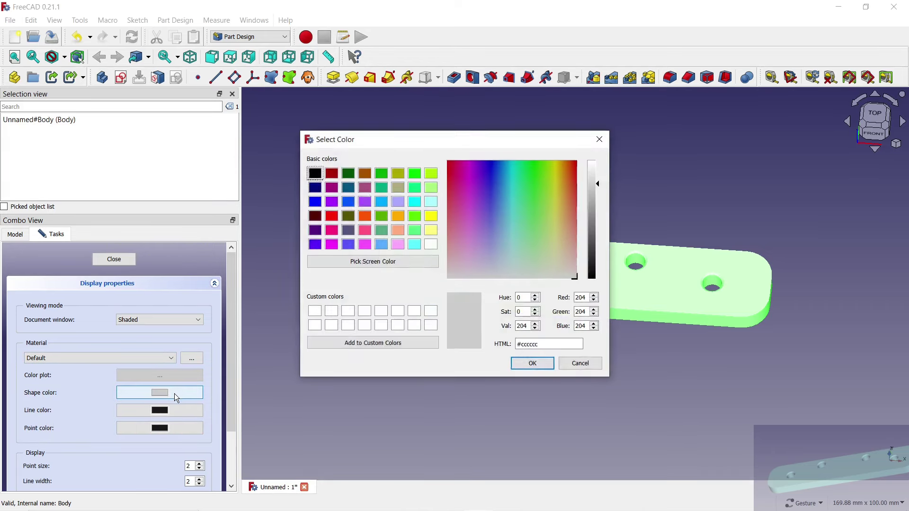
pyautogui.click(431, 202)
pyautogui.click(531, 365)
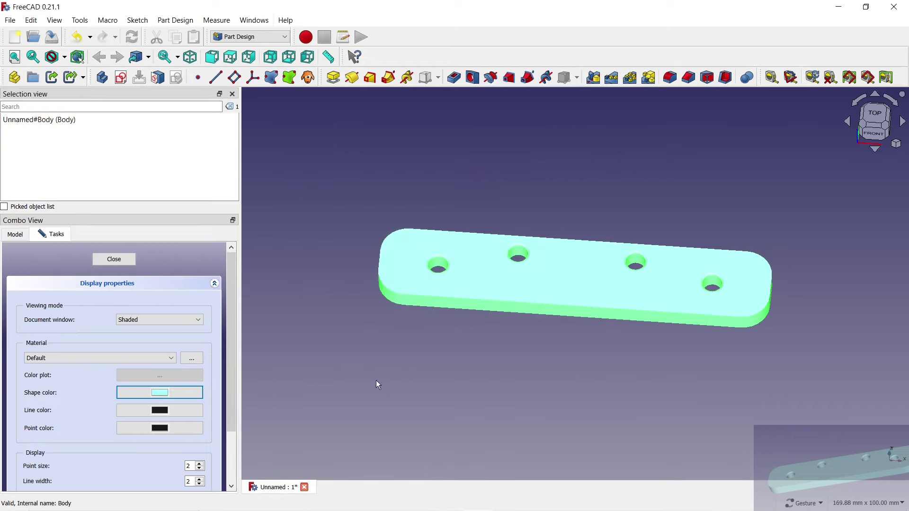
pyautogui.click(109, 262)
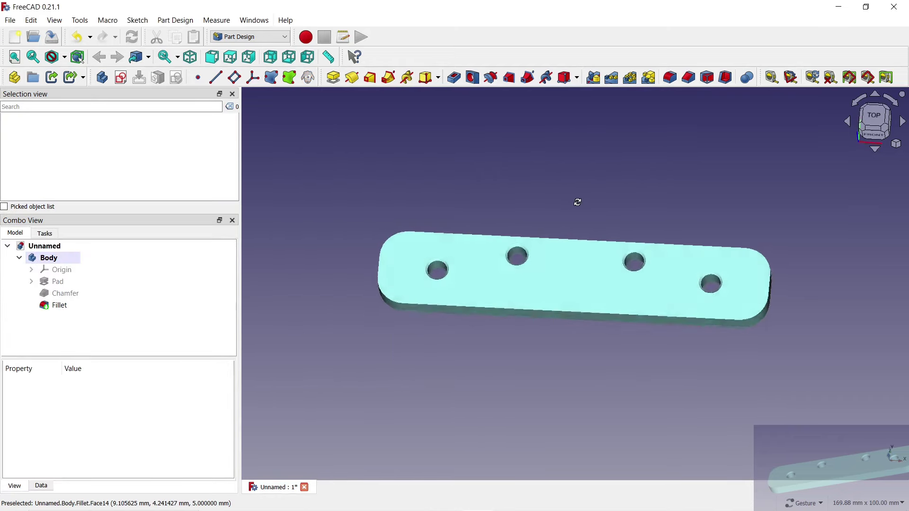
pyautogui.moveTo(706, 353)
pyautogui.mouseDown()
pyautogui.moveTo(647, 321)
pyautogui.moveTo(598, 263)
pyautogui.mouseUp()
# Switch to Part Design, create a new body and start a sketch on the XY plane
pyautogui.scroll(3, 598, 263)
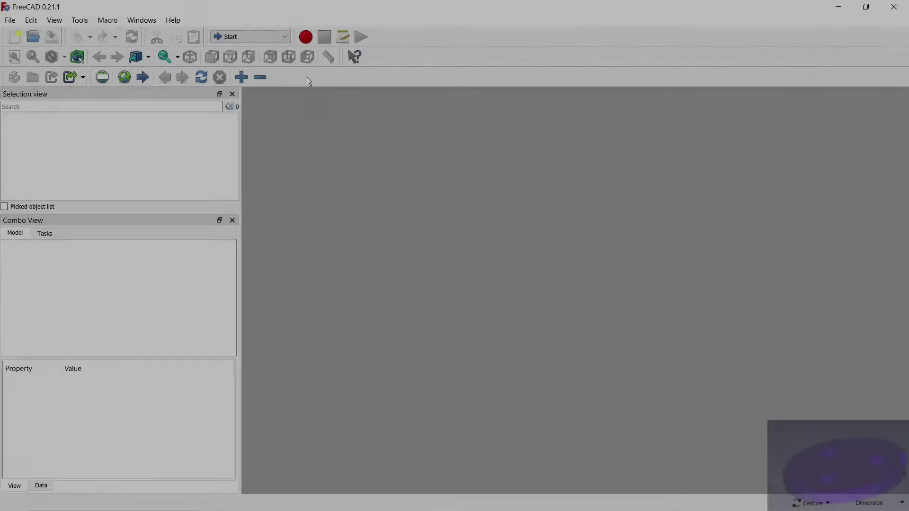
pyautogui.click(284, 36)
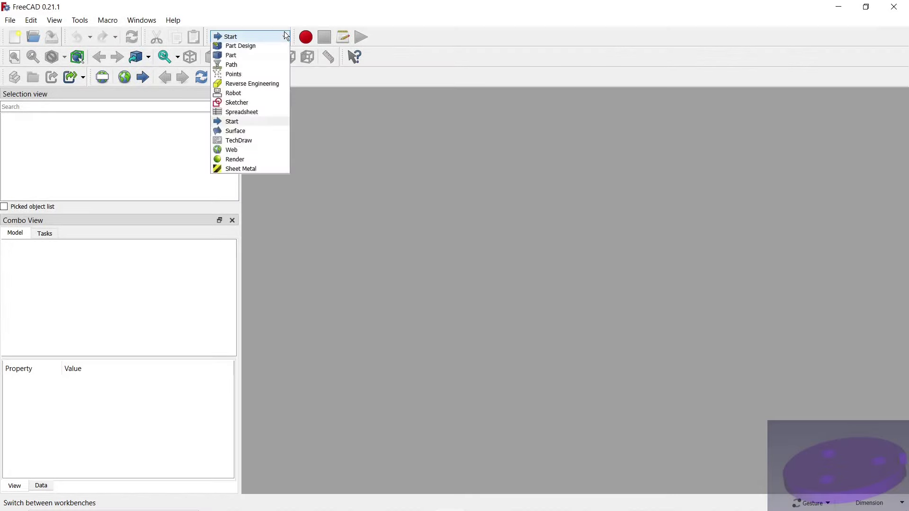
pyautogui.click(265, 79)
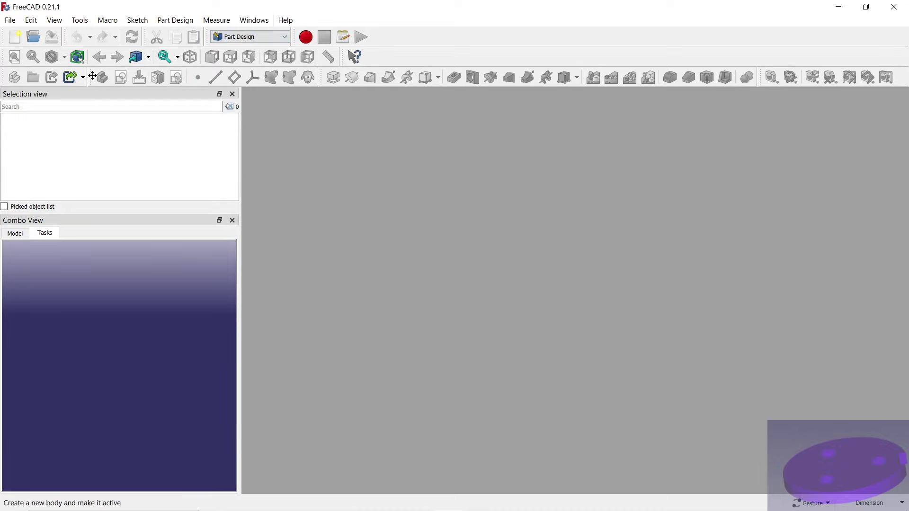
pyautogui.click(16, 37)
pyautogui.click(37, 269)
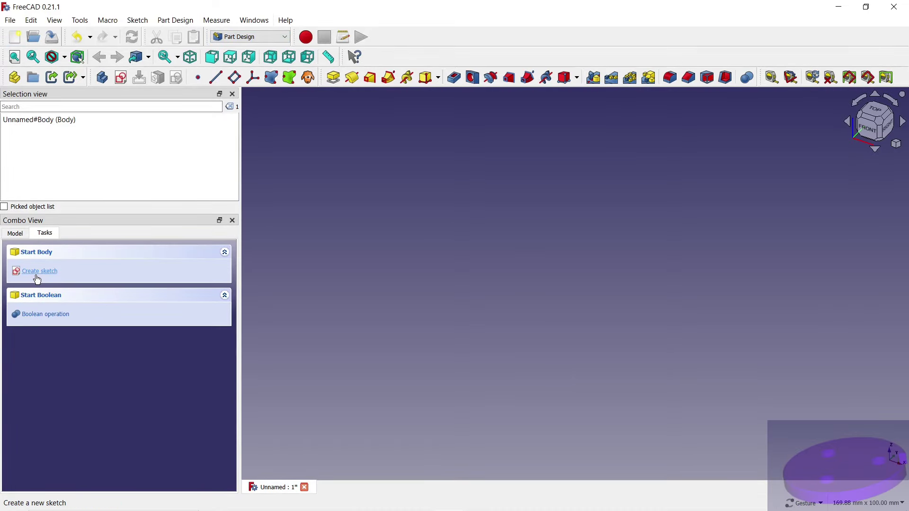
pyautogui.click(45, 305)
pyautogui.click(90, 261)
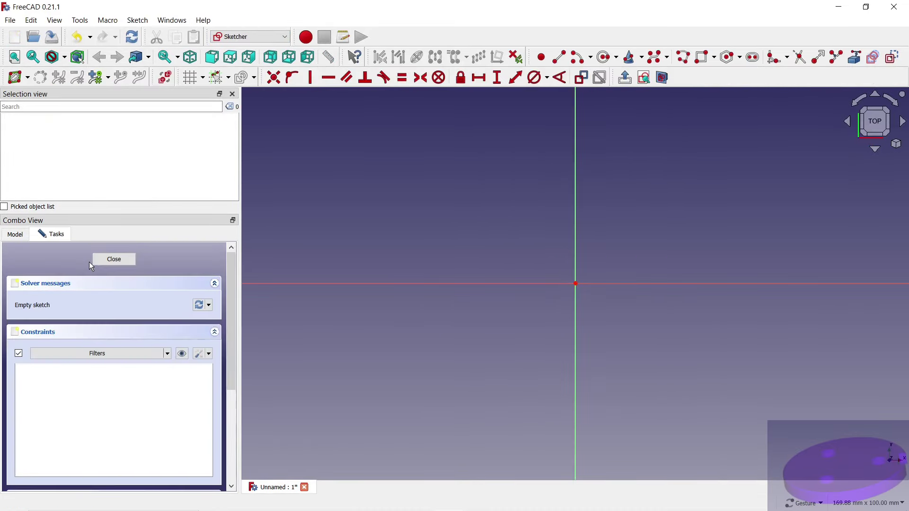
# Draw a circle centred on the origin and constrain its diameter to 100 mm
pyautogui.click(606, 58)
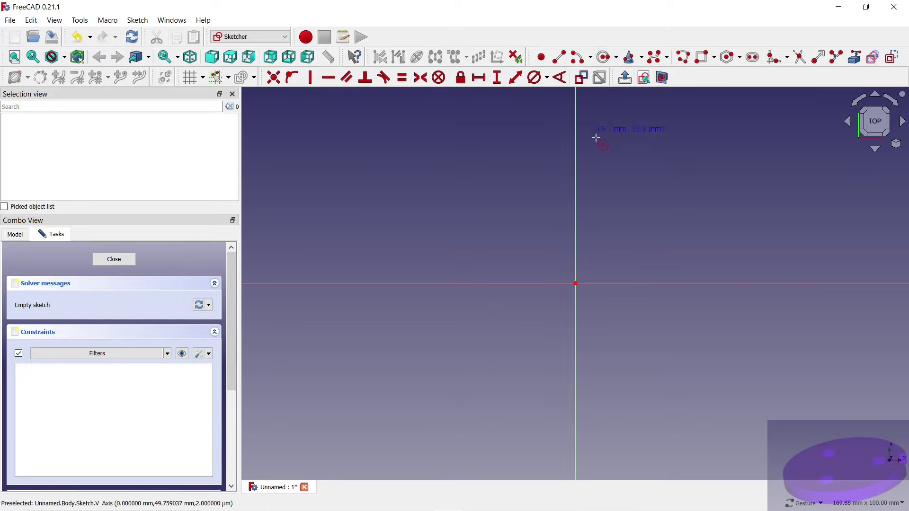
pyautogui.click(576, 283)
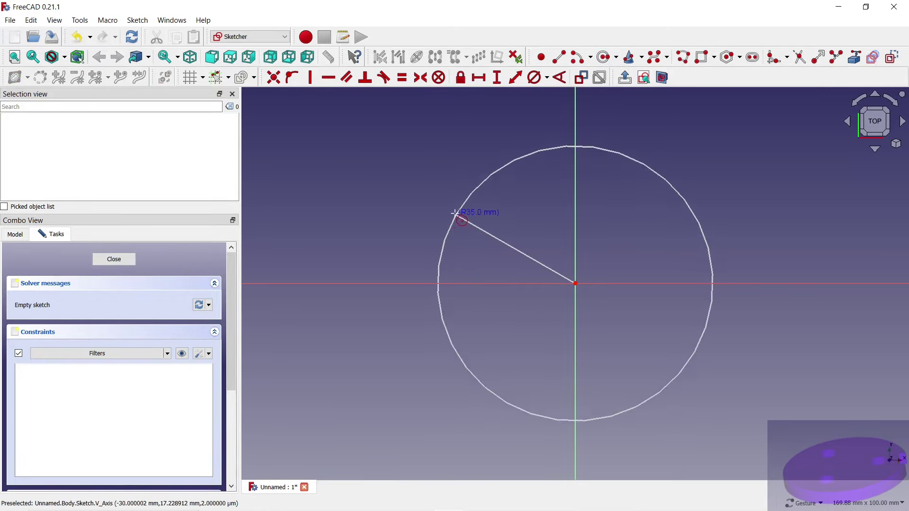
pyautogui.click(456, 211)
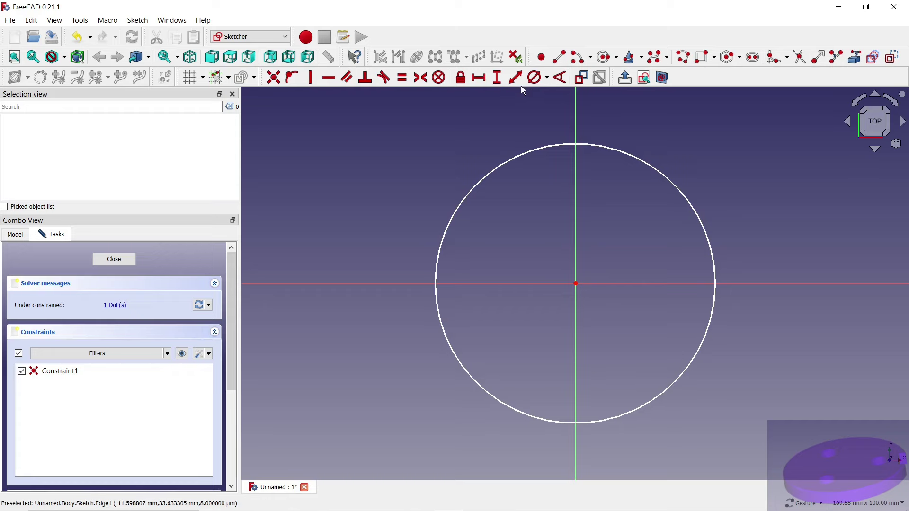
pyautogui.click(684, 199)
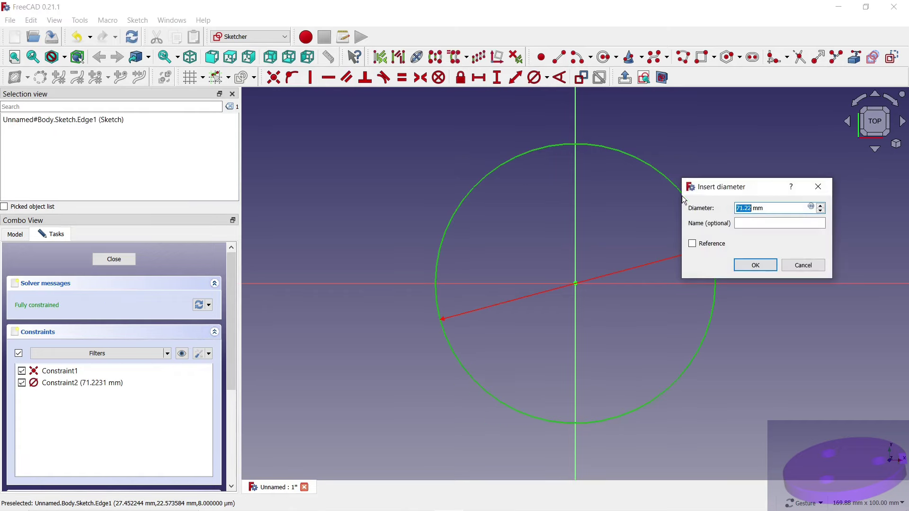
pyautogui.write('0')
pyautogui.press('Return')
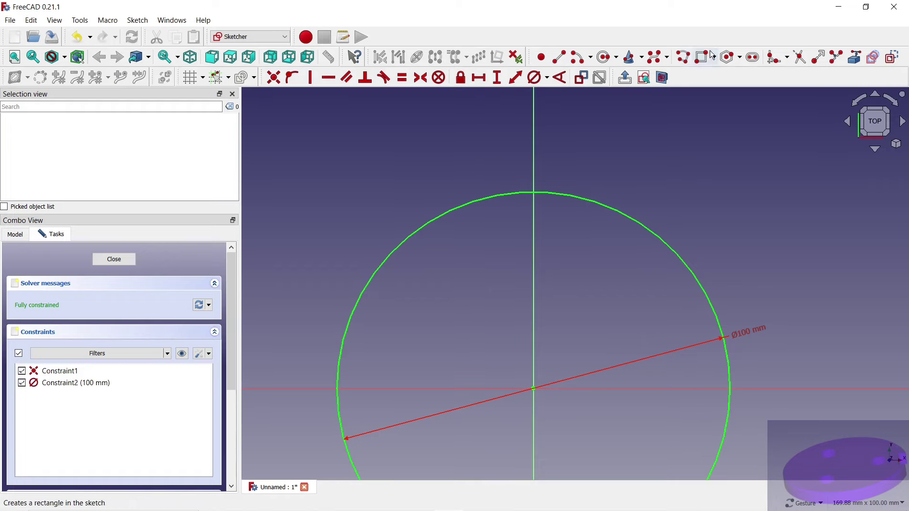
# Draw a rectangular polyline notch in the circle's top and trim away the arc above it
pyautogui.click(685, 57)
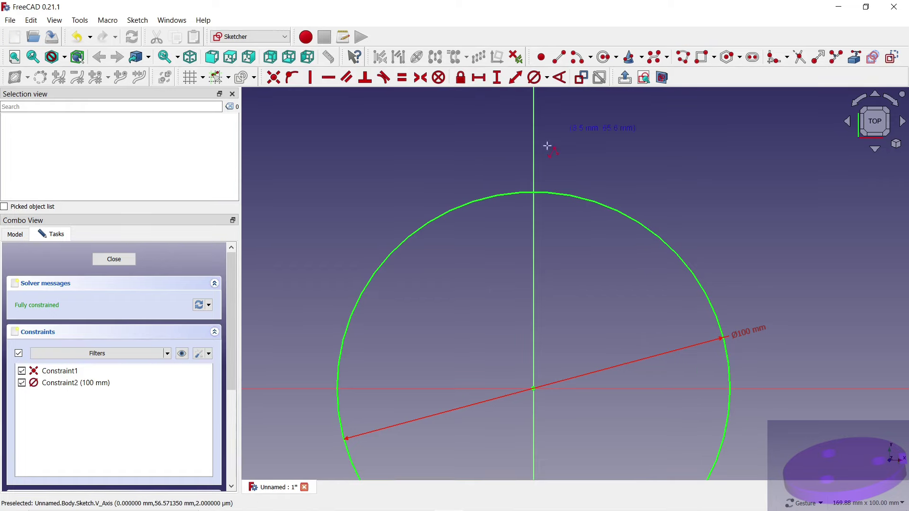
pyautogui.click(485, 199)
pyautogui.click(484, 252)
pyautogui.click(590, 251)
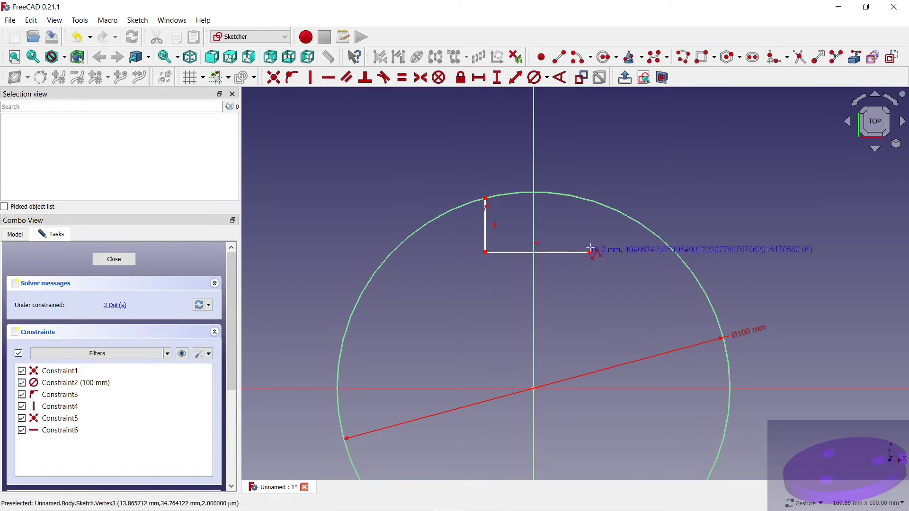
pyautogui.click(590, 201)
pyautogui.rightClick(610, 163)
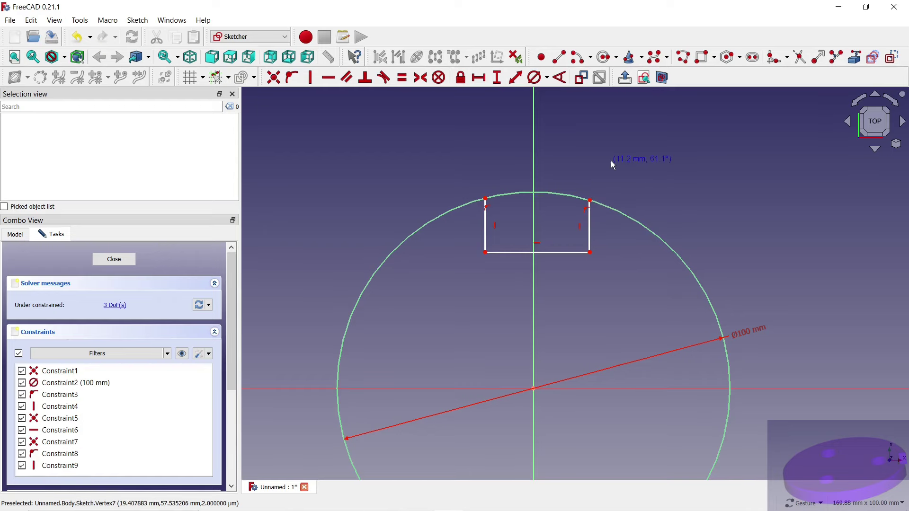
pyautogui.click(800, 57)
pyautogui.click(568, 195)
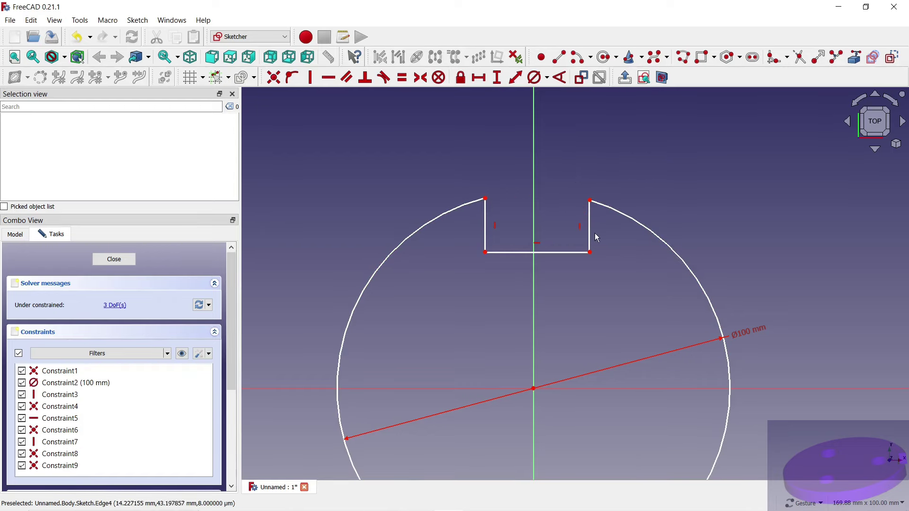
pyautogui.moveTo(590, 252); pyautogui.dragTo(587, 255)
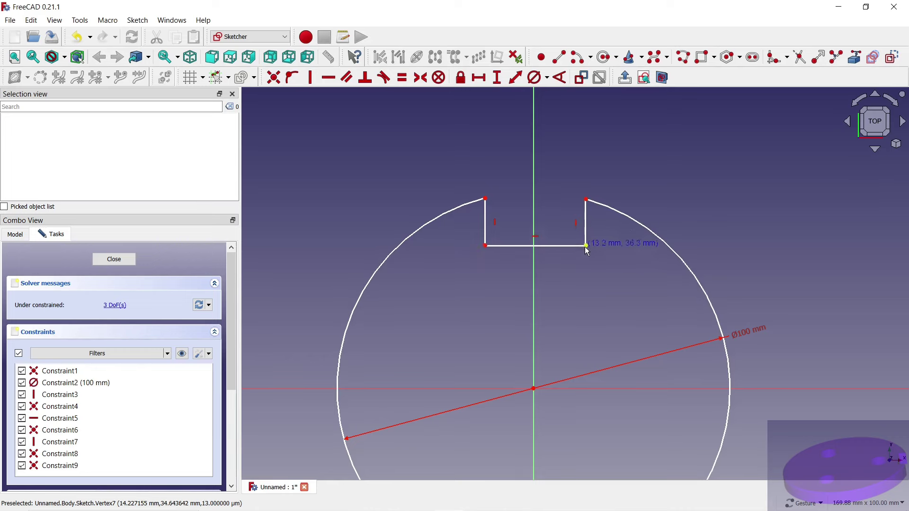
# Constrain the notch floor to 20 mm wide and 43 mm above the origin
pyautogui.click(478, 78)
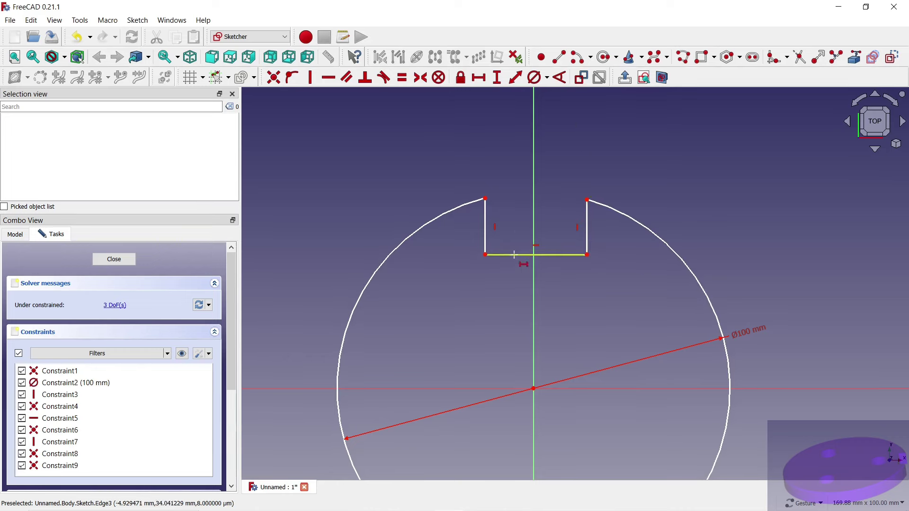
pyautogui.click(516, 255)
pyautogui.press('Return')
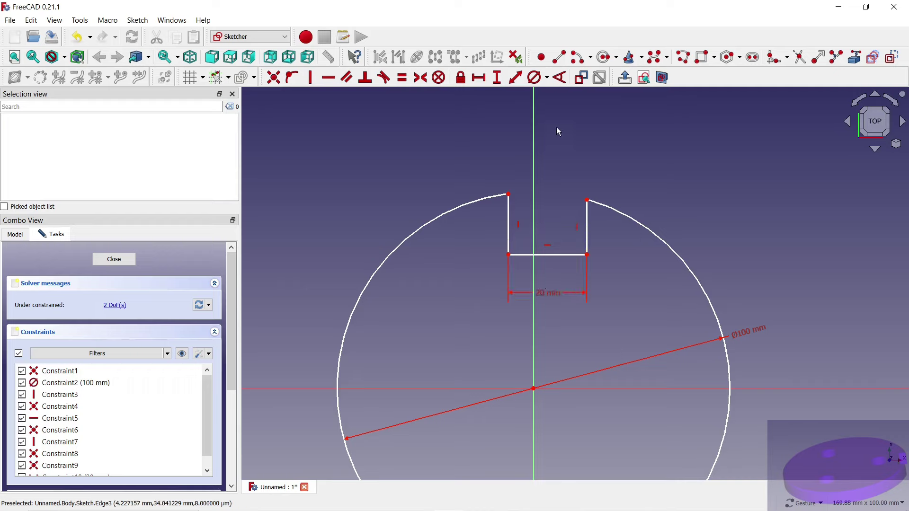
pyautogui.click(498, 81)
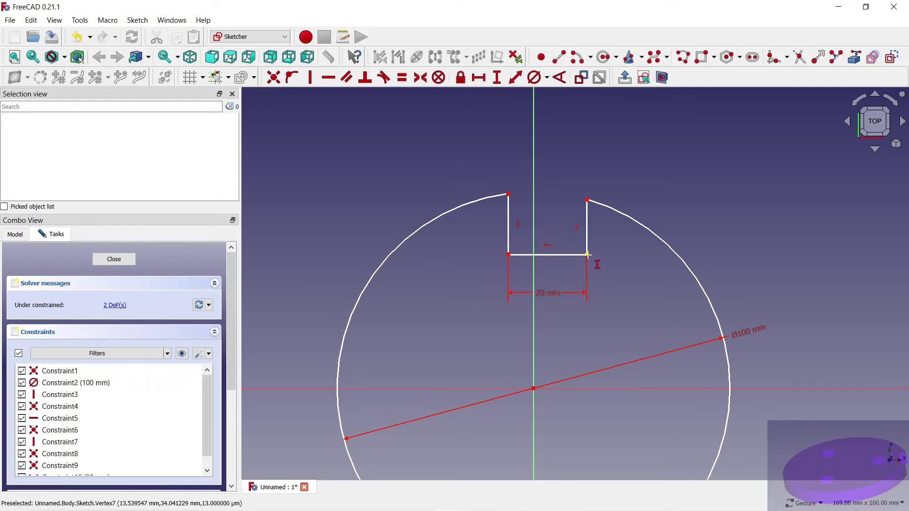
pyautogui.click(587, 254)
pyautogui.click(533, 389)
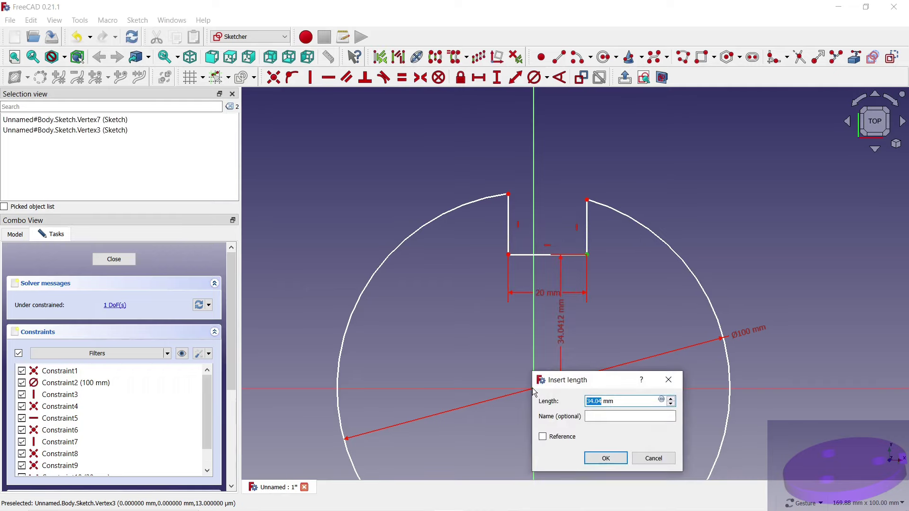
pyautogui.write('43')
pyautogui.press('Return')
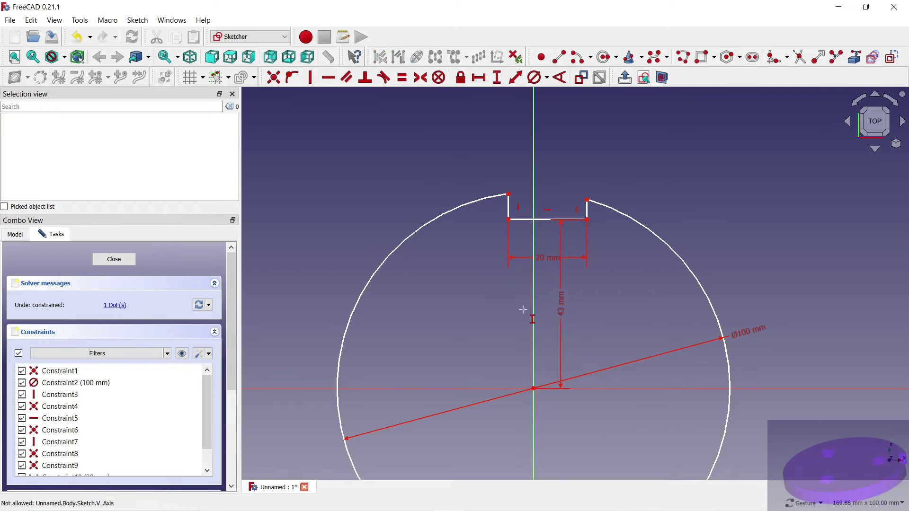
# Shift the notch toward the centre and make its two top corners horizontal
pyautogui.moveTo(525, 226)
pyautogui.mouseDown()
pyautogui.moveTo(496, 232)
pyautogui.moveTo(496, 220)
pyautogui.moveTo(483, 221)
pyautogui.mouseUp()
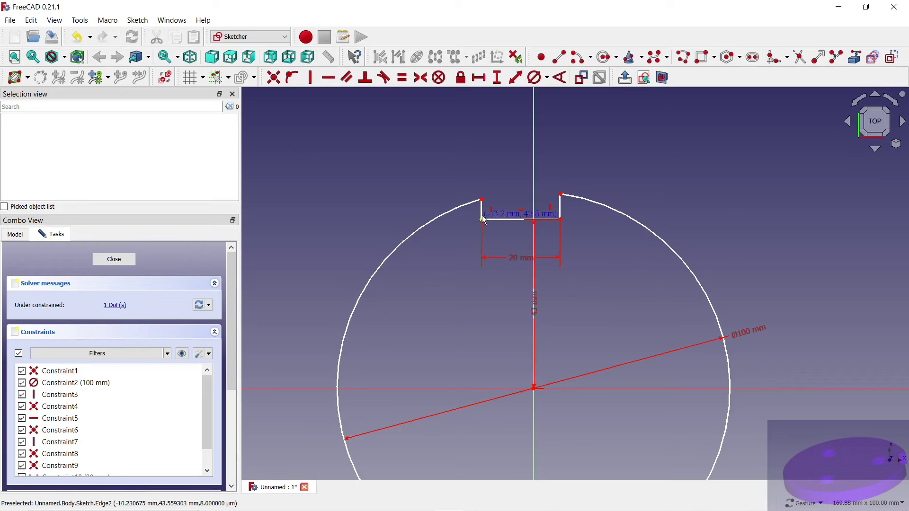
pyautogui.click(482, 199)
pyautogui.click(562, 195)
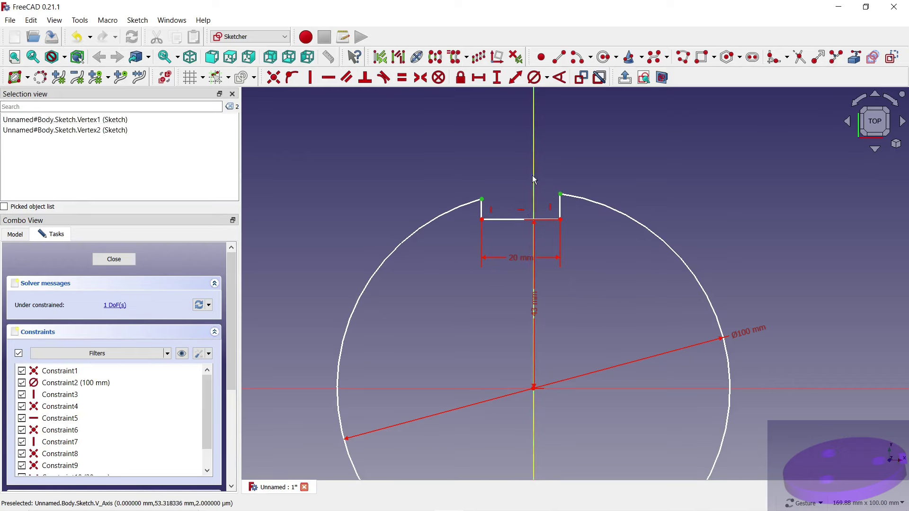
pyautogui.click(329, 80)
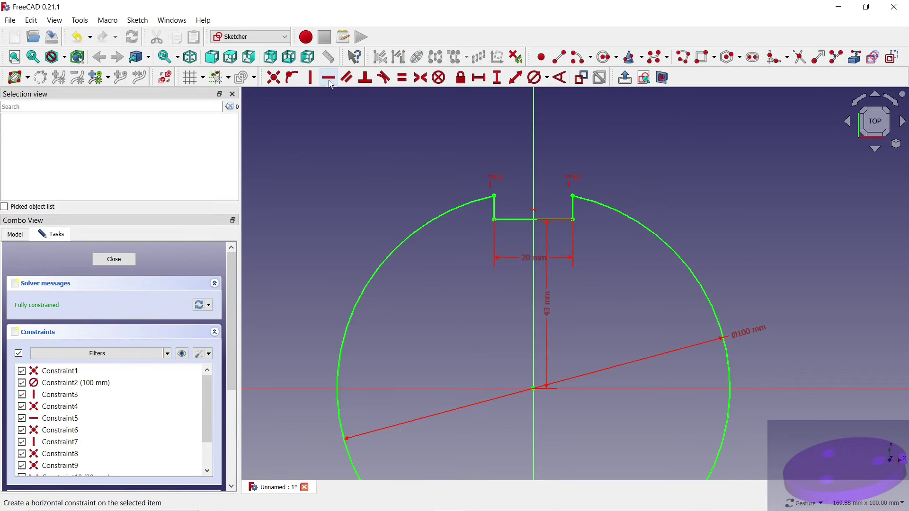
pyautogui.scroll(-1, 375, 187)
# Close the sketch, pad it into a solid disc, and start a sketch on its top face
pyautogui.click(114, 260)
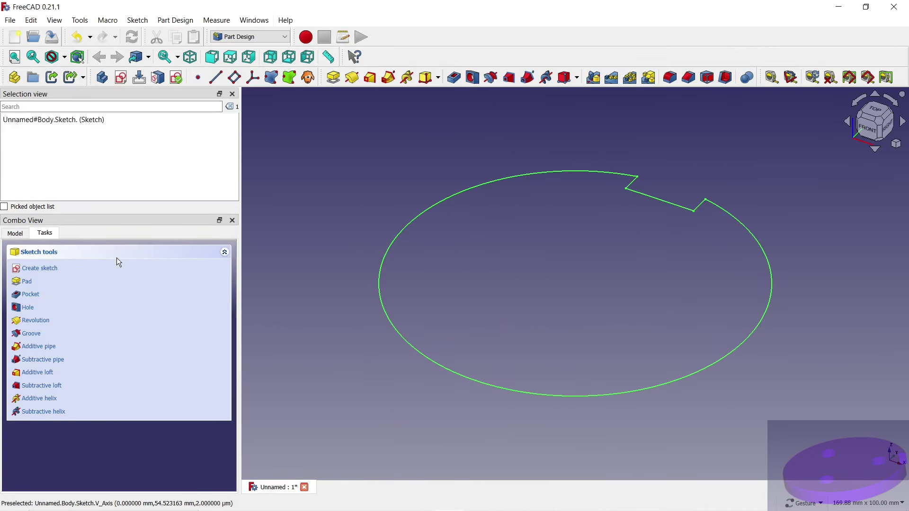
pyautogui.click(333, 79)
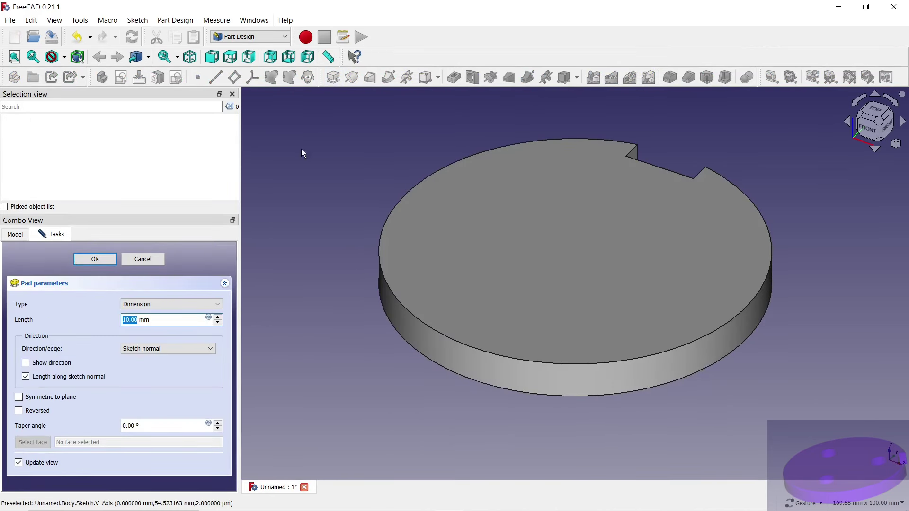
pyautogui.click(107, 256)
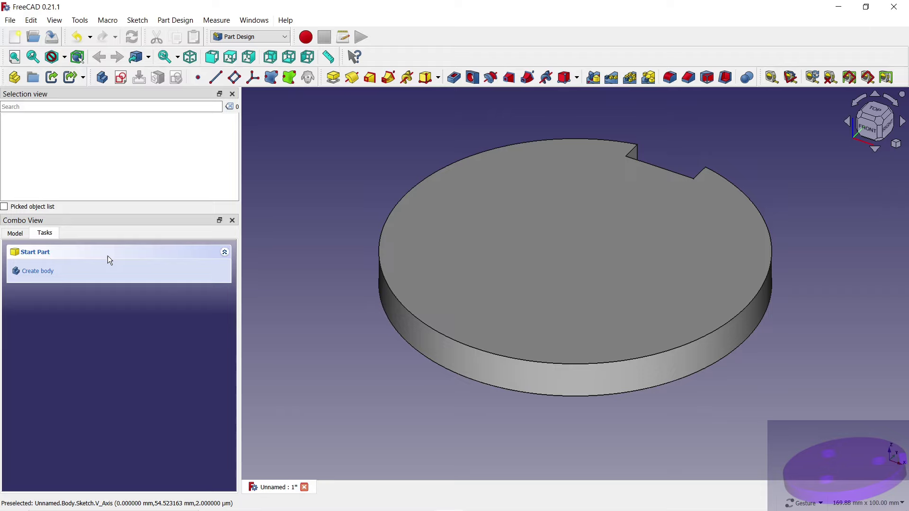
pyautogui.click(450, 246)
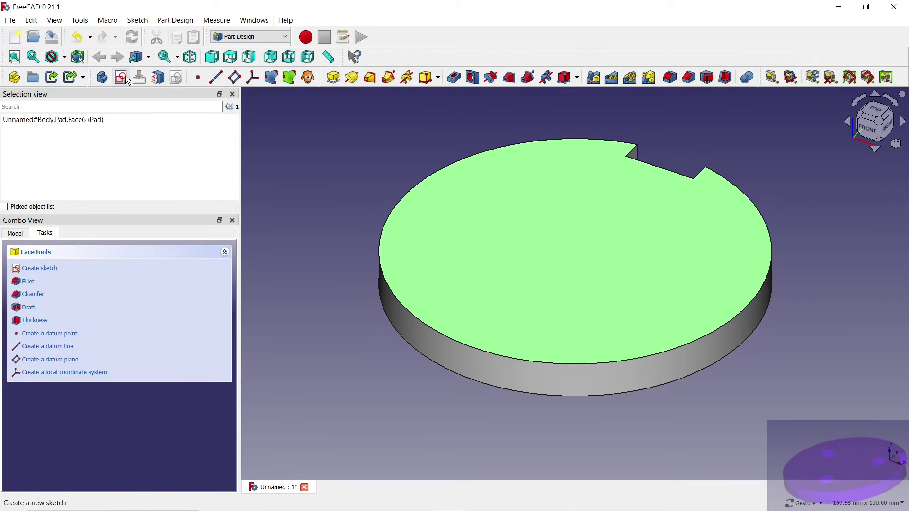
pyautogui.click(120, 78)
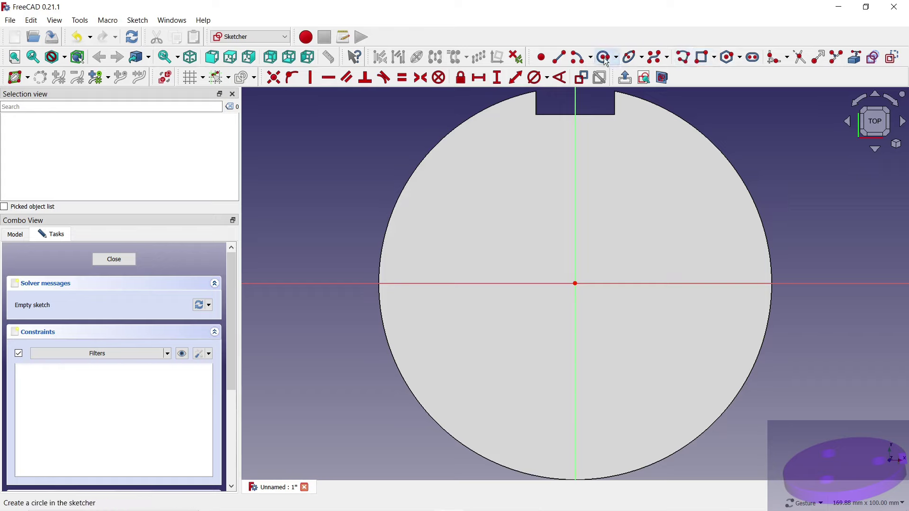
# Draw a 55 mm diameter circle centred on the sketch origin
pyautogui.click(607, 57)
pyautogui.click(575, 283)
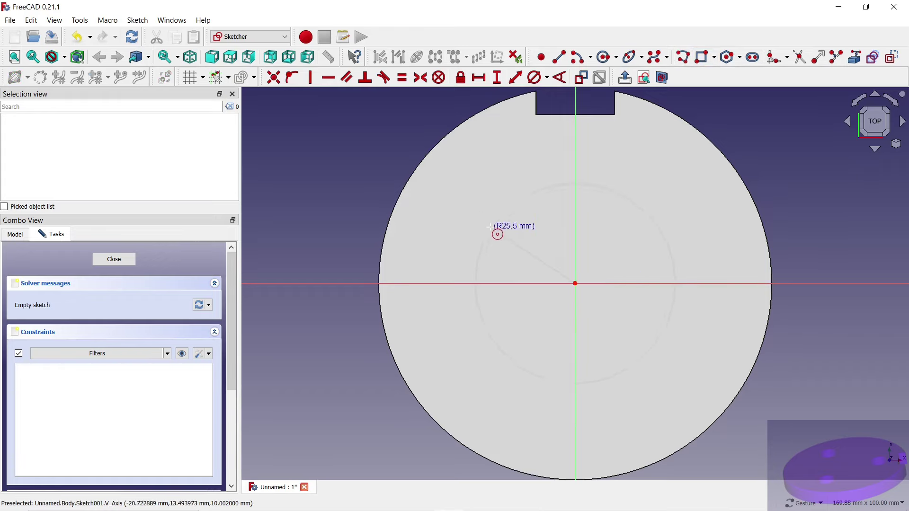
pyautogui.click(475, 215)
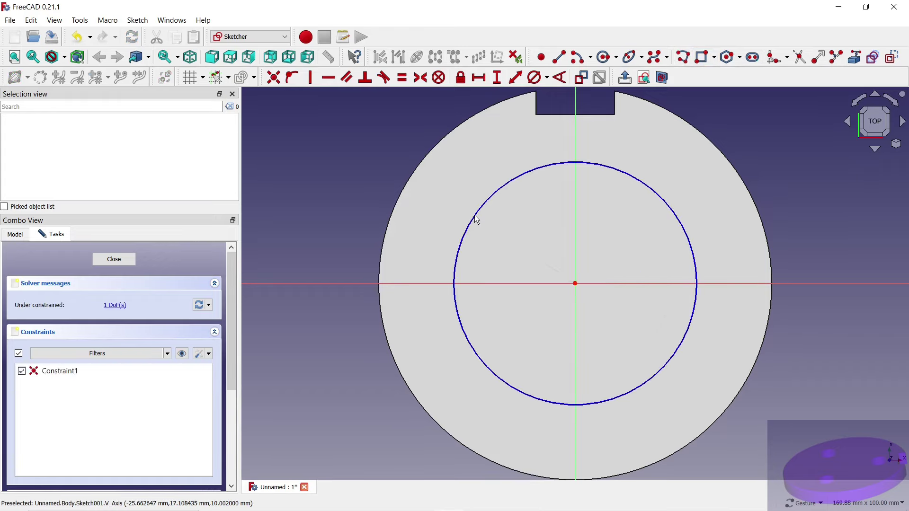
pyautogui.click(534, 78)
pyautogui.click(499, 188)
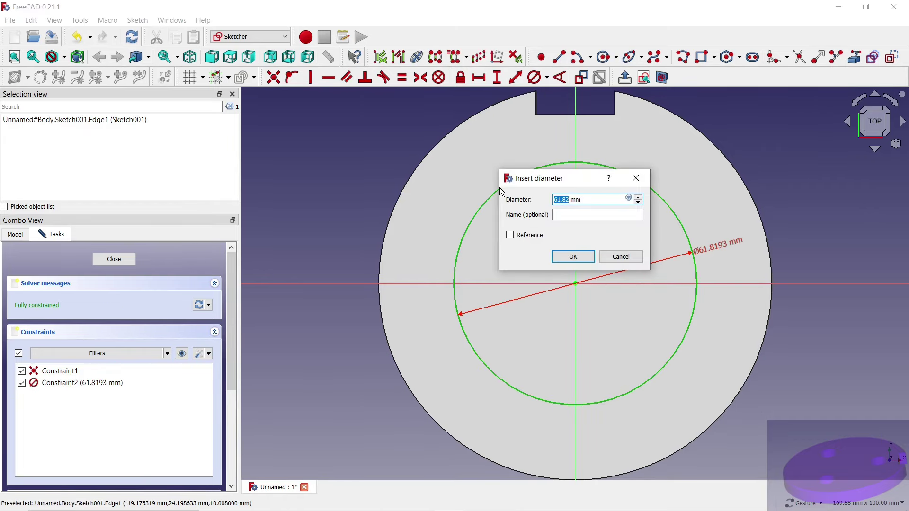
pyautogui.write('55')
pyautogui.press('Return')
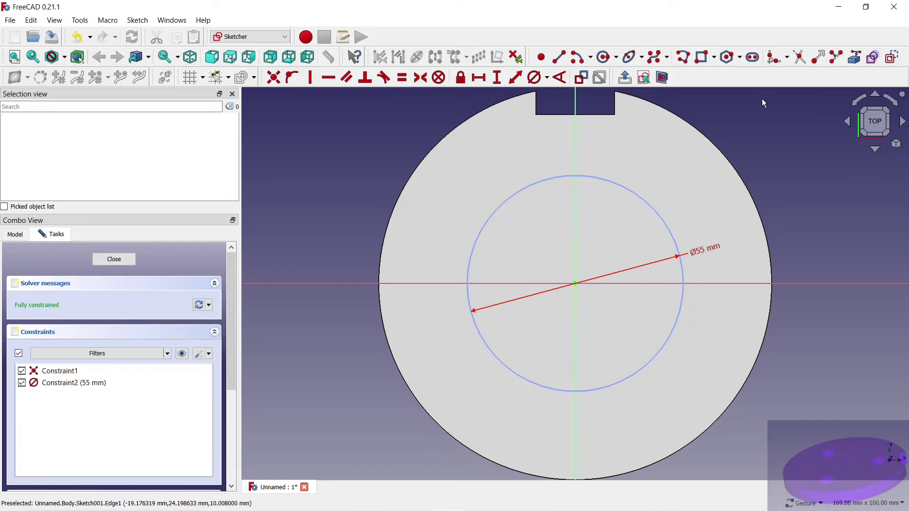
# Draw a small circle on the vertical axis and constrain it to 15 mm diameter
pyautogui.click(606, 60)
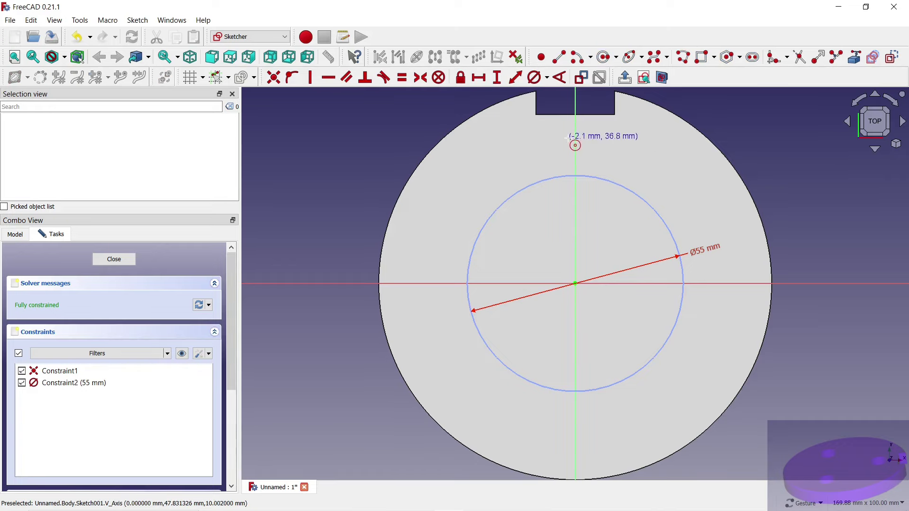
pyautogui.click(575, 141)
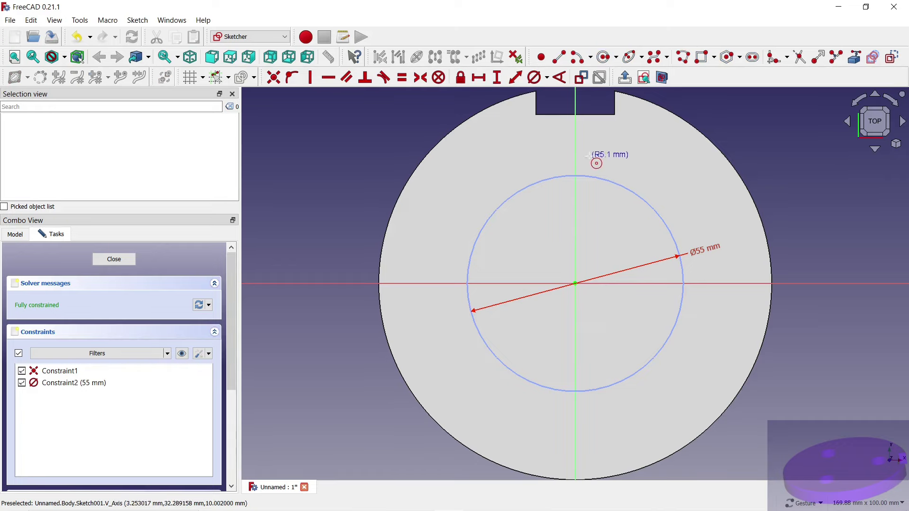
pyautogui.click(589, 156)
pyautogui.press('k')
pyautogui.press('o')
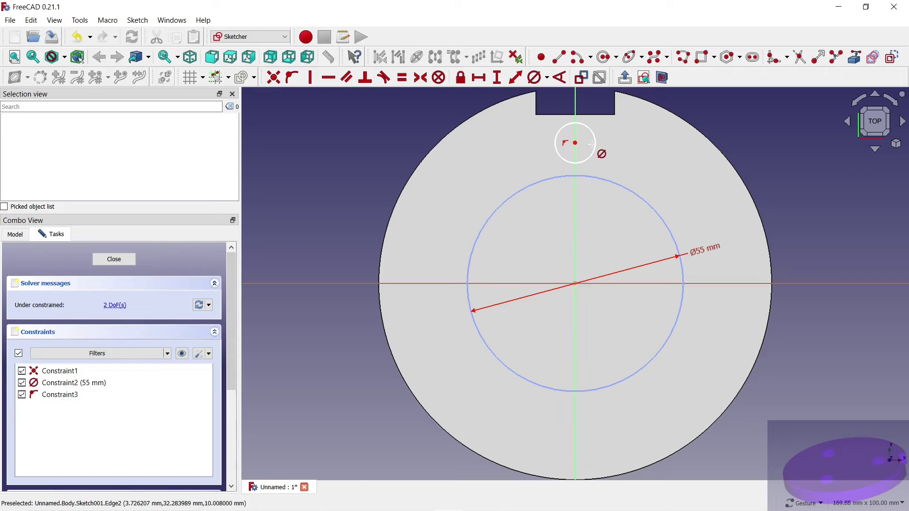
pyautogui.click(597, 151)
pyautogui.write('5')
pyautogui.press('Return')
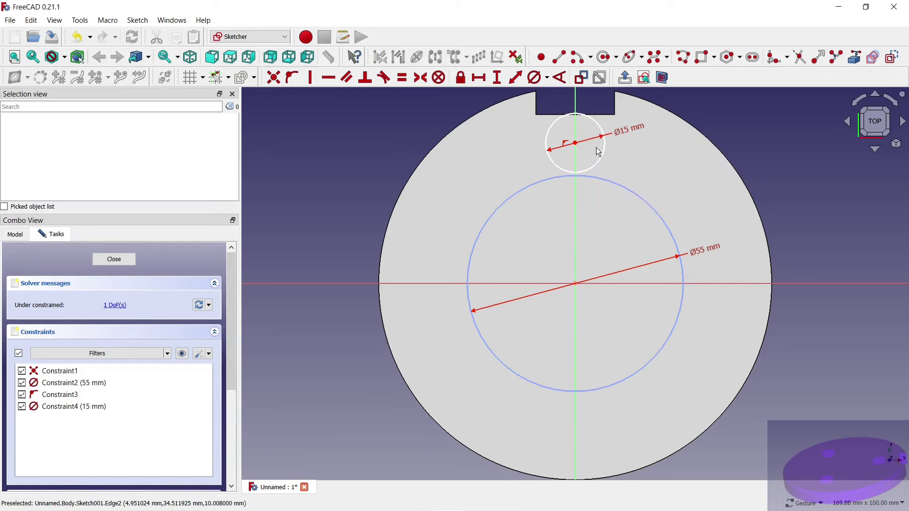
# Constrain the small circle's centre onto the 55 mm circle and close the sketch
pyautogui.click(575, 142)
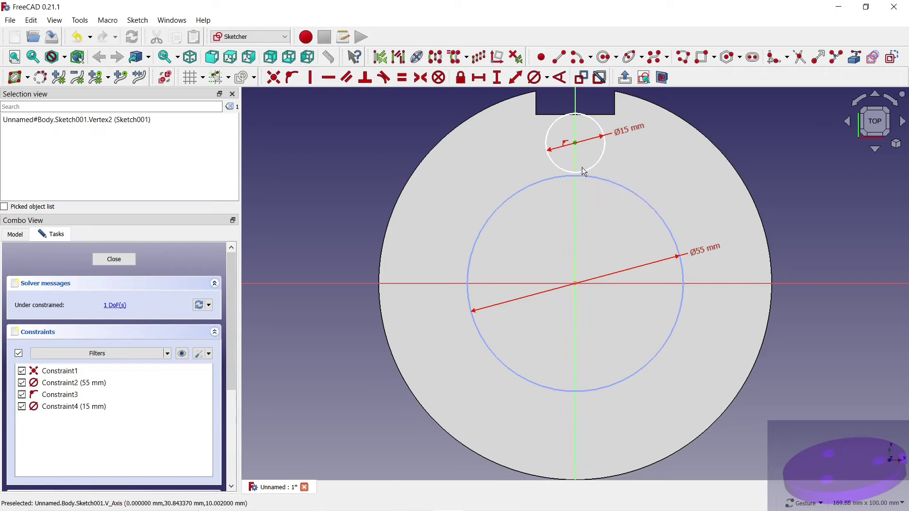
pyautogui.click(589, 175)
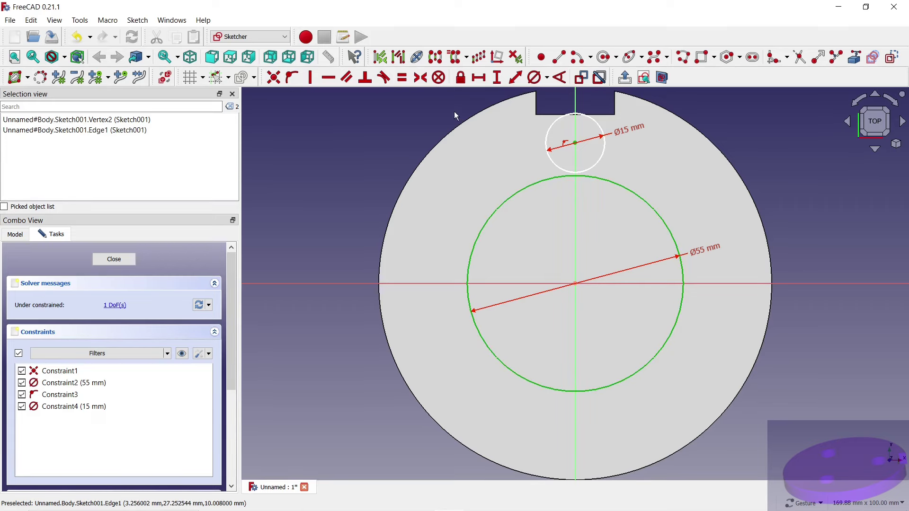
pyautogui.click(291, 78)
pyautogui.click(120, 262)
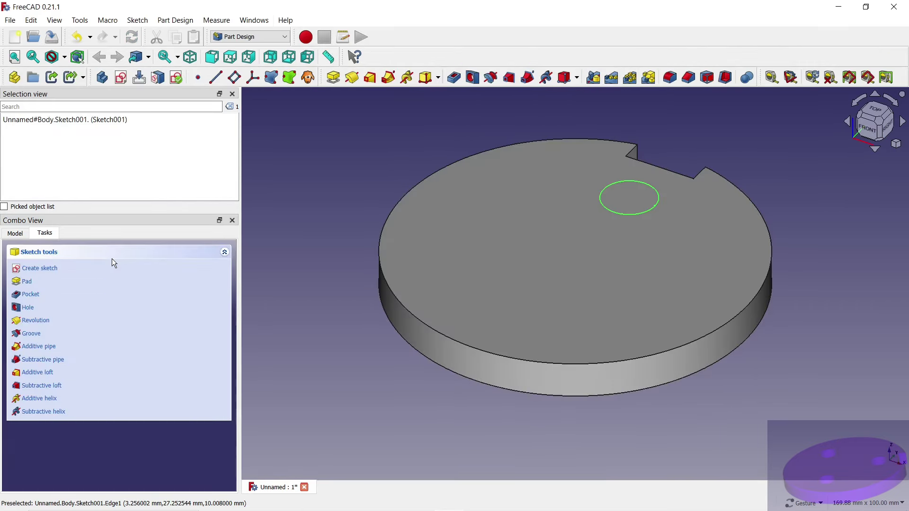
# Pocket the 15 mm circle sketch through the disc with type 'To first'
pyautogui.click(16, 235)
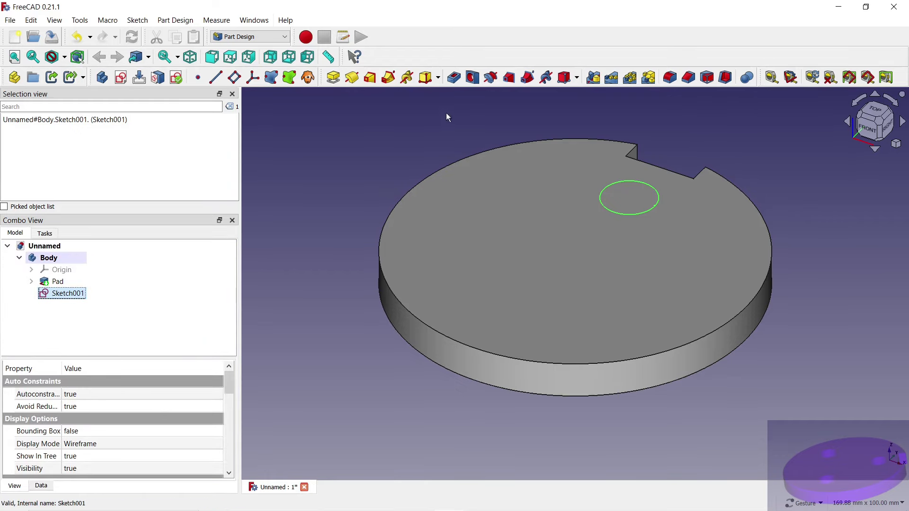
pyautogui.click(455, 78)
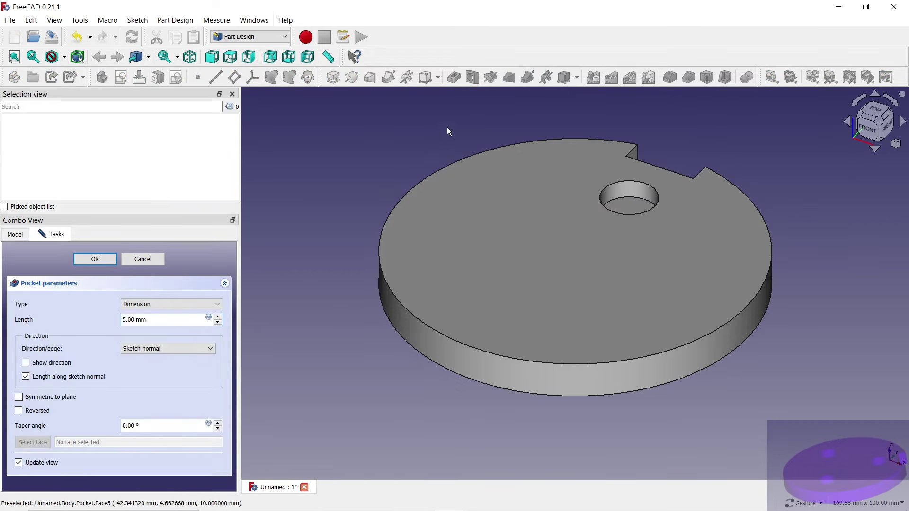
pyautogui.moveTo(447, 127); pyautogui.dragTo(445, 157)
pyautogui.click(188, 304)
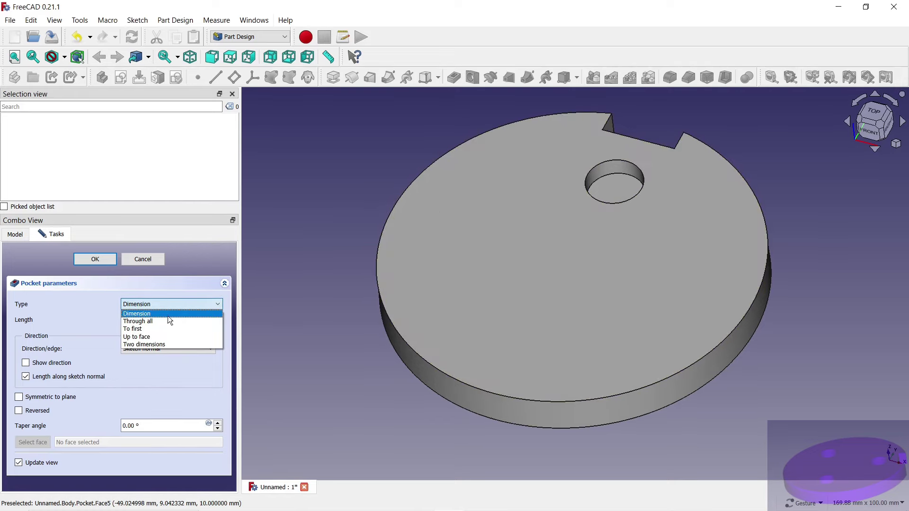
pyautogui.click(151, 327)
pyautogui.click(91, 260)
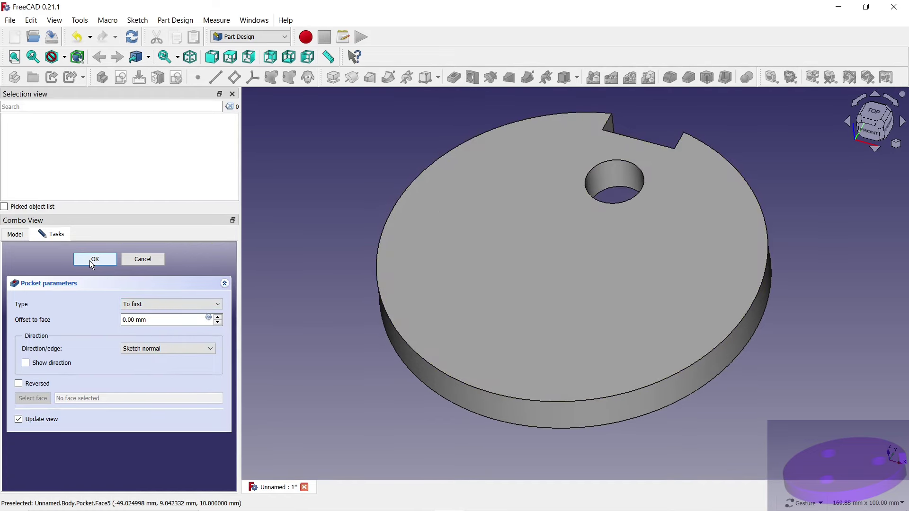
pyautogui.moveTo(371, 144); pyautogui.dragTo(351, 200)
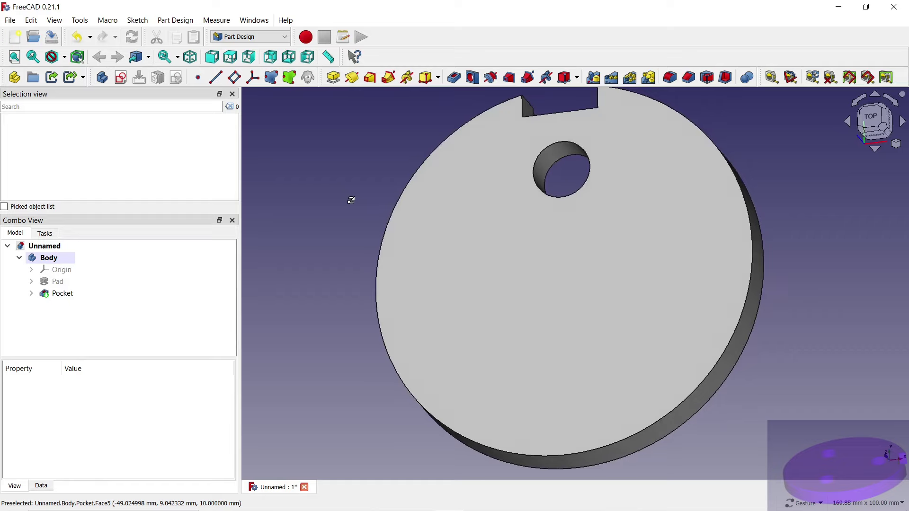
pyautogui.click(59, 294)
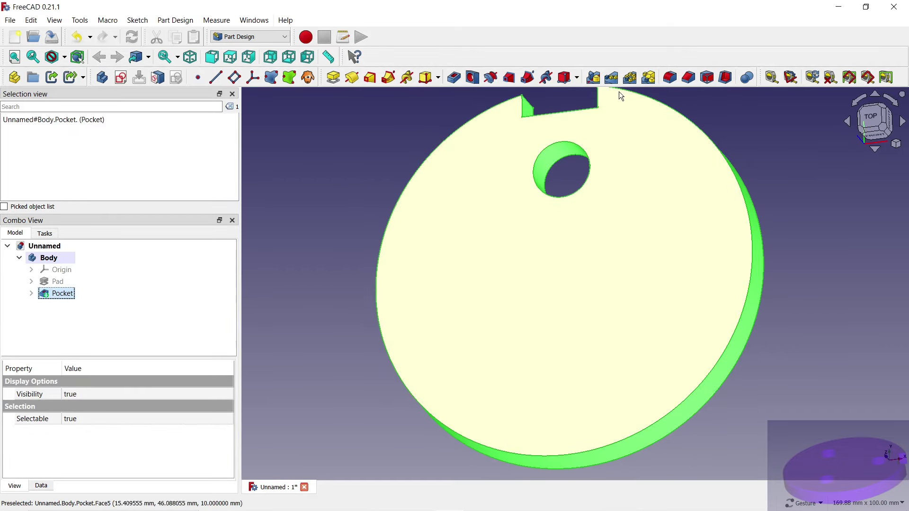
# Polar-pattern the hole to three occurrences over 360°, then select the disc's outer top edge
pyautogui.click(630, 77)
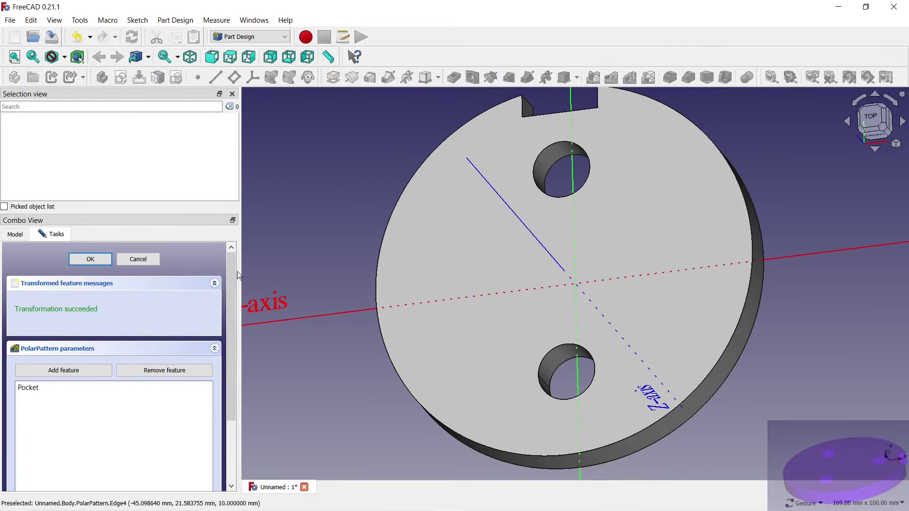
pyautogui.scroll(-3, 233, 354)
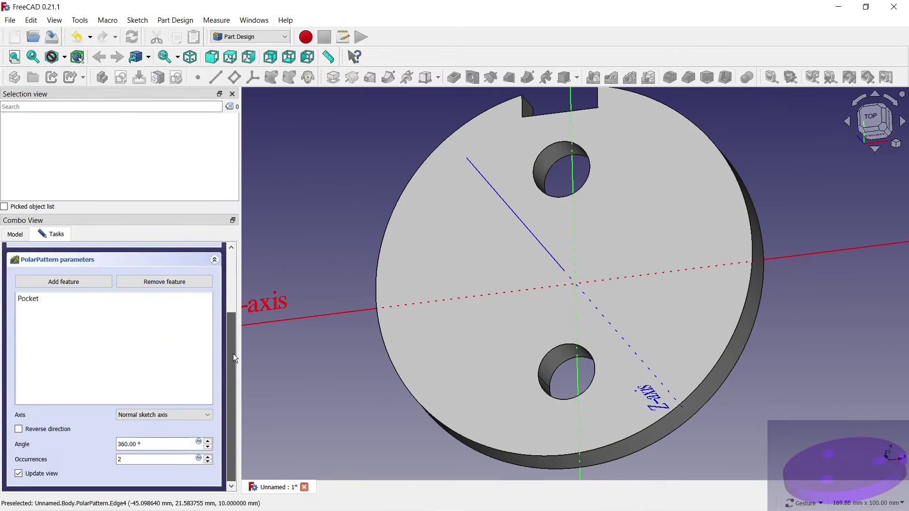
pyautogui.click(209, 458)
pyautogui.scroll(-2, 384, 379)
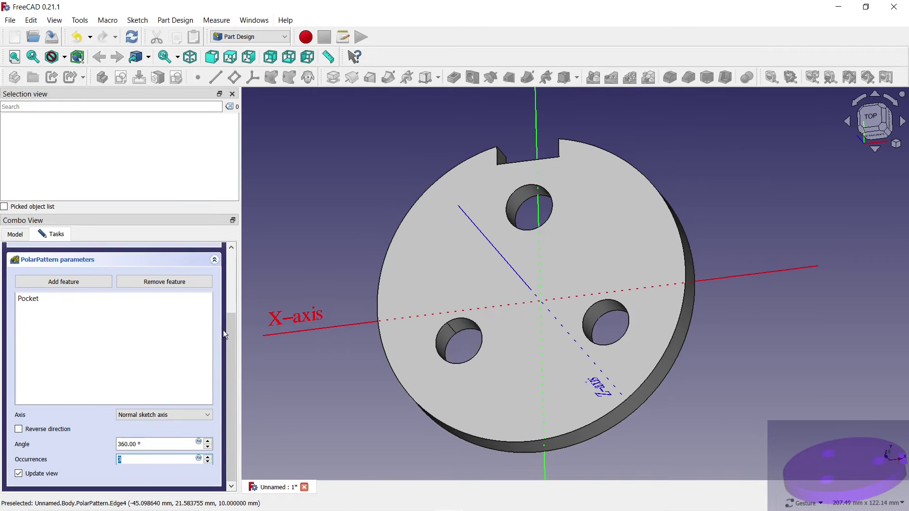
pyautogui.scroll(1, 226, 335)
pyautogui.scroll(3, 229, 324)
pyautogui.click(95, 262)
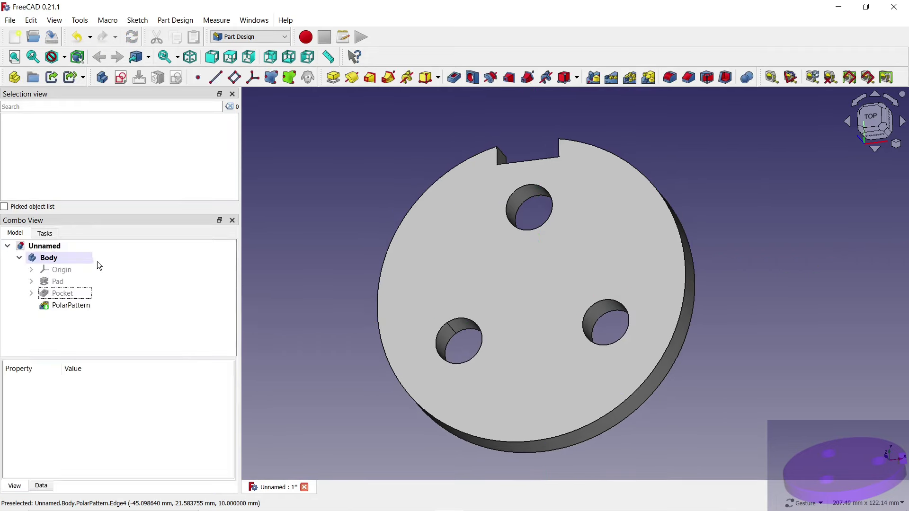
pyautogui.click(673, 225)
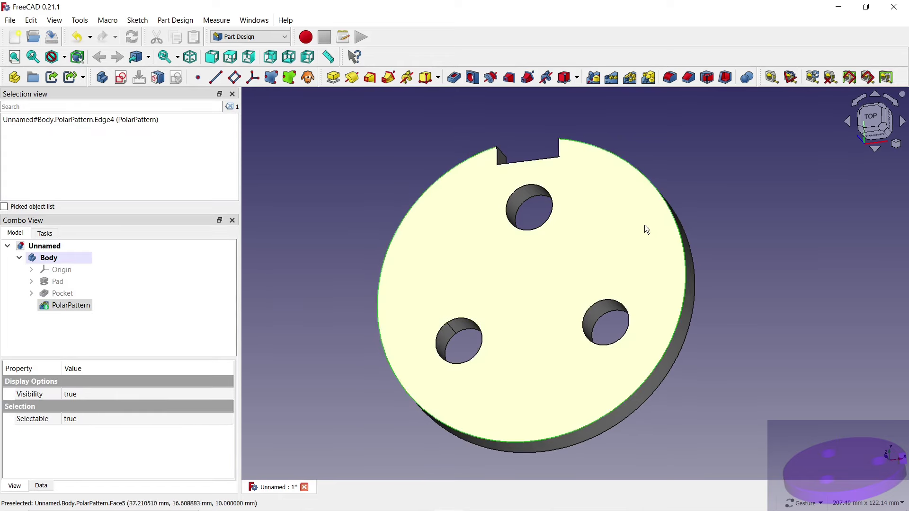
# Apply a 1 mm chamfer to the disc's outer top edge and select the Body
pyautogui.click(688, 77)
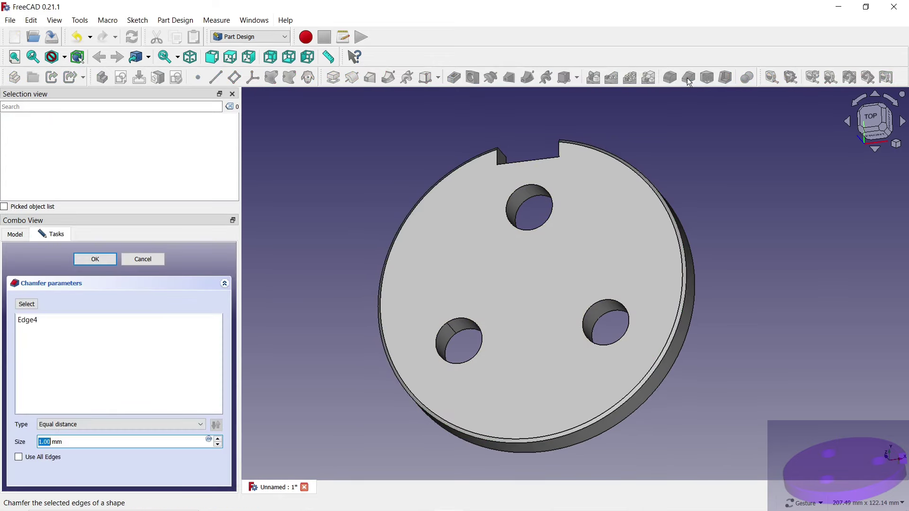
pyautogui.click(90, 260)
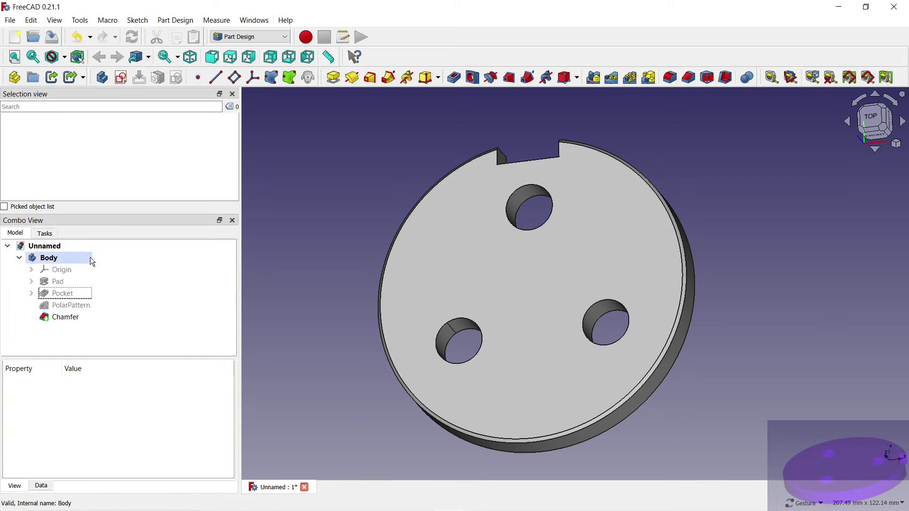
pyautogui.click(49, 259)
# Change the body's shape colour to purple in its appearance settings and inspect the disc
pyautogui.rightClick(50, 259)
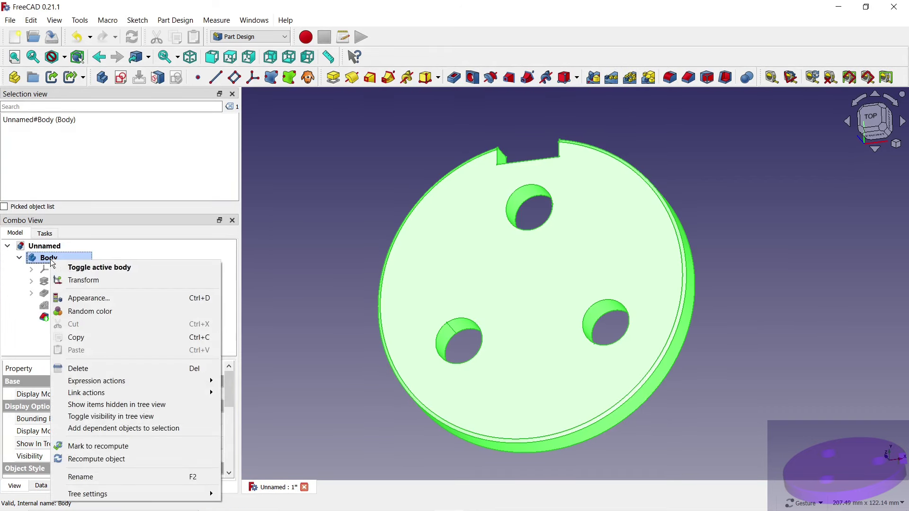
pyautogui.click(93, 300)
pyautogui.click(161, 393)
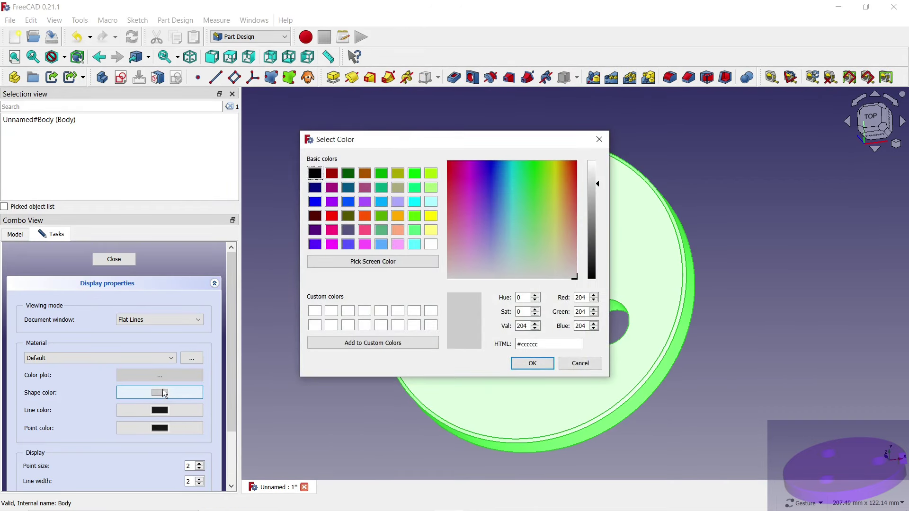
pyautogui.click(314, 245)
pyautogui.click(532, 363)
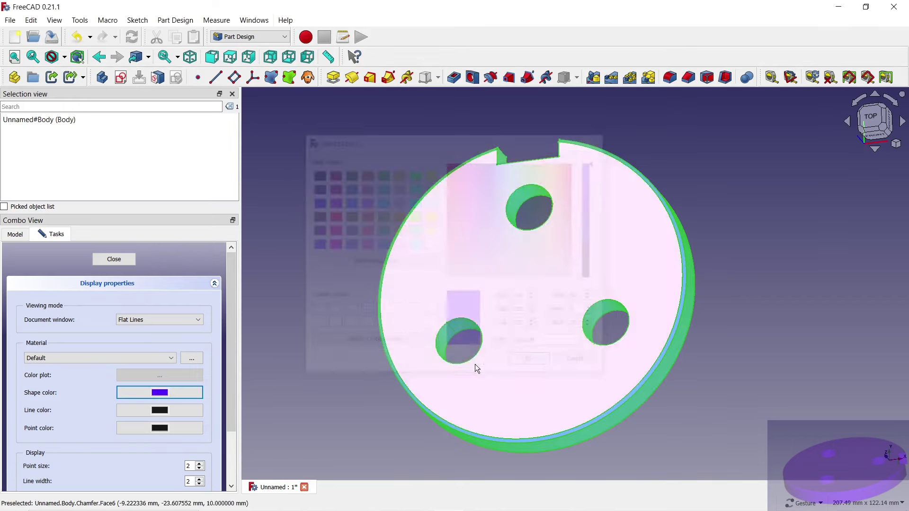
pyautogui.click(160, 319)
pyautogui.click(128, 336)
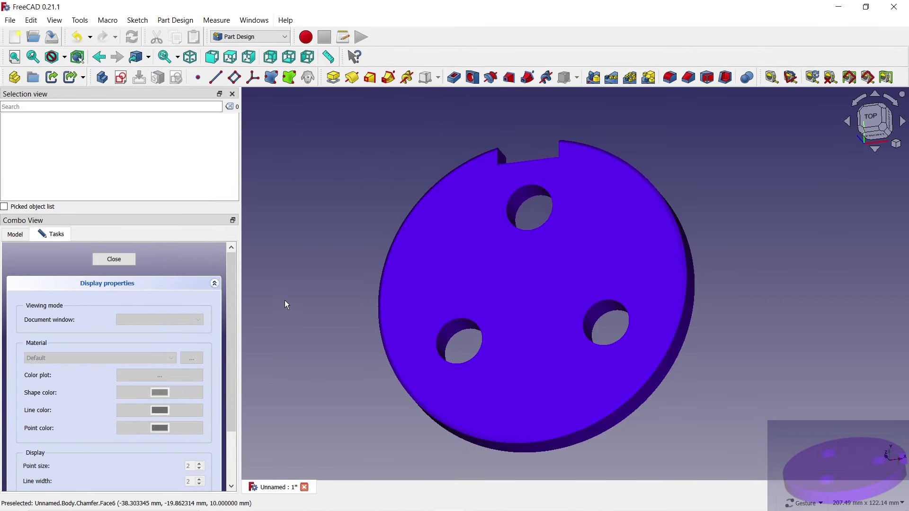
pyautogui.click(114, 259)
pyautogui.moveTo(275, 284)
pyautogui.mouseDown()
pyautogui.moveTo(291, 287)
pyautogui.moveTo(353, 256)
pyautogui.mouseUp()
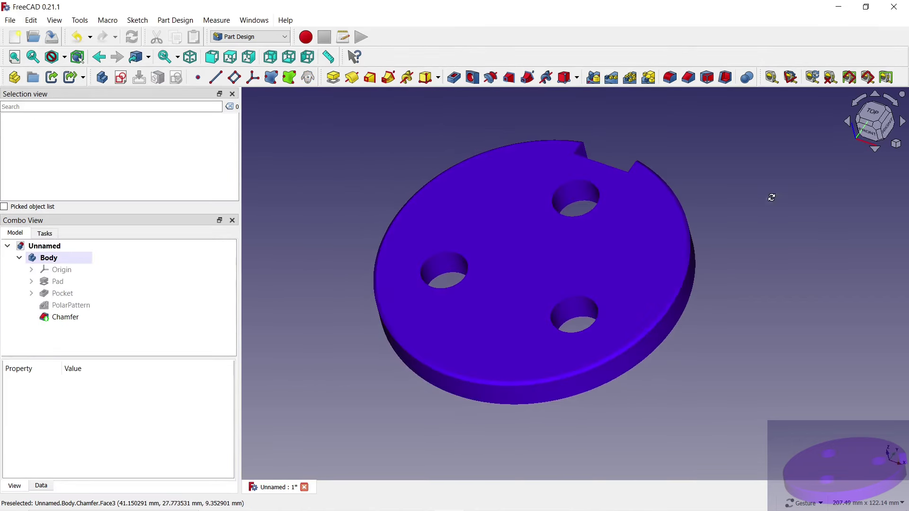
pyautogui.moveTo(772, 198)
pyautogui.mouseDown()
pyautogui.moveTo(660, 264)
pyautogui.moveTo(758, 232)
pyautogui.moveTo(775, 240)
pyautogui.moveTo(641, 345)
pyautogui.moveTo(653, 379)
pyautogui.moveTo(665, 349)
pyautogui.mouseUp()
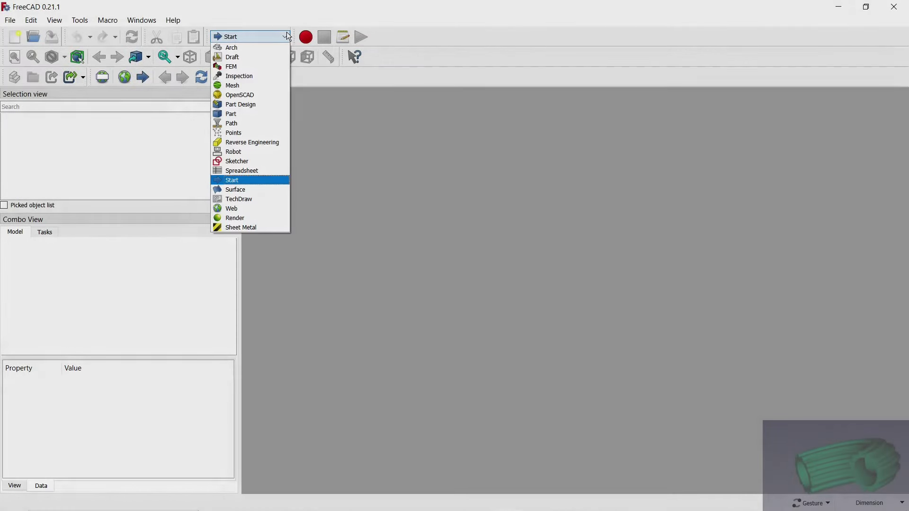
# In Part Design, create a new document with a body and a sketch on the XY plane
pyautogui.click(258, 104)
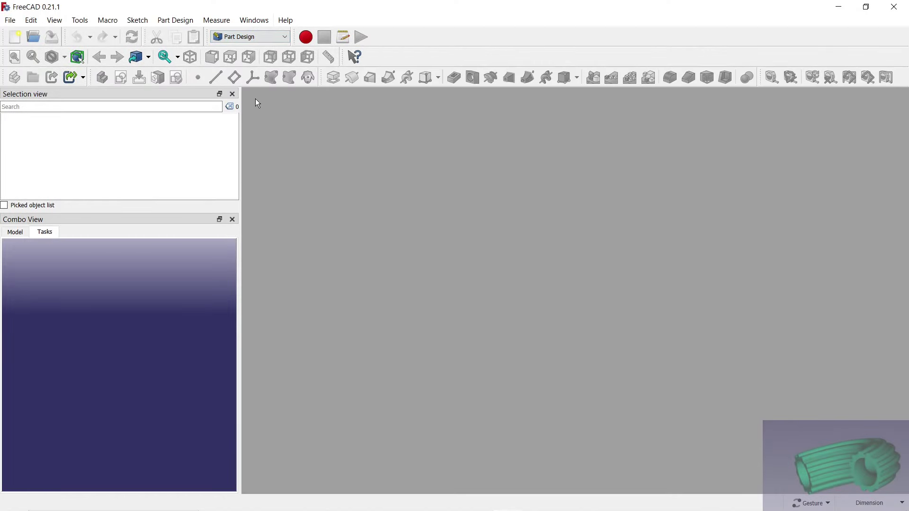
pyautogui.click(20, 37)
pyautogui.click(46, 273)
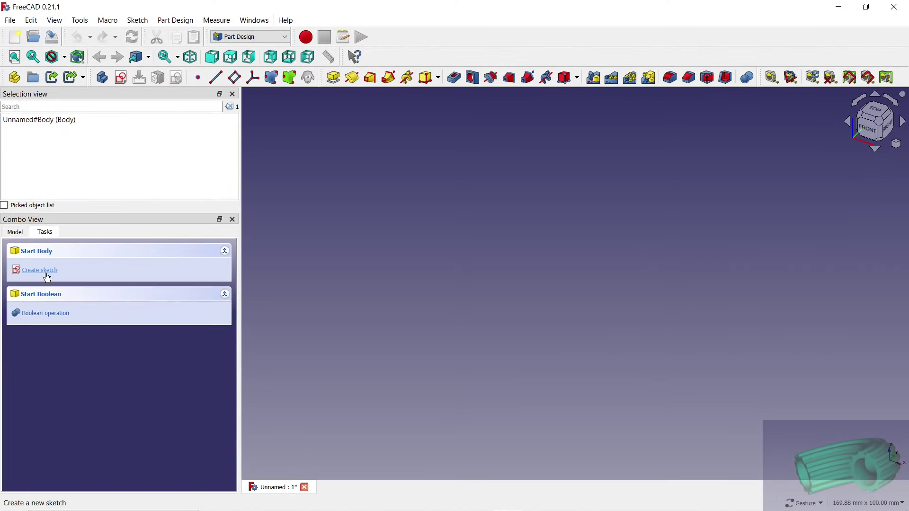
pyautogui.click(47, 277)
pyautogui.click(53, 305)
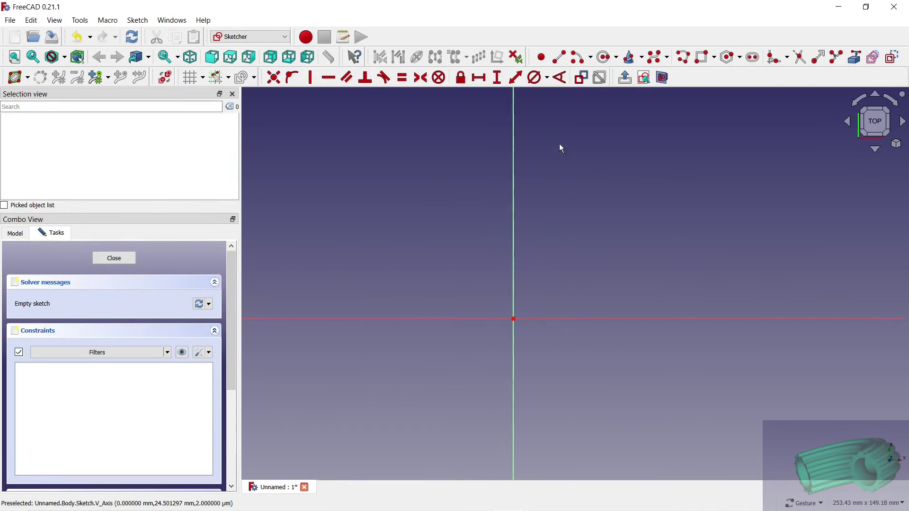
# Draw two concentric circles centred on the vertical axis
pyautogui.click(604, 57)
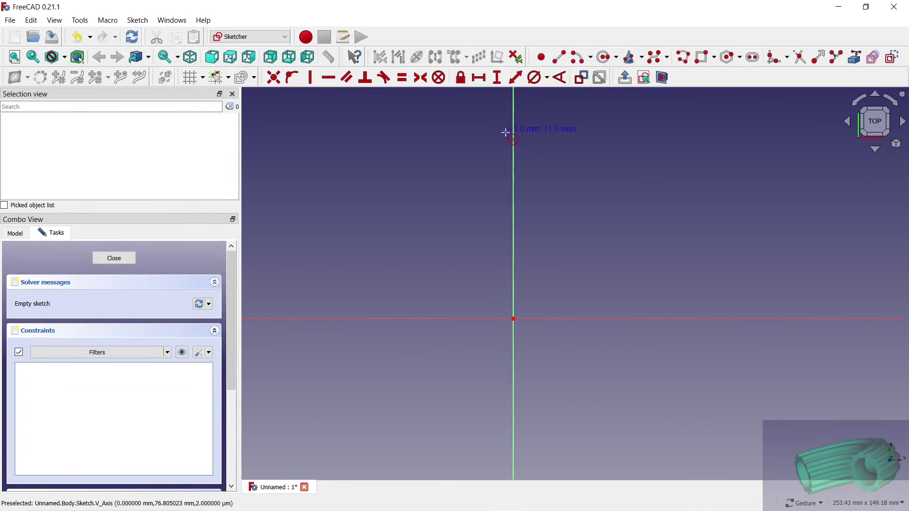
pyautogui.click(514, 171)
pyautogui.click(595, 221)
pyautogui.click(514, 171)
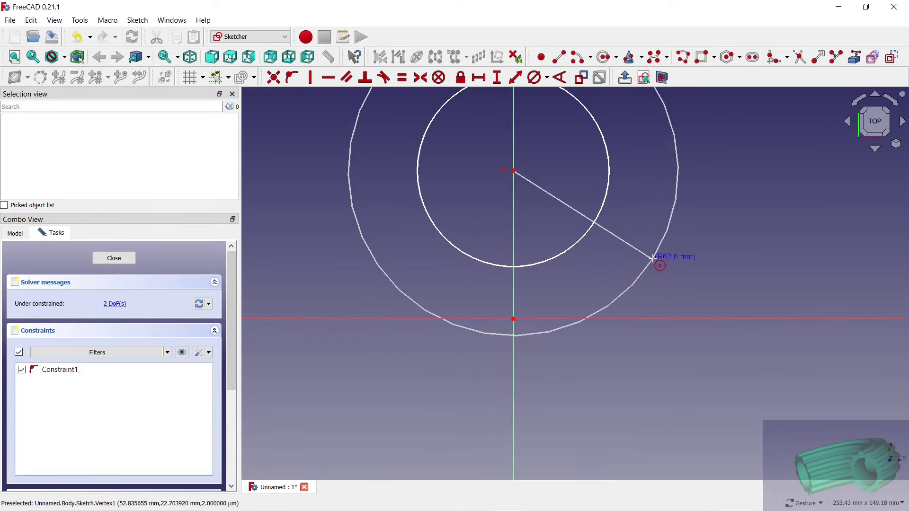
pyautogui.click(646, 254)
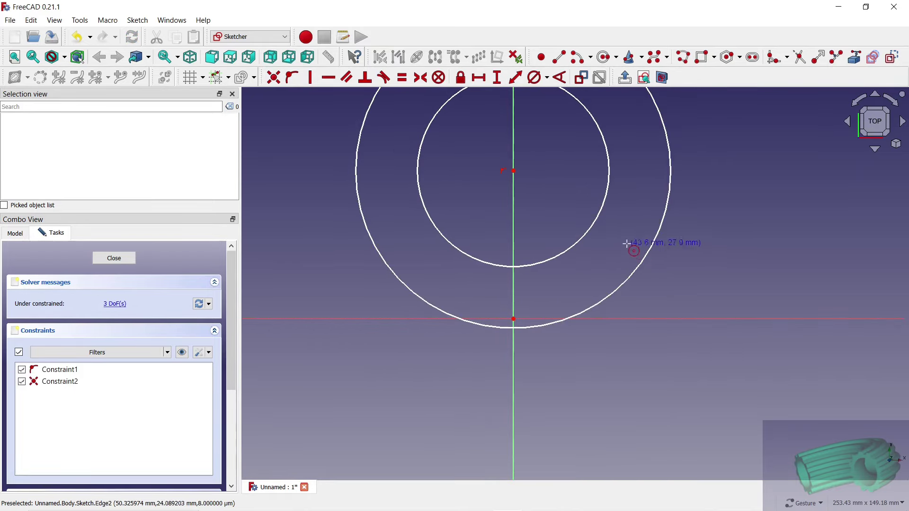
# Constrain the circle diameters to 50 mm and 40 mm
pyautogui.click(604, 138)
pyautogui.write('ko')
pyautogui.write('50')
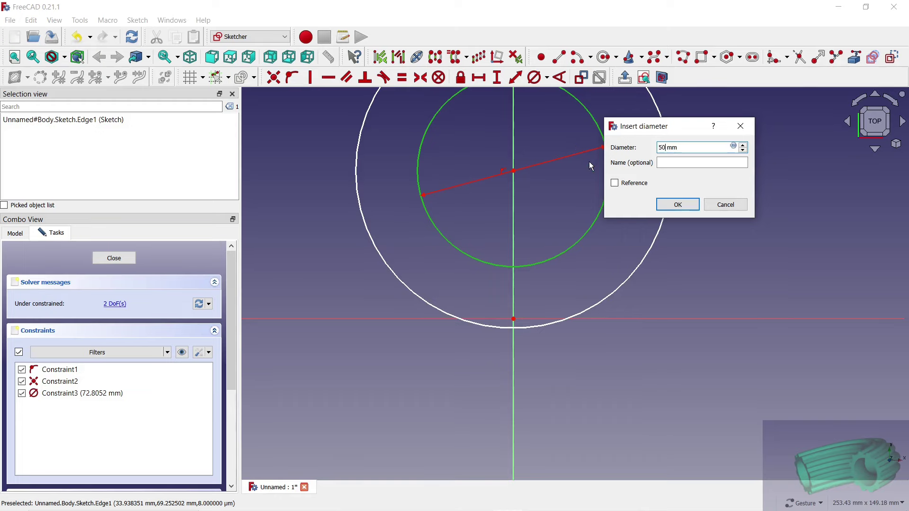
pyautogui.click(678, 204)
pyautogui.click(671, 172)
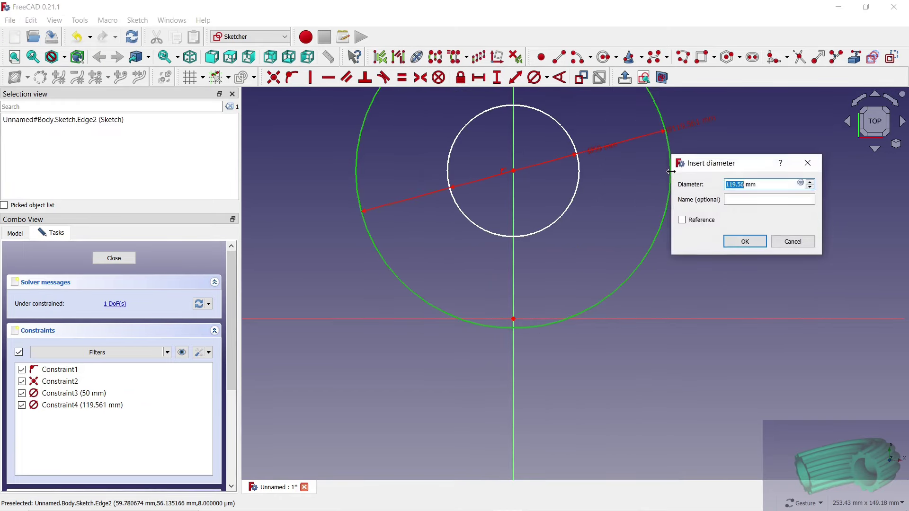
pyautogui.write('40')
pyautogui.click(746, 241)
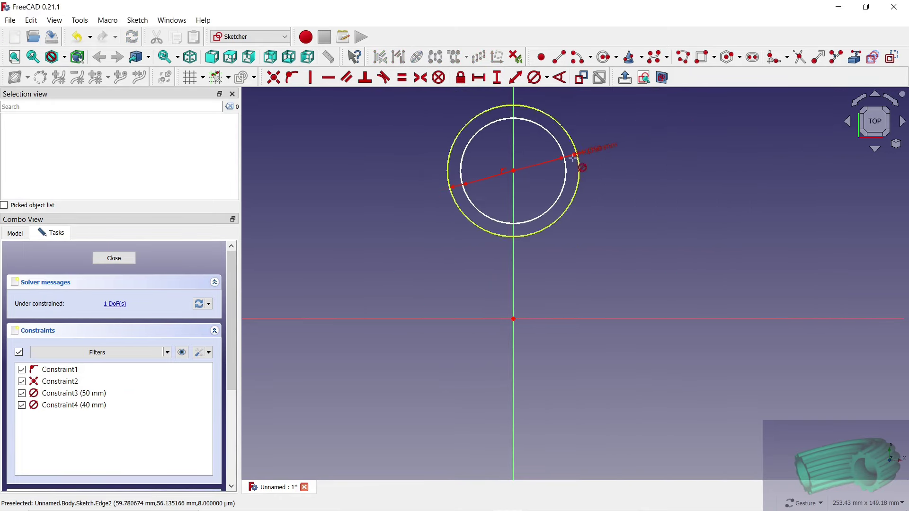
pyautogui.scroll(-2, 539, 185)
pyautogui.scroll(3, 523, 171)
# Fix the circles' shared centre 80 mm vertically above the sketch origin
pyautogui.click(526, 185)
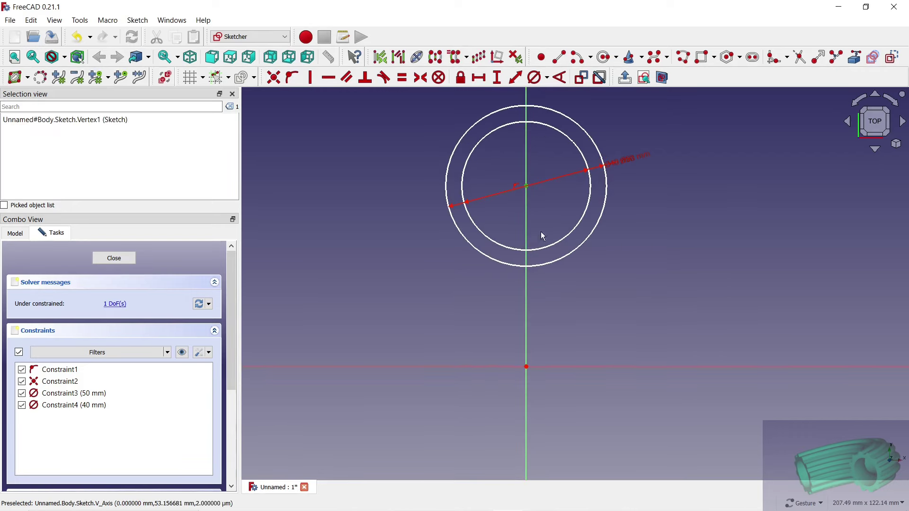
pyautogui.click(527, 366)
pyautogui.click(497, 78)
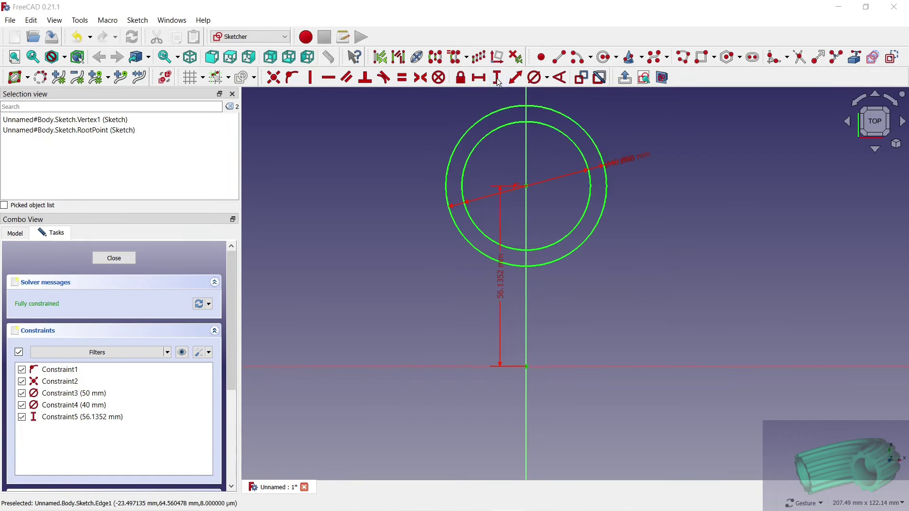
pyautogui.write('80')
pyautogui.click(571, 147)
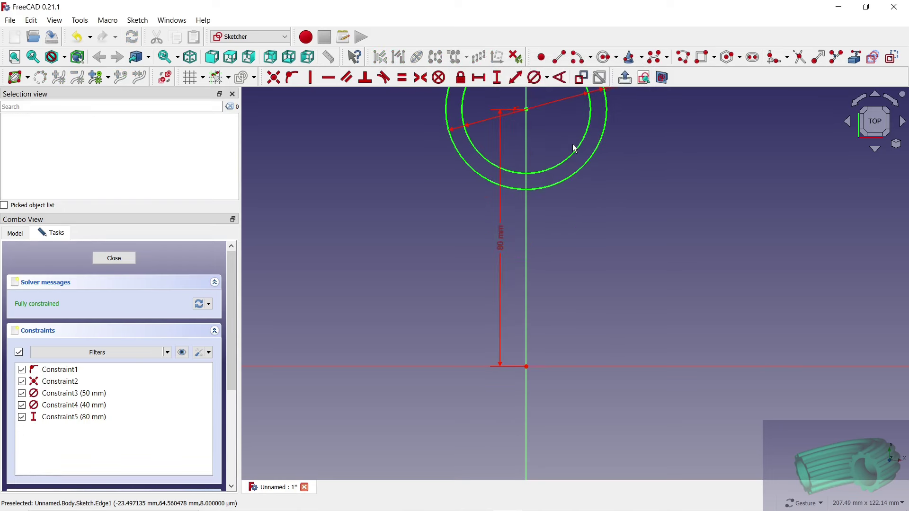
pyautogui.scroll(-3, 509, 274)
pyautogui.scroll(2, 464, 190)
# Close the sketch and pad it 10 mm into a ring
pyautogui.click(115, 258)
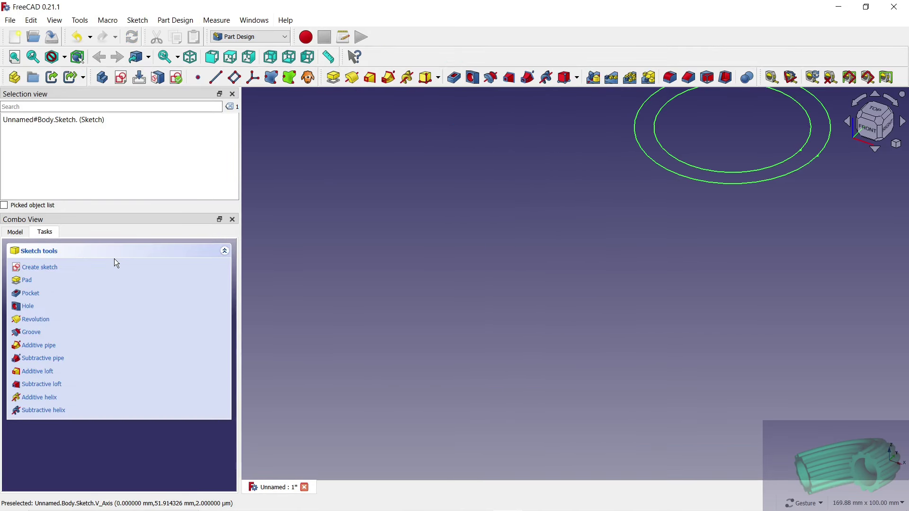
pyautogui.click(332, 76)
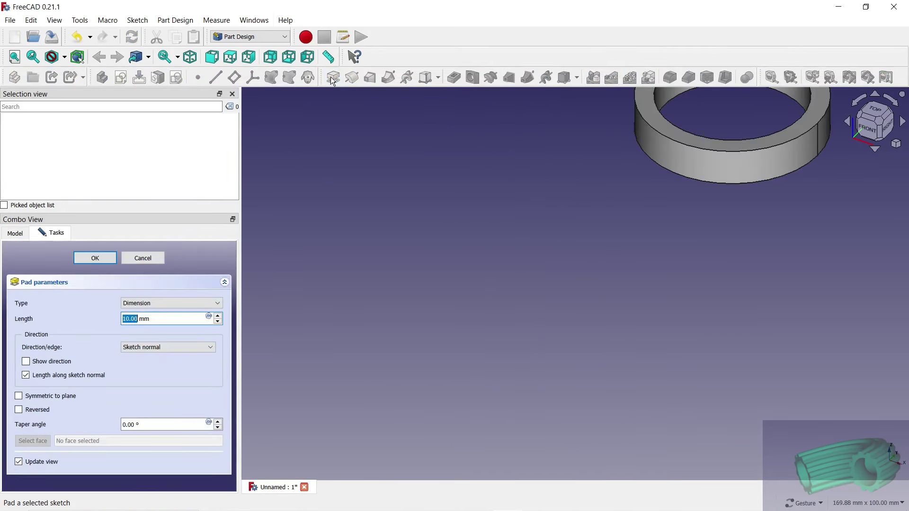
pyautogui.click(101, 262)
pyautogui.press('v')
pyautogui.press('f')
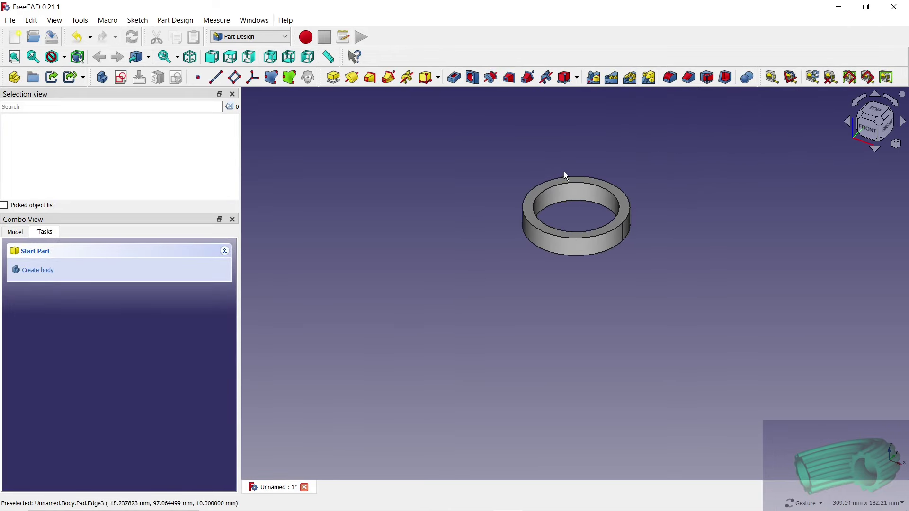
pyautogui.scroll(3, 577, 188)
pyautogui.click(578, 189)
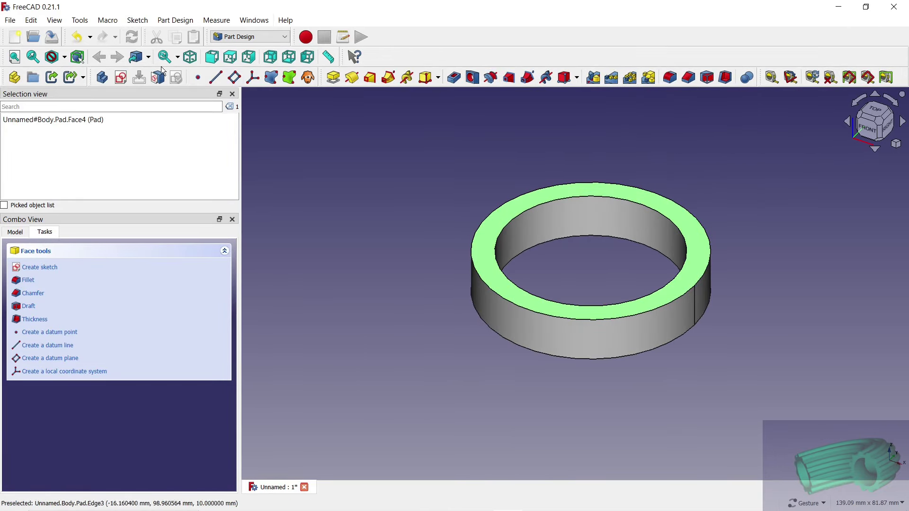
# On the ring's top face, sketch with its outer edge as external geometry and draw a small circle
pyautogui.click(120, 78)
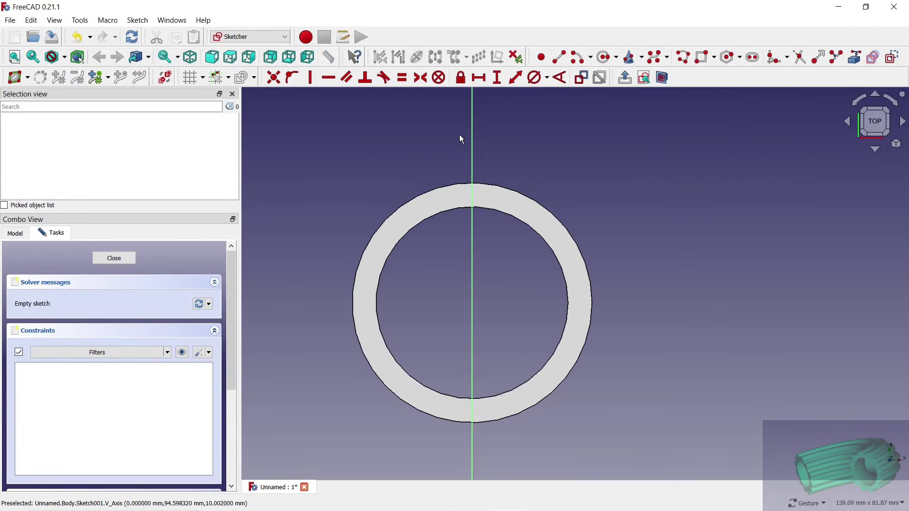
pyautogui.click(854, 56)
pyautogui.click(544, 204)
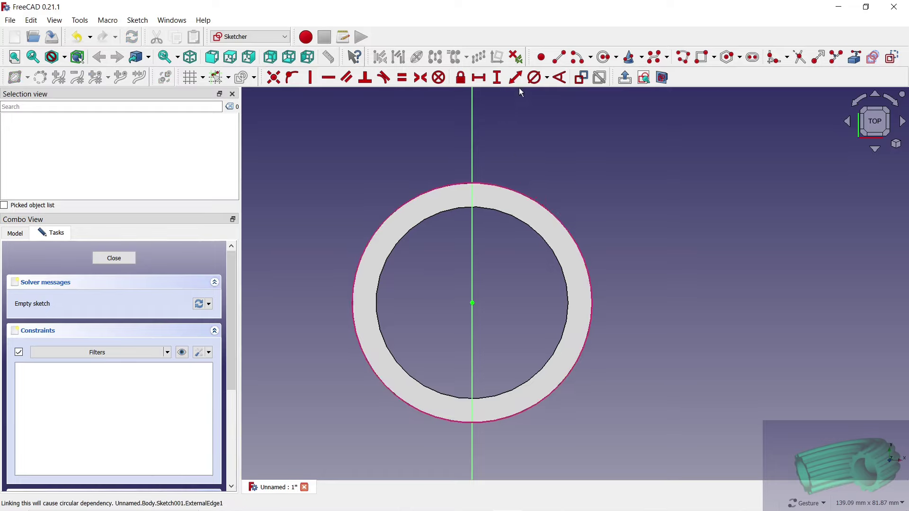
pyautogui.click(603, 57)
pyautogui.click(472, 136)
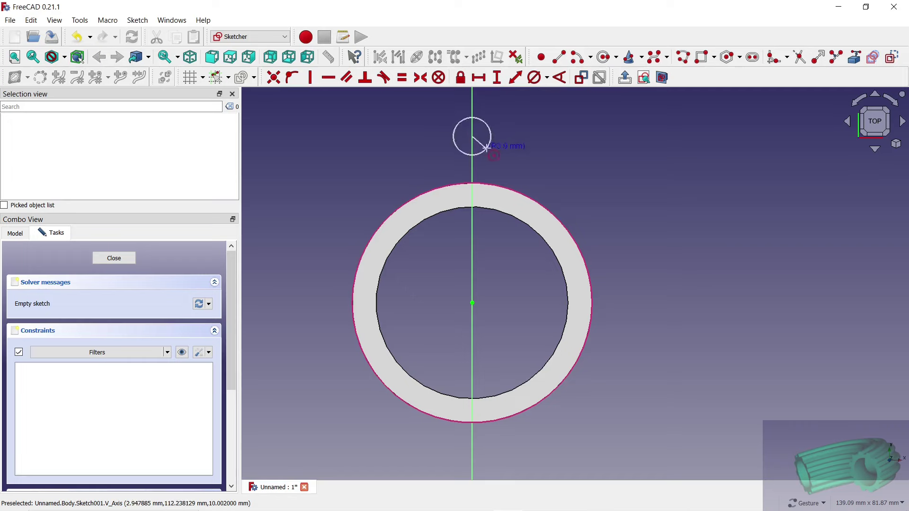
pyautogui.press('k')
# Give the small circle an 8 mm diameter and place its centre on the outer edge
pyautogui.press('s')
pyautogui.click(489, 146)
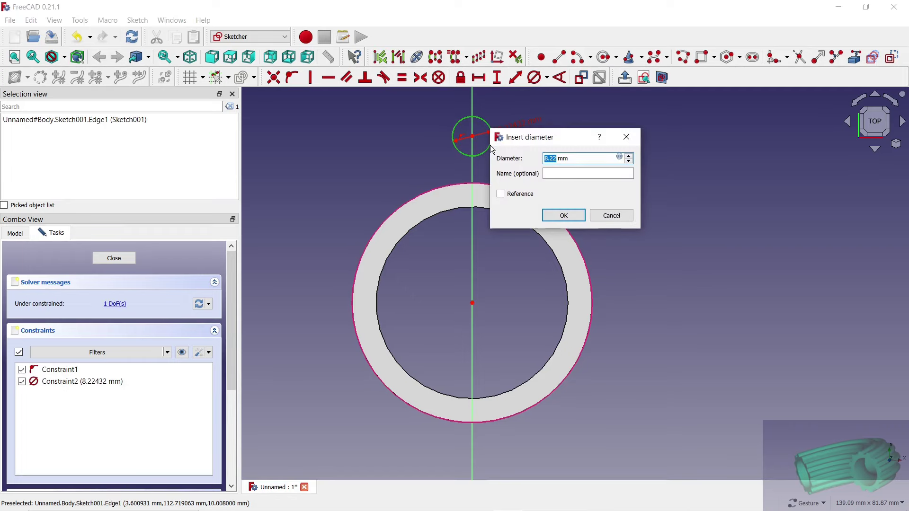
pyautogui.write('8')
pyautogui.click(566, 213)
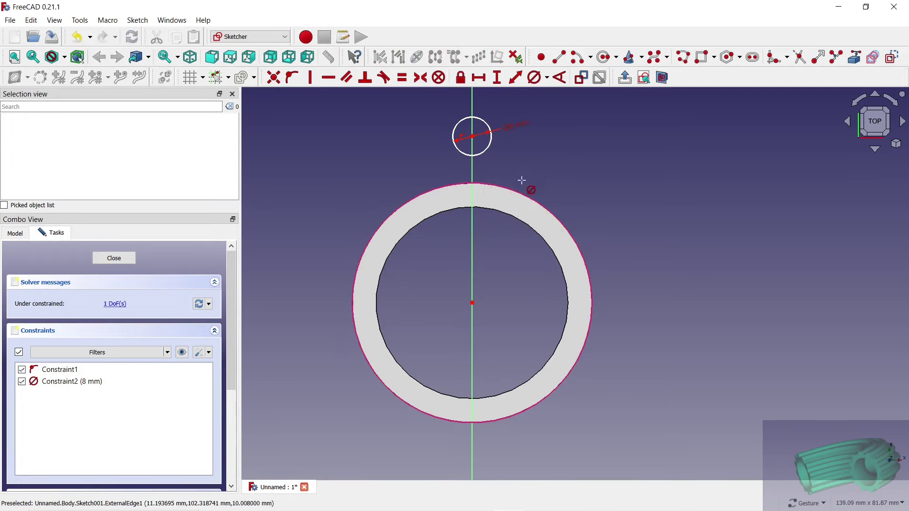
pyautogui.click(472, 137)
pyautogui.click(496, 185)
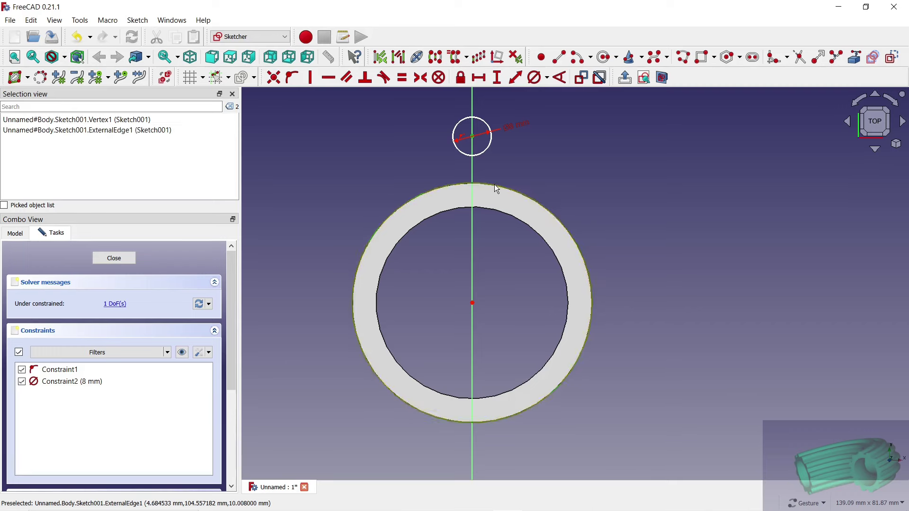
pyautogui.click(292, 78)
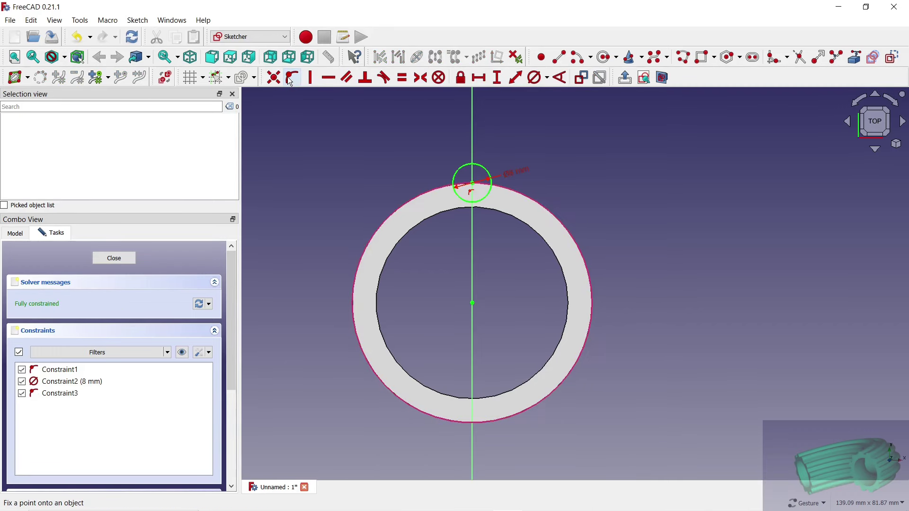
# Pad the small circle 10 mm reversed into the ring as Pad001
pyautogui.click(124, 258)
pyautogui.click(333, 77)
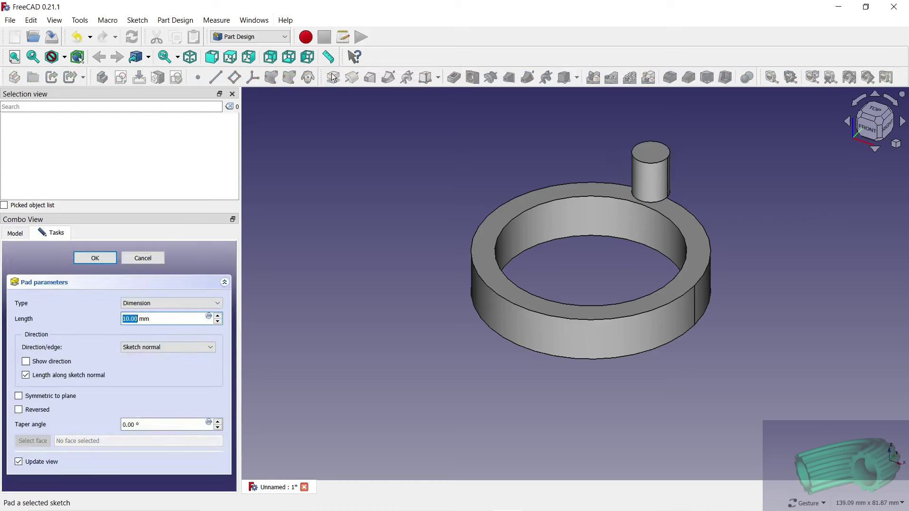
pyautogui.click(31, 410)
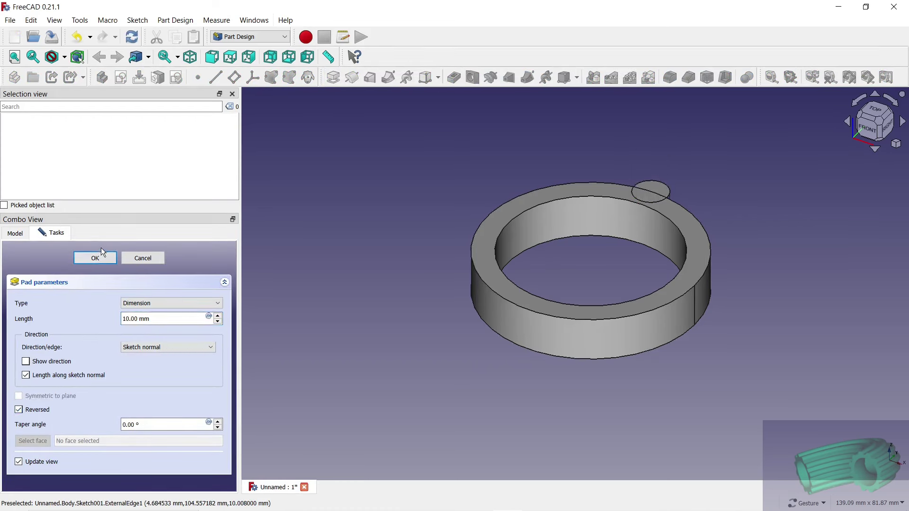
pyautogui.click(97, 257)
pyautogui.click(15, 232)
pyautogui.click(64, 293)
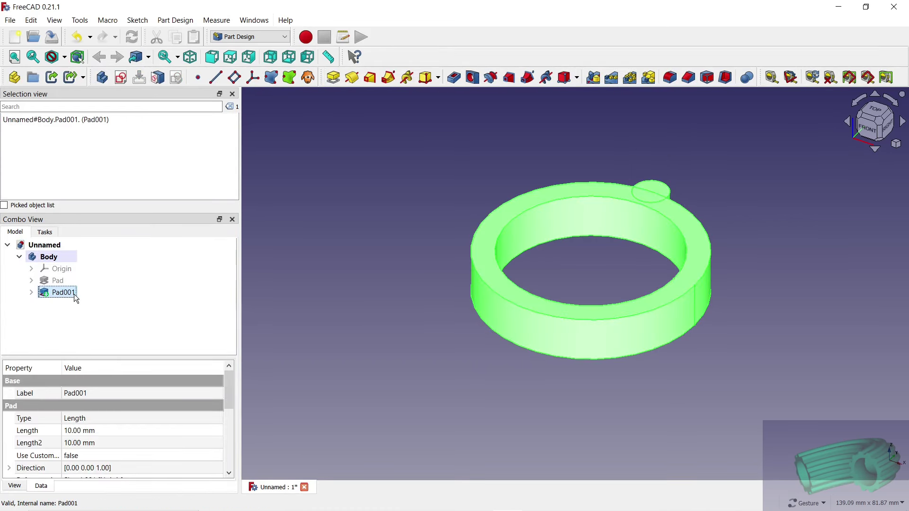
# Polar-pattern Pad001 12 times around the ring's circular edge
pyautogui.click(630, 78)
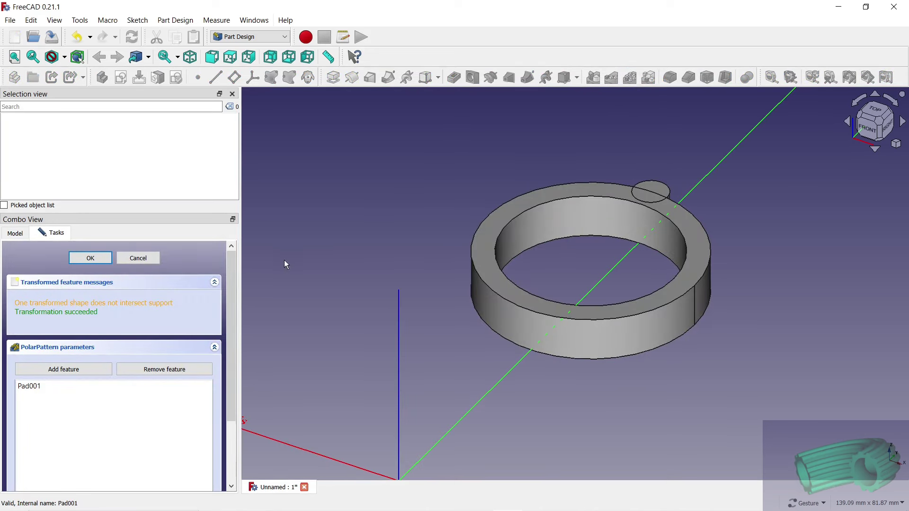
pyautogui.scroll(-5, 234, 354)
pyautogui.click(208, 415)
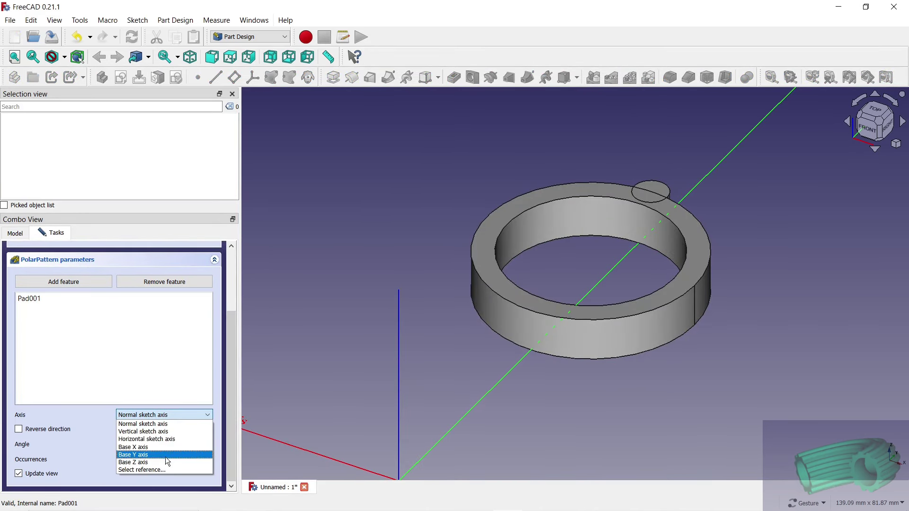
pyautogui.click(146, 470)
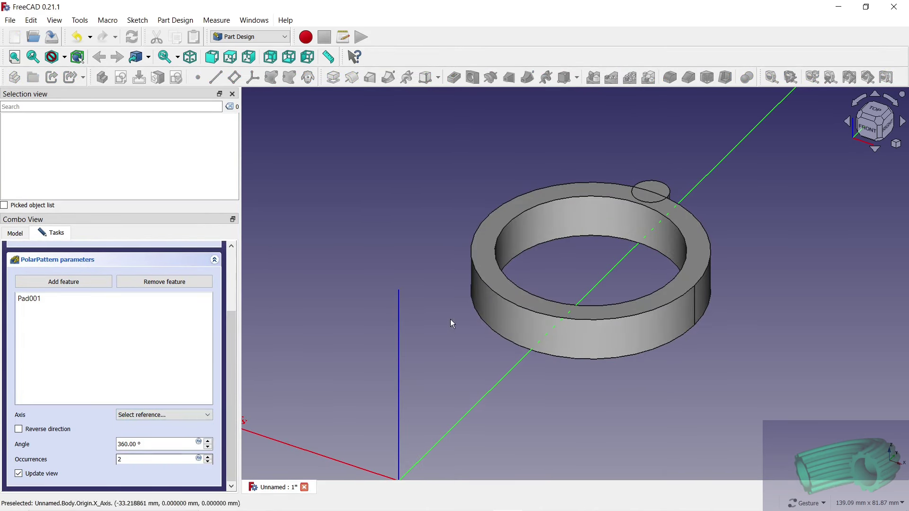
pyautogui.click(518, 216)
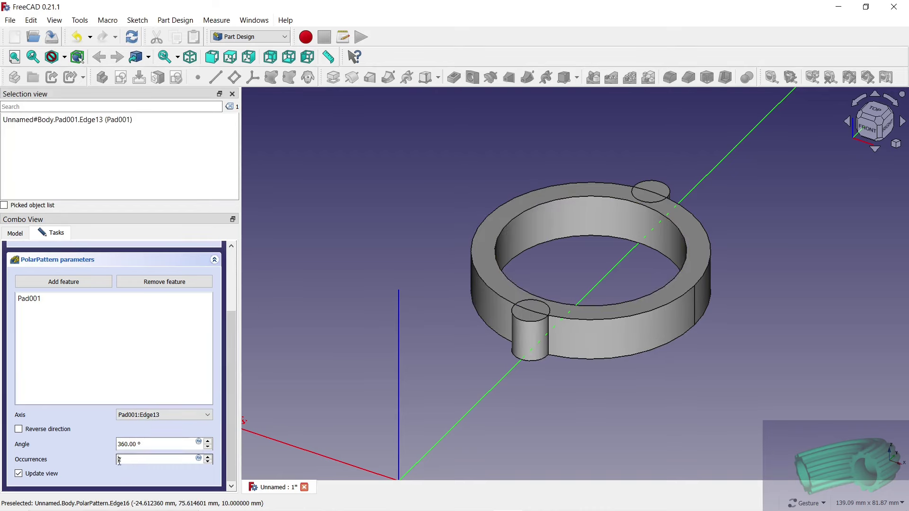
pyautogui.write('1')
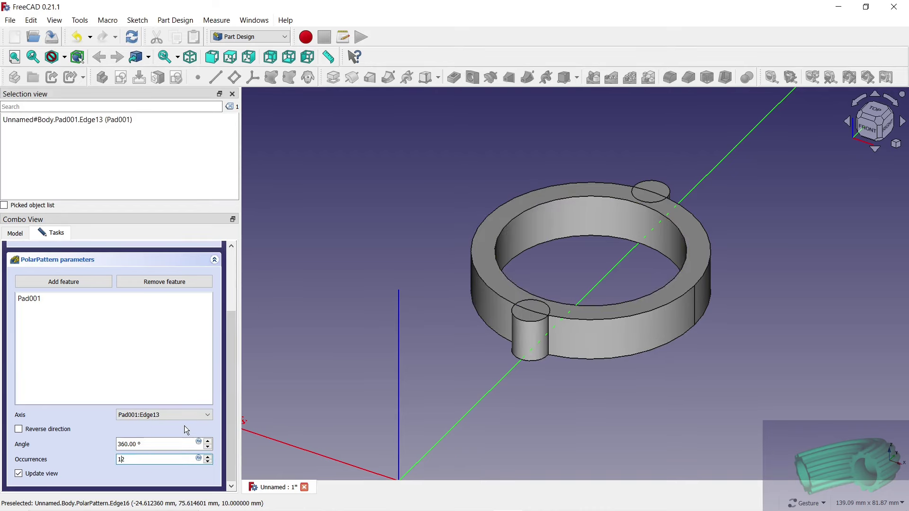
pyautogui.scroll(3, 234, 382)
pyautogui.scroll(3, 235, 382)
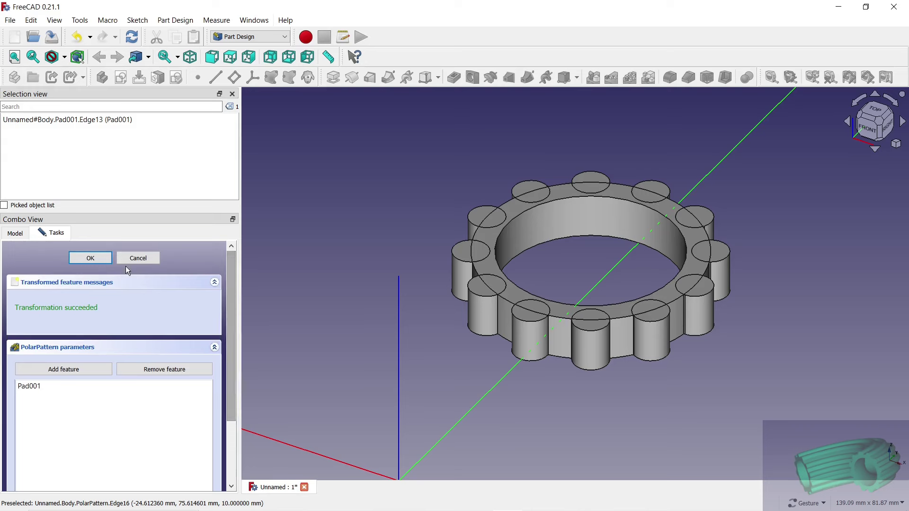
pyautogui.click(95, 258)
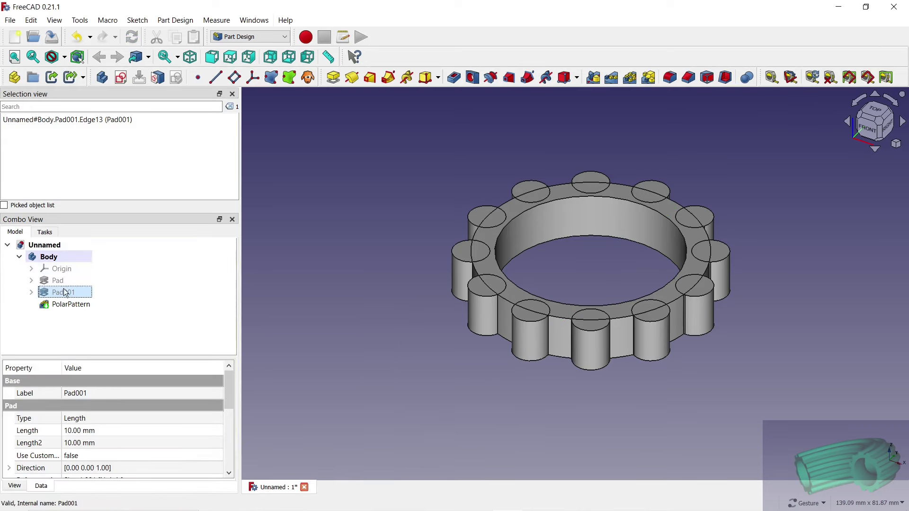
# Set the PolarPattern's Refine property to true and orbit to view the gear
pyautogui.click(71, 304)
pyautogui.moveTo(231, 384); pyautogui.dragTo(231, 421)
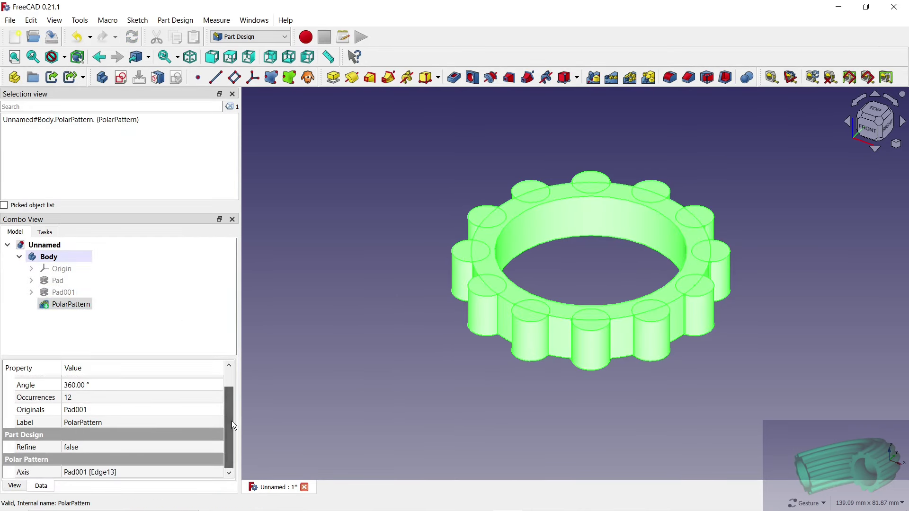
pyautogui.click(155, 449)
pyautogui.click(153, 468)
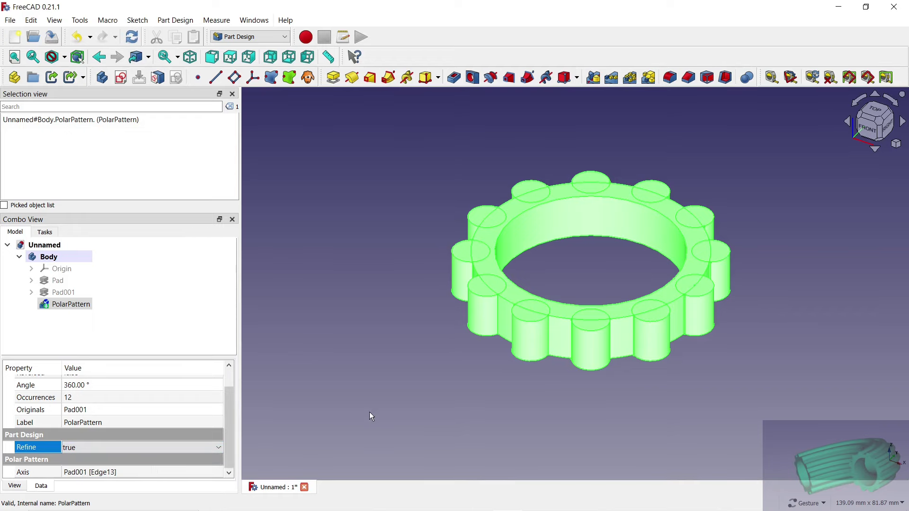
pyautogui.click(421, 400)
pyautogui.moveTo(834, 318); pyautogui.dragTo(575, 257)
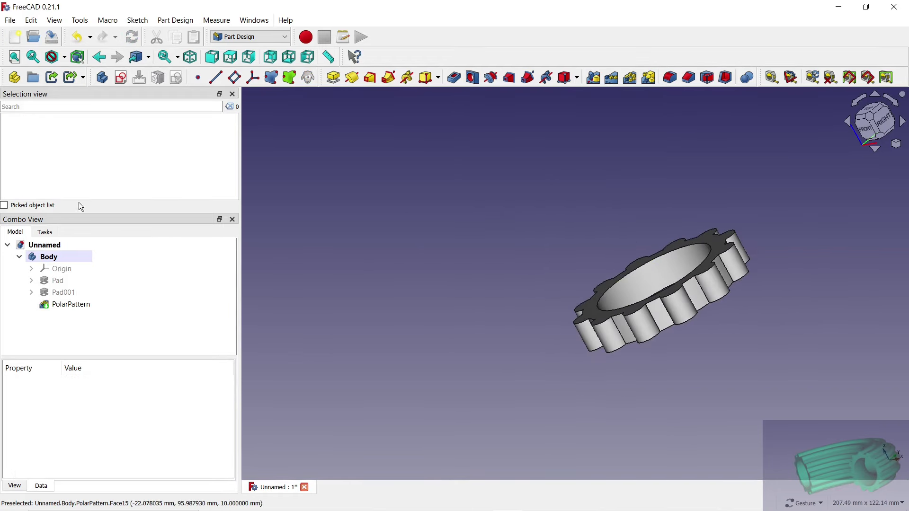
# Check the gear against the Origin planes, then select the ring's flat front face
pyautogui.click(88, 273)
pyautogui.press('space')
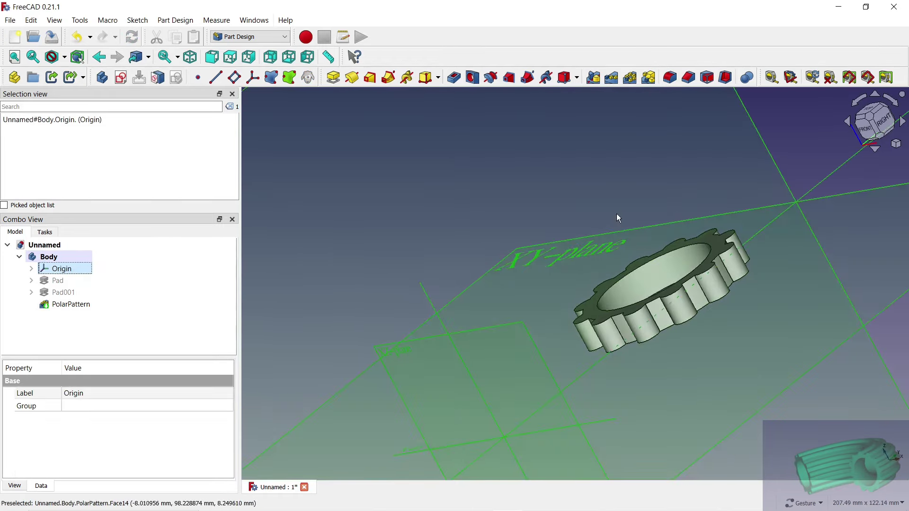
pyautogui.moveTo(617, 214)
pyautogui.mouseDown()
pyautogui.moveTo(743, 255)
pyautogui.moveTo(687, 196)
pyautogui.mouseUp()
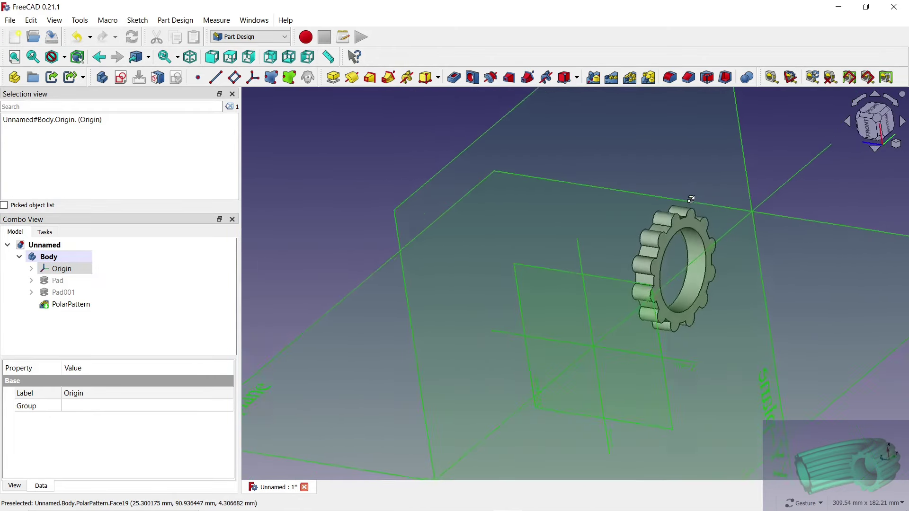
pyautogui.press('space')
pyautogui.scroll(3, 687, 225)
pyautogui.click(686, 224)
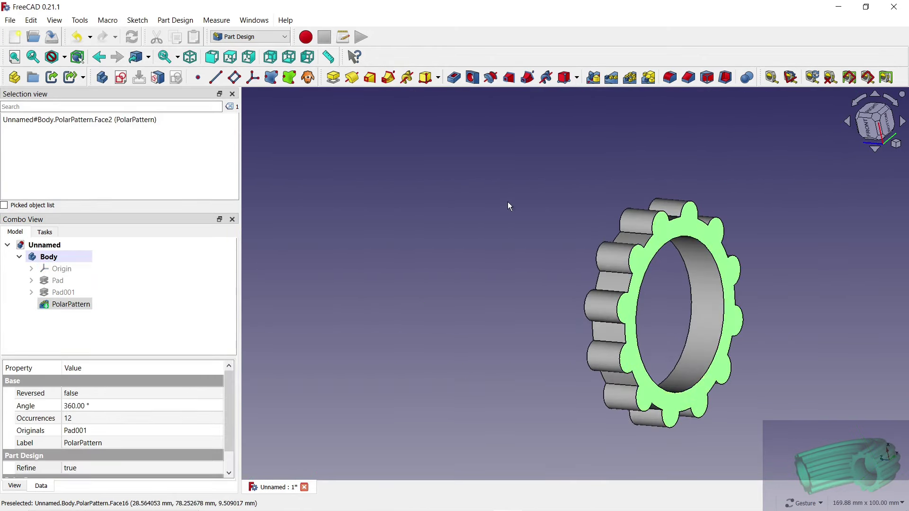
pyautogui.scroll(-2, 507, 201)
pyautogui.scroll(-2, 490, 199)
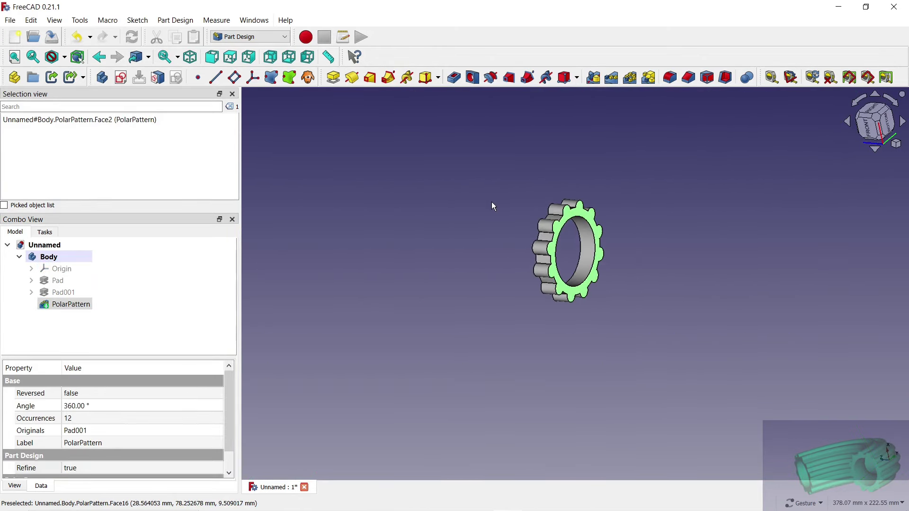
# Revolve the selected ring face 150° about the X axis
pyautogui.click(352, 77)
pyautogui.click(219, 265)
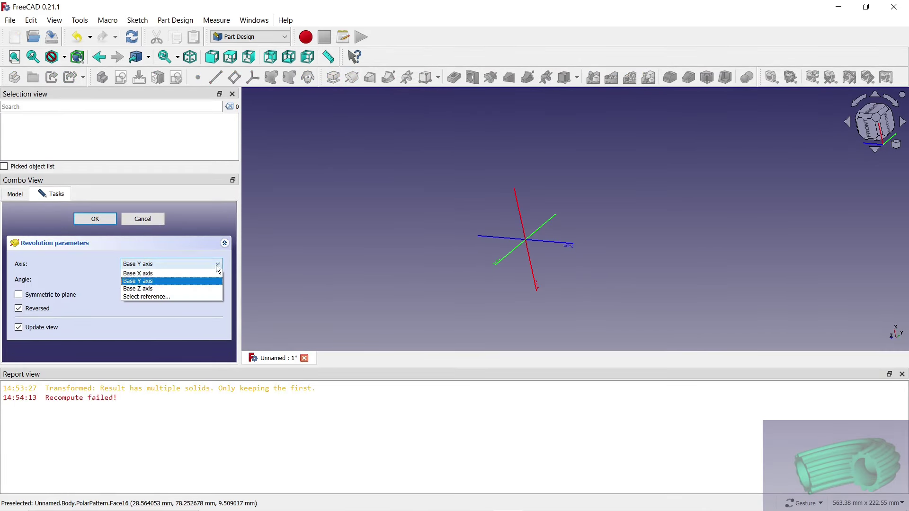
pyautogui.click(195, 295)
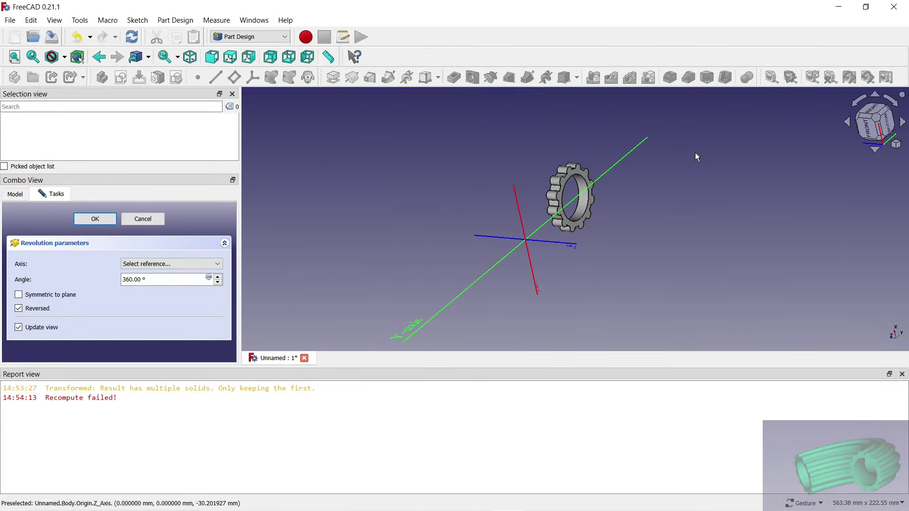
pyautogui.moveTo(695, 152)
pyautogui.mouseDown()
pyautogui.moveTo(550, 212)
pyautogui.moveTo(535, 208)
pyautogui.mouseUp()
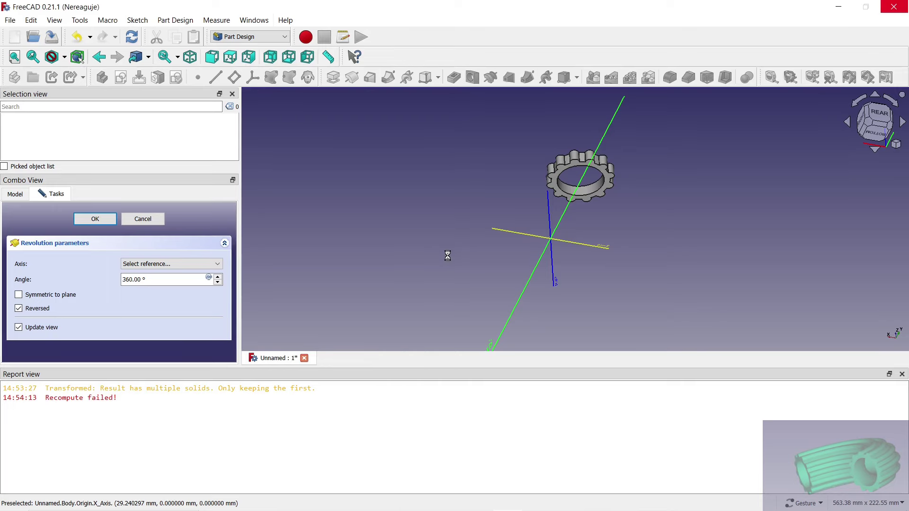
pyautogui.moveTo(148, 279); pyautogui.dragTo(87, 280)
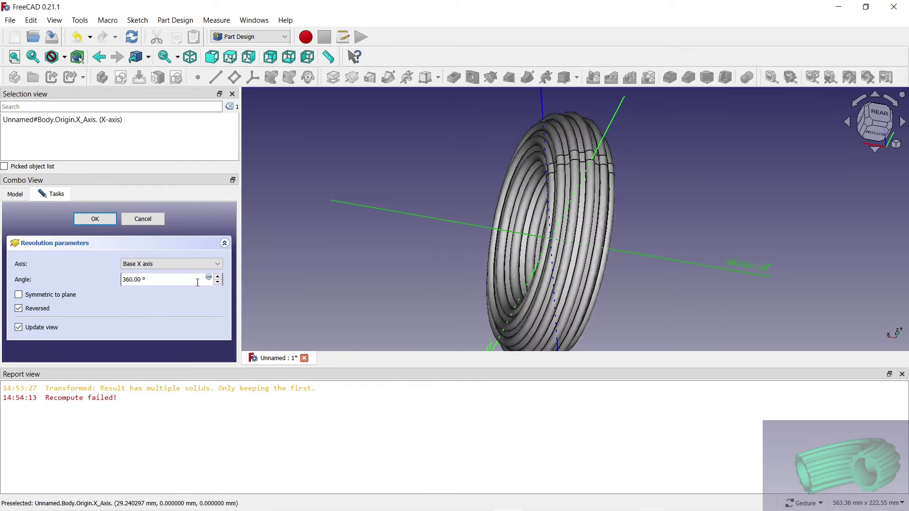
pyautogui.write('150')
pyautogui.moveTo(357, 287)
pyautogui.mouseDown()
pyautogui.moveTo(491, 268)
pyautogui.moveTo(414, 290)
pyautogui.mouseUp()
pyautogui.click(902, 374)
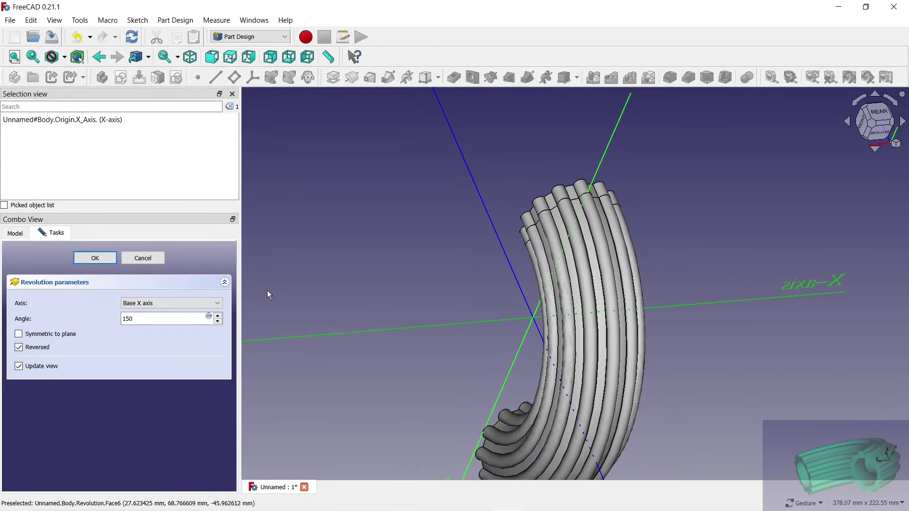
pyautogui.click(100, 259)
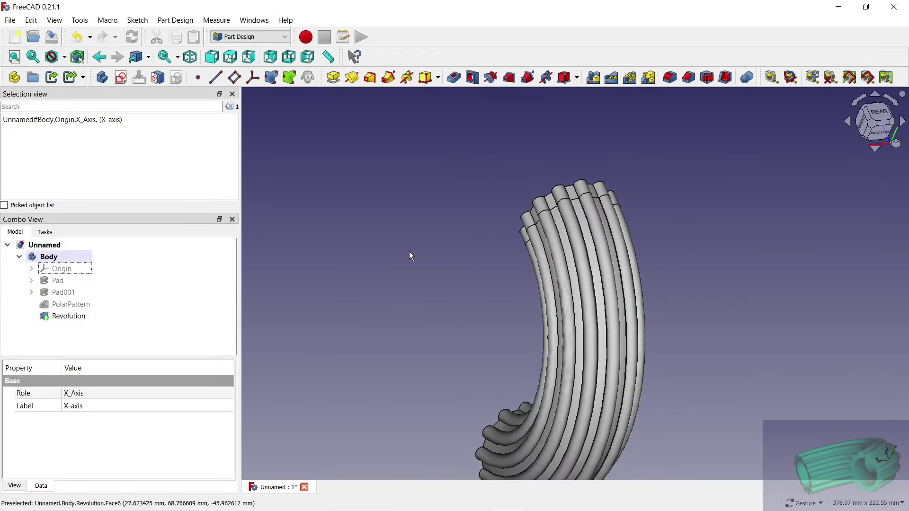
# Pocket the tube's end face to a depth of 10 mm
pyautogui.moveTo(409, 252); pyautogui.dragTo(564, 286)
pyautogui.click(565, 288)
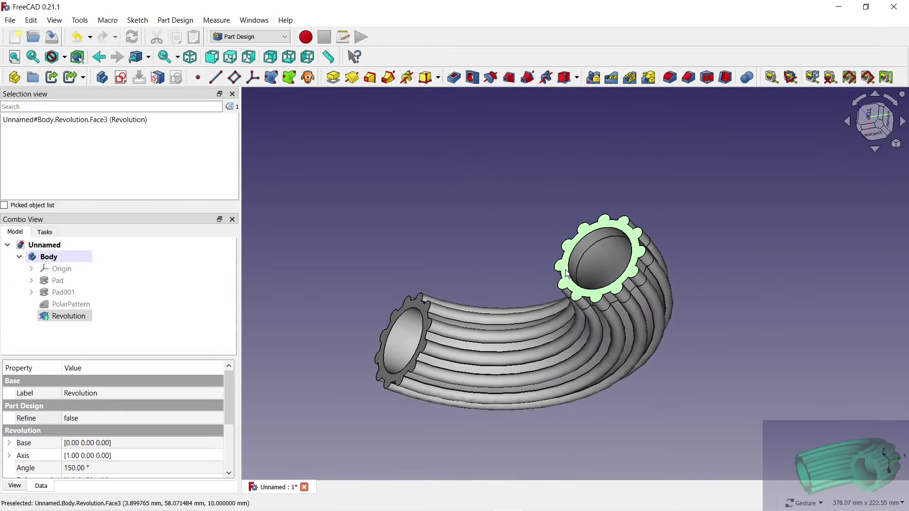
pyautogui.click(454, 77)
pyautogui.scroll(3, 218, 317)
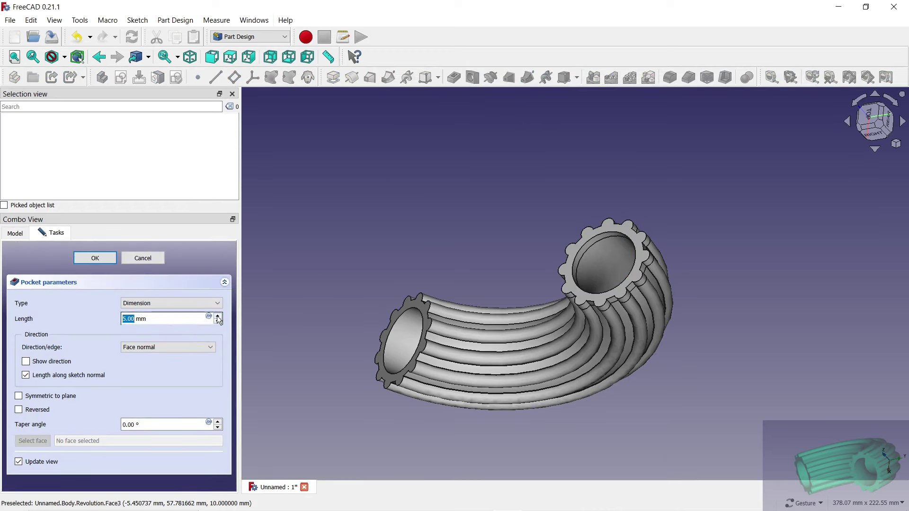
pyautogui.scroll(2, 218, 319)
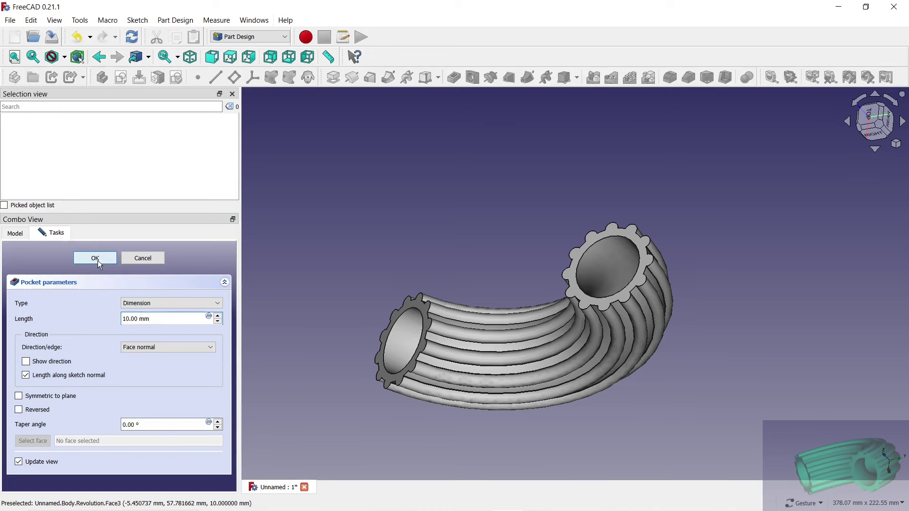
pyautogui.click(97, 260)
# Set the Body's appearance to Shaded with shape colour #00aa7f
pyautogui.click(52, 257)
pyautogui.rightClick(53, 258)
pyautogui.click(93, 296)
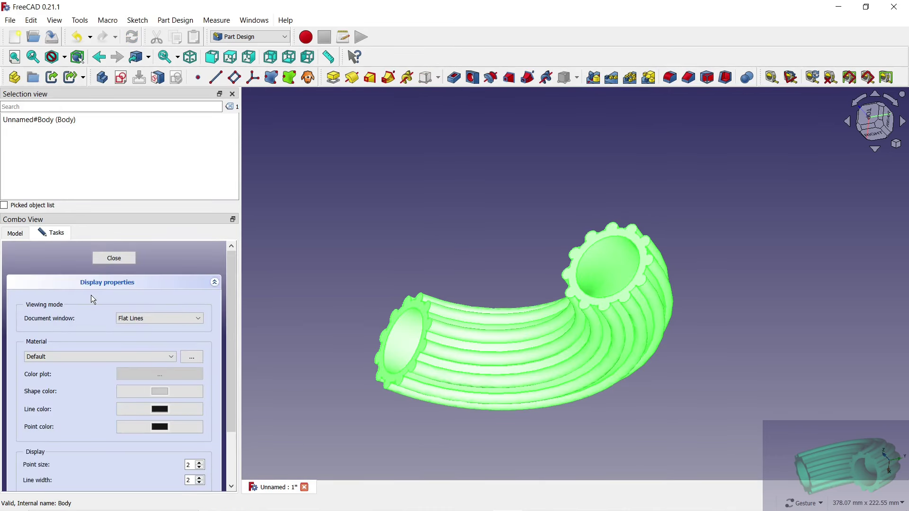
pyautogui.click(144, 317)
pyautogui.click(146, 334)
pyautogui.click(170, 392)
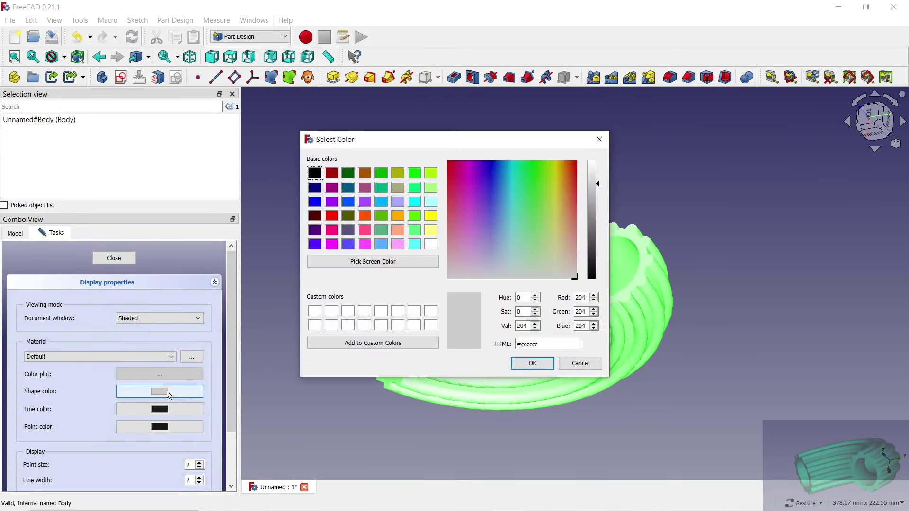
pyautogui.click(381, 188)
pyautogui.click(522, 369)
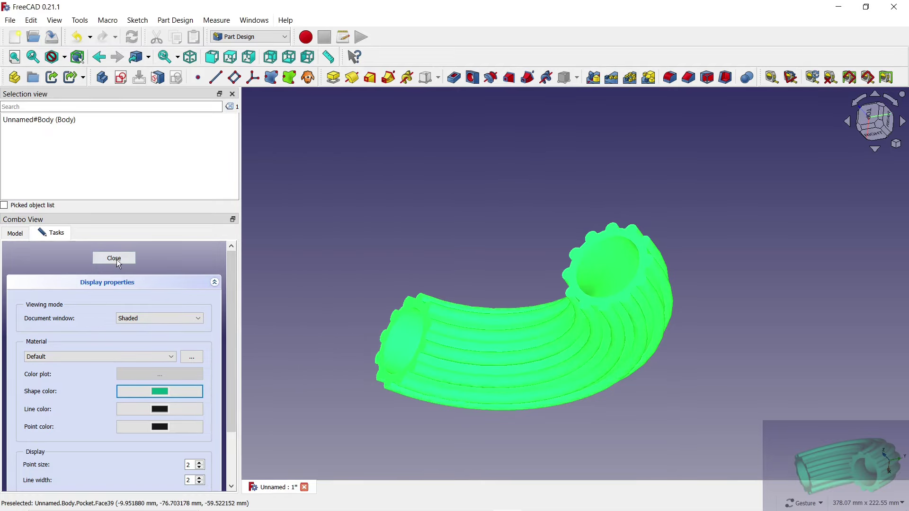
pyautogui.click(114, 258)
pyautogui.click(496, 162)
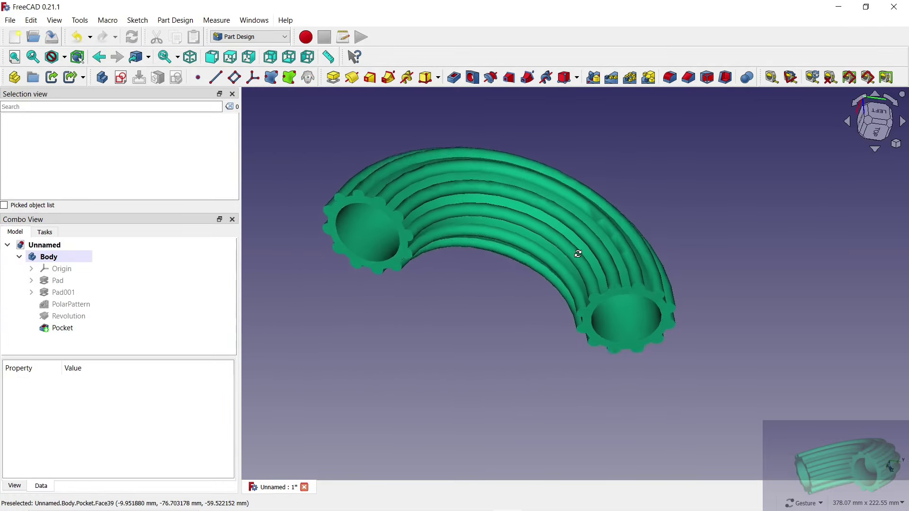